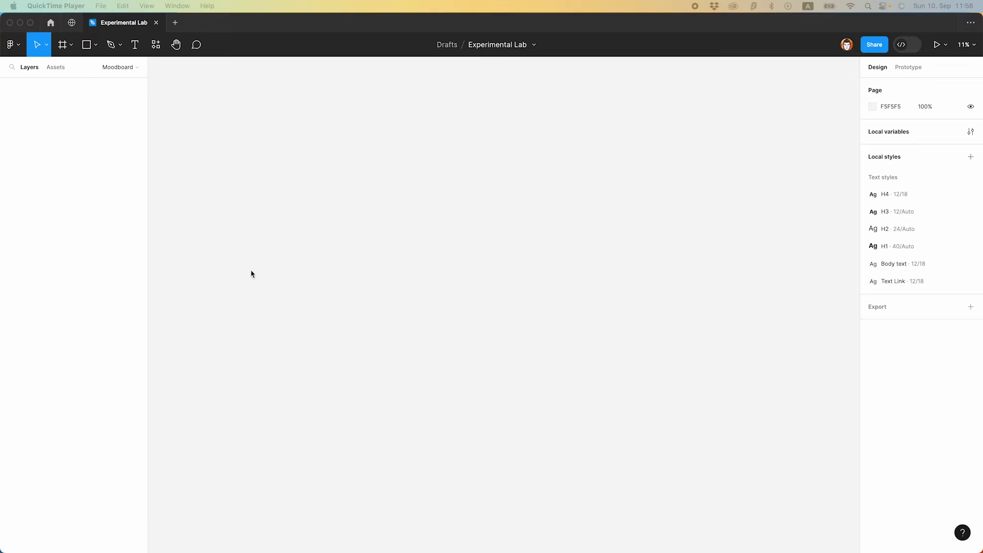
- Create an A4 portrait frame of 595 × 842 on the canvas and rename it "Moodboard 1"
left_click(297, 275)
key("f")
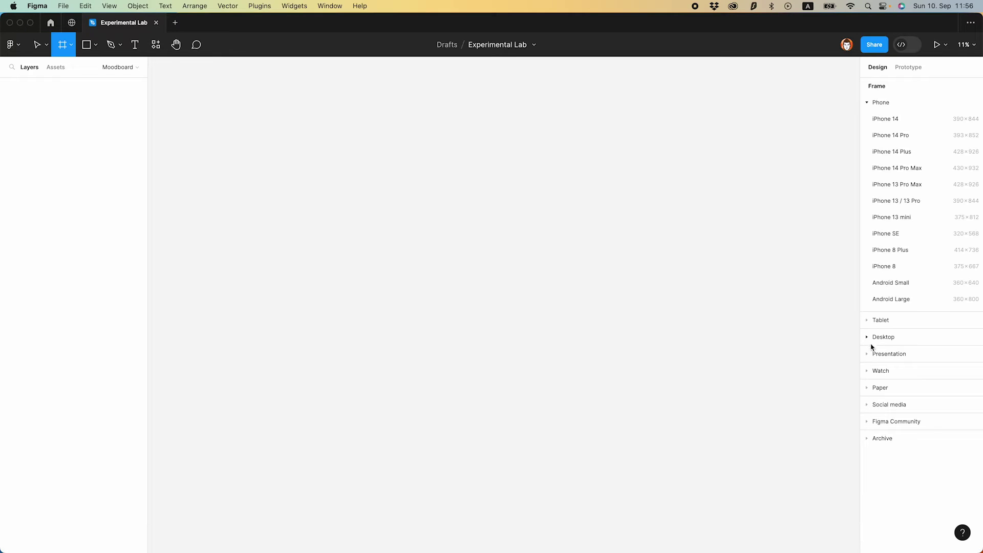
left_click(870, 393)
left_click(877, 203)
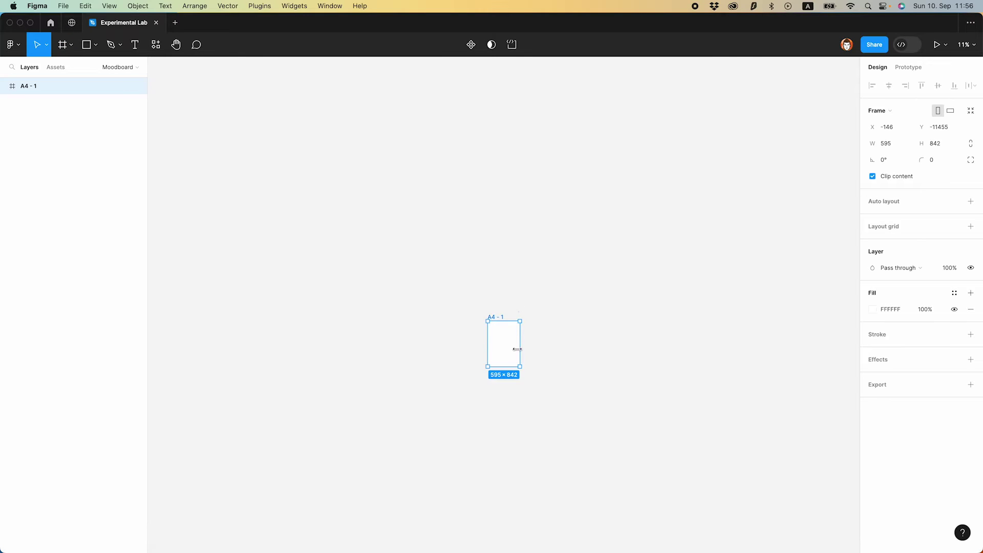
scroll(519, 354, "up", 10)
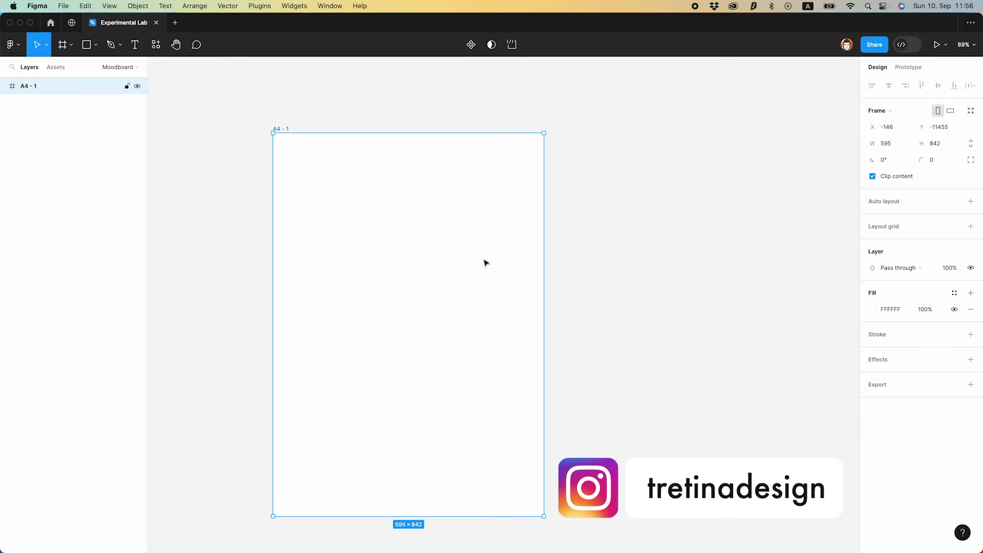
left_click(516, 117)
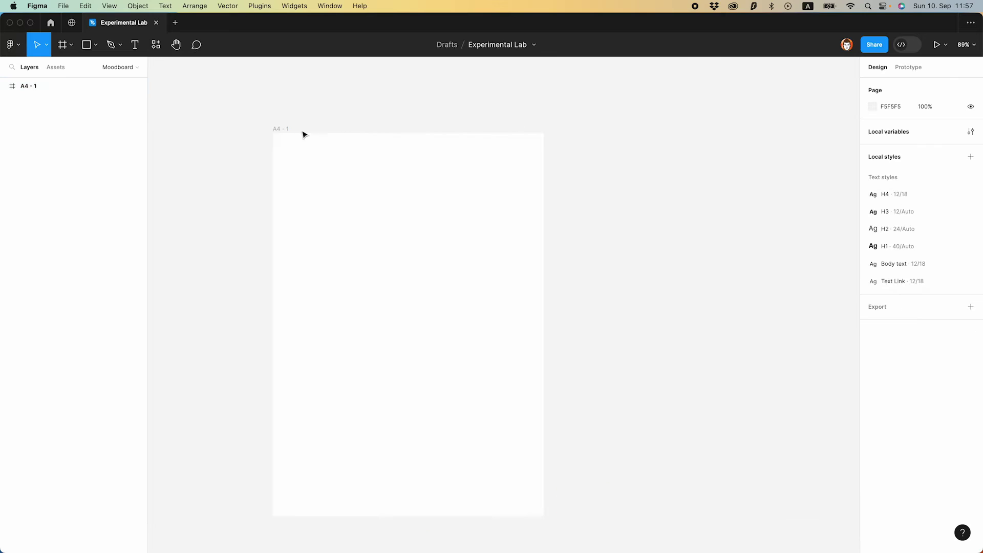
double_click(284, 130)
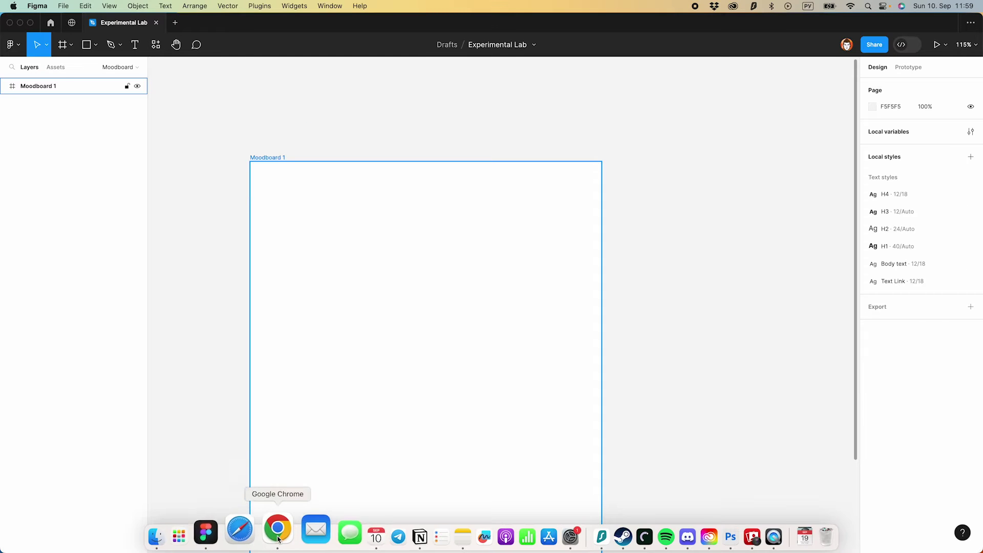
- Switch to Google Chrome and look through the Behance feed and the Adobe Fonts page for inspiration sources
left_click(277, 529)
left_click(279, 25)
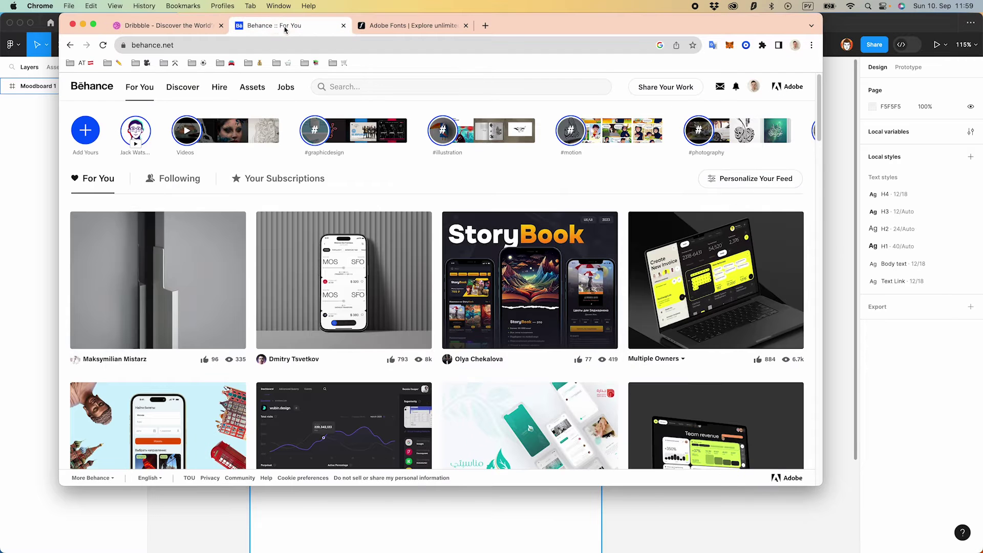
left_click(408, 27)
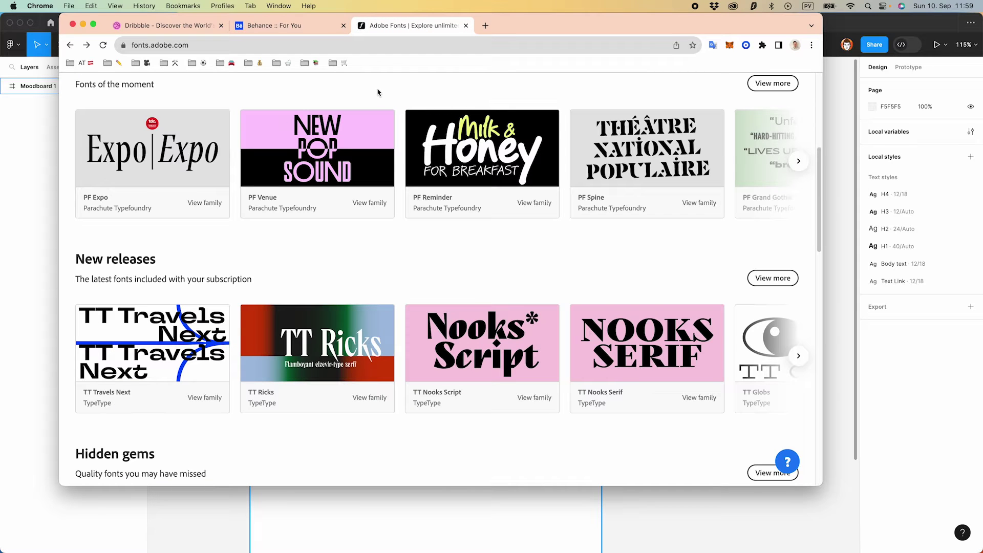
scroll(366, 99, "up", 2)
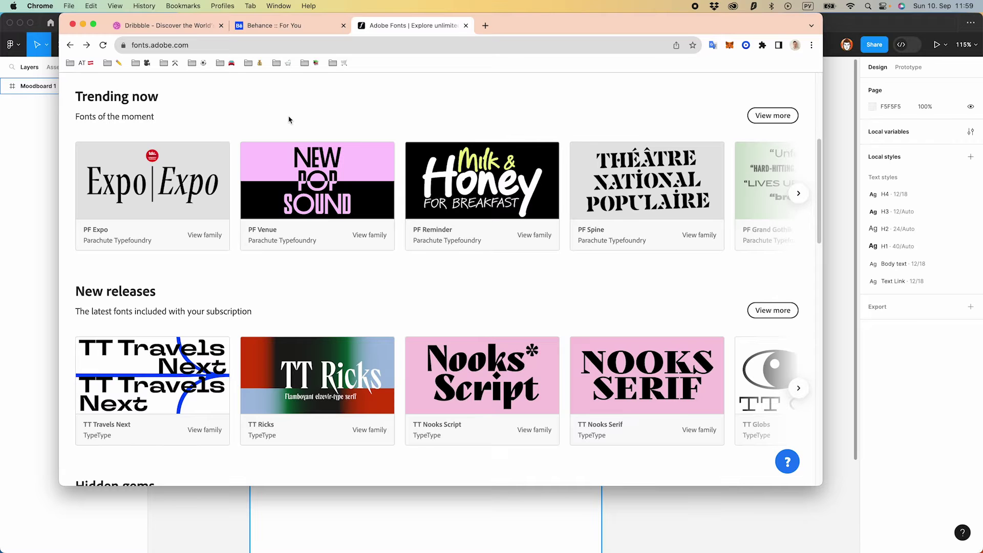
- Browse Dribbble from the Goldstok Brand Guidelines shot to the Naxa shot and capture a screenshot of the Naxa website design
key("super+1")
left_click(322, 229)
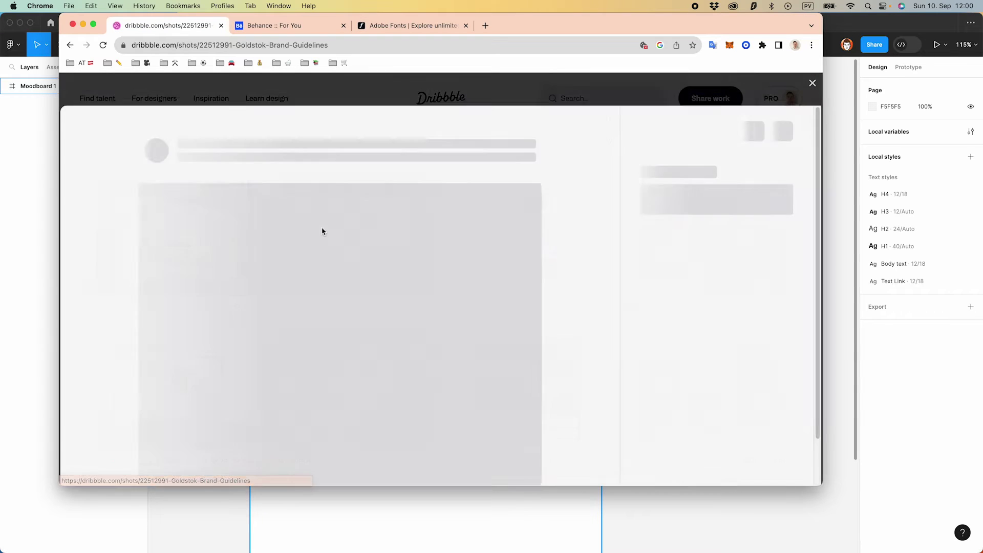
scroll(394, 266, "down", 10)
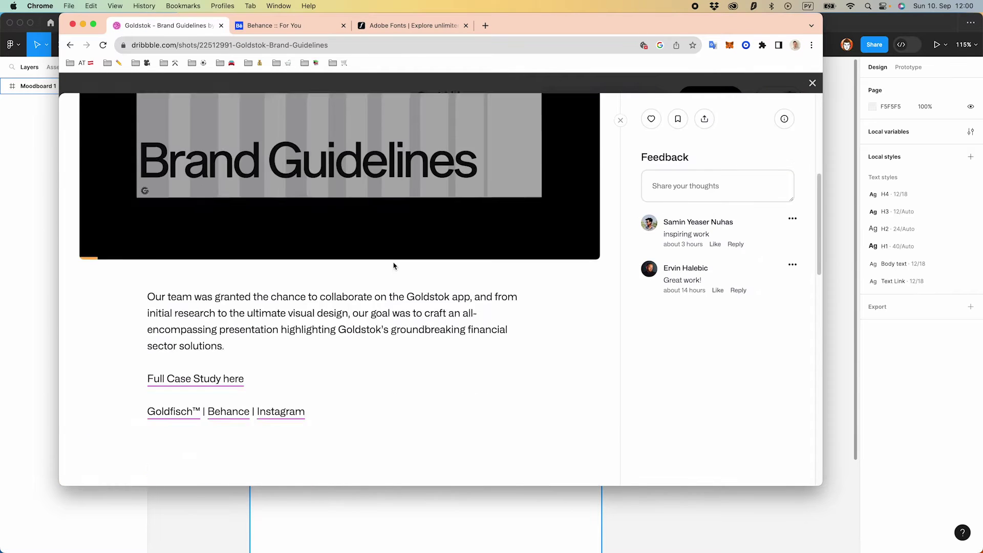
scroll(395, 268, "down", 4)
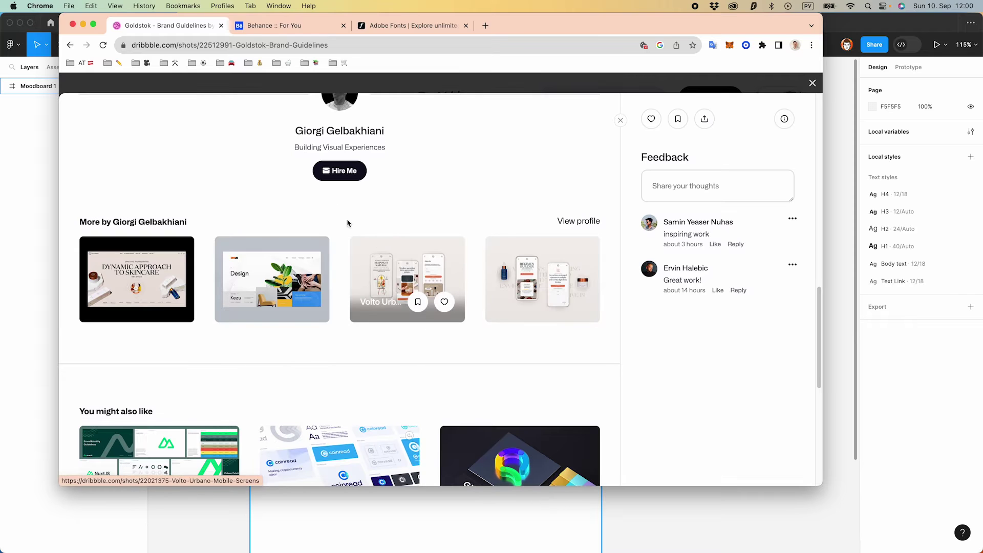
left_click(299, 268)
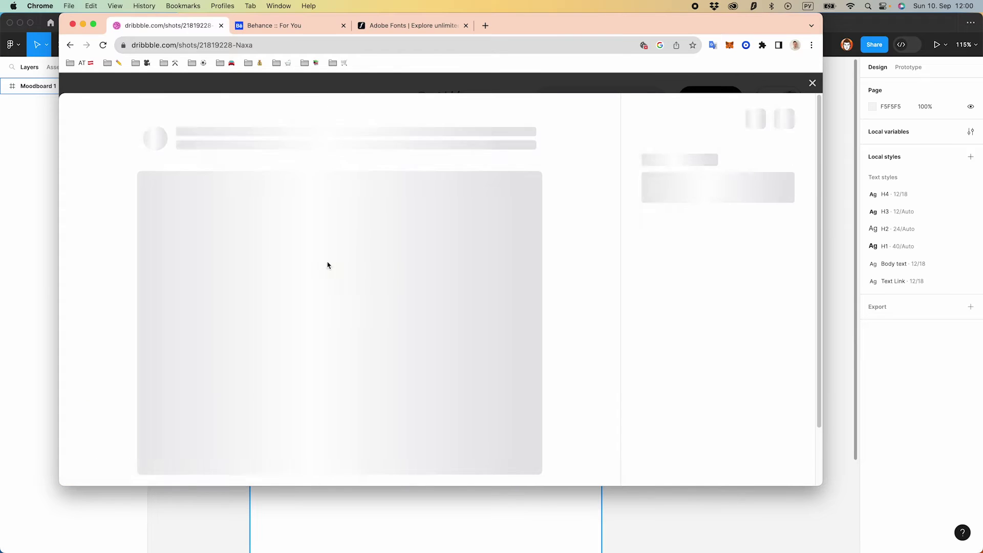
key("super+shift+4")
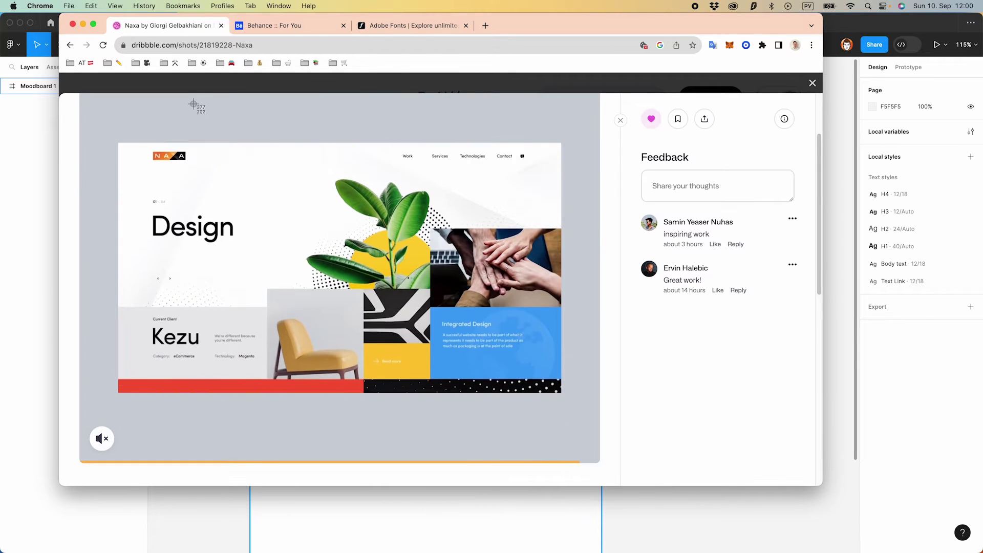
left_click_drag(85, 102, 603, 417)
- Paste the Naxa capture in Figma, scale it to 299 × 186 and place it against the left edge of the Moodboard 1 frame
key("super+Tab")
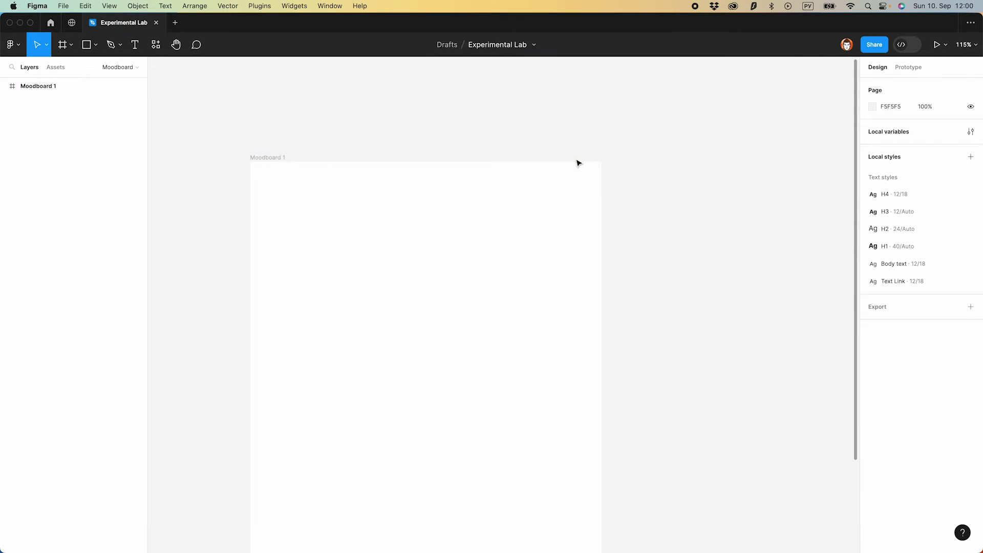
key("super+v")
left_click_drag(802, 121, 560, 251)
left_click_drag(559, 289, 391, 296)
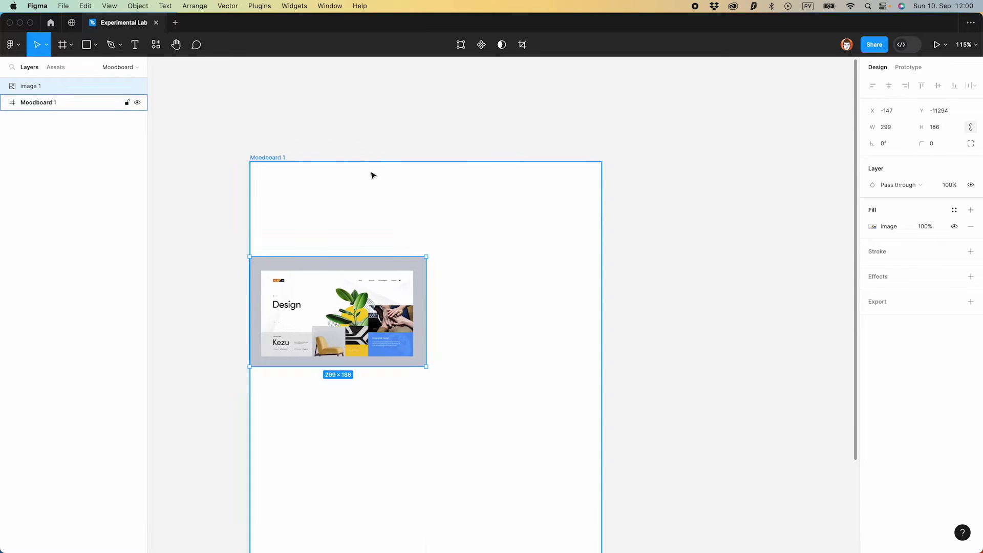
- Add the heading text "Moodboard 1" above the image, near the top of the frame
left_click(307, 210)
key("t")
left_click(269, 182)
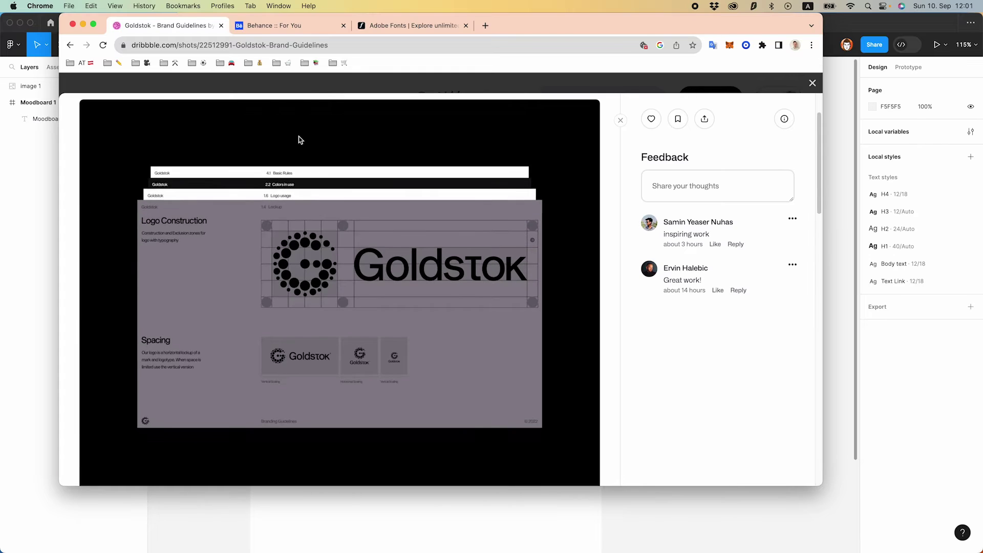
- Capture the Goldstok Brand Guidelines shot, paste it in Figma, scale it down and place it beside the Naxa image
key("super+shift+4")
left_click_drag(82, 132, 599, 465)
left_click(566, 515)
key("super+v")
left_click_drag(801, 113, 318, 380)
left_click_drag(269, 436, 484, 316)
left_click(503, 418)
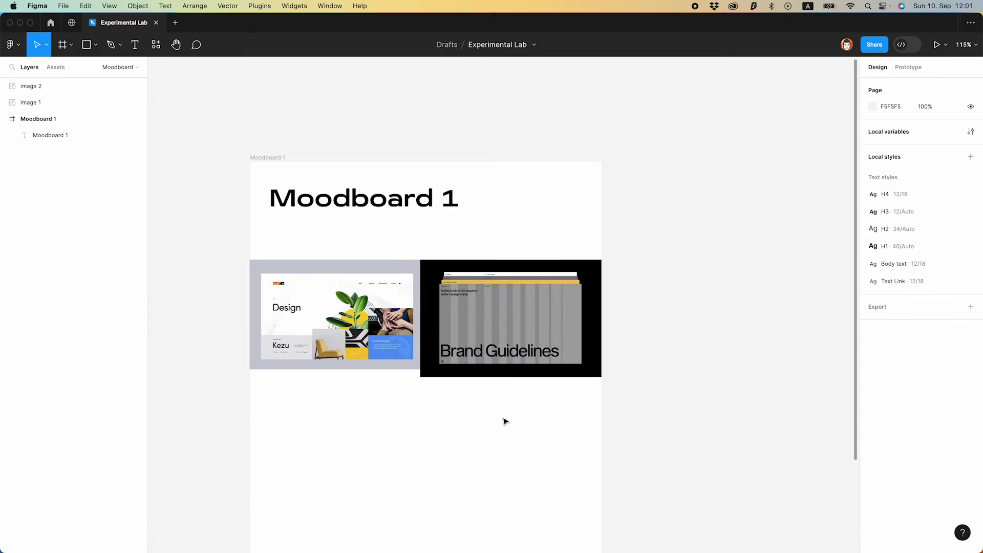
- Return to Dribbble in Chrome, close the open shot and show the popular shots in the Web Design category
scroll(505, 421, "down", 5)
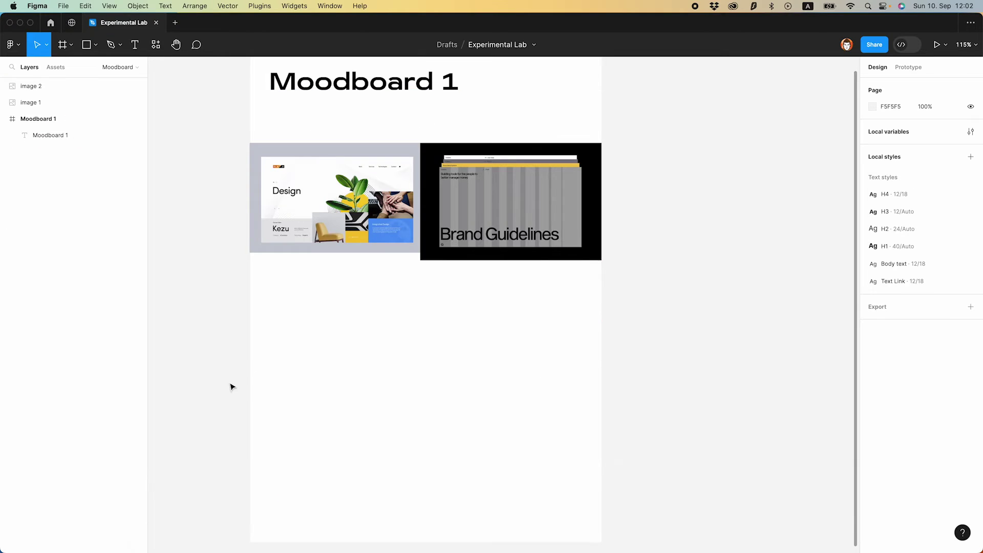
left_click(275, 529)
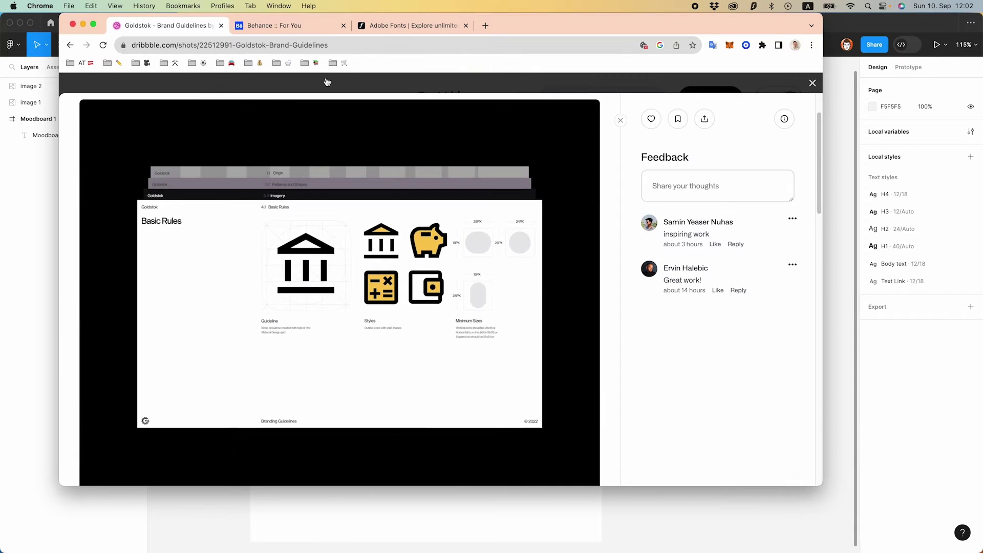
left_click(326, 82)
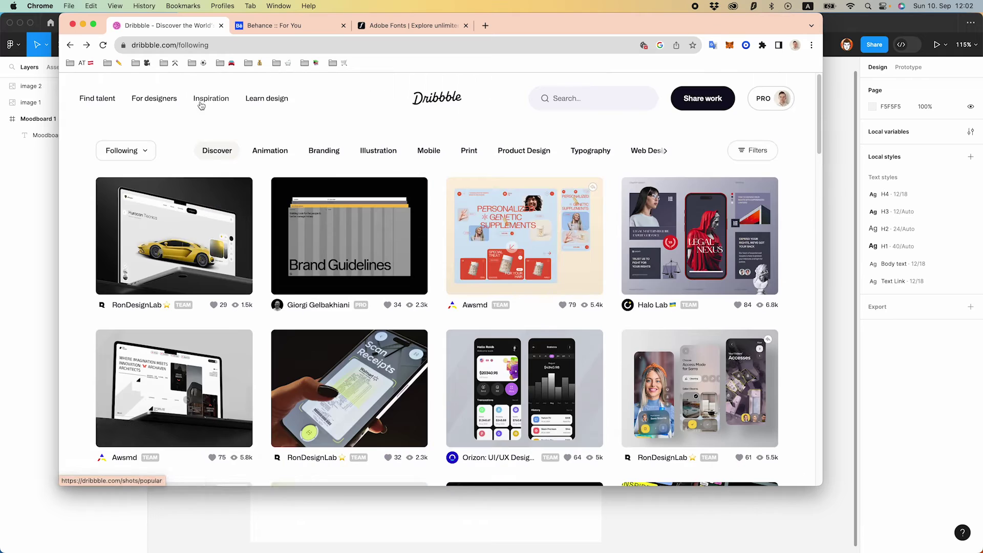
left_click(200, 104)
left_click(644, 150)
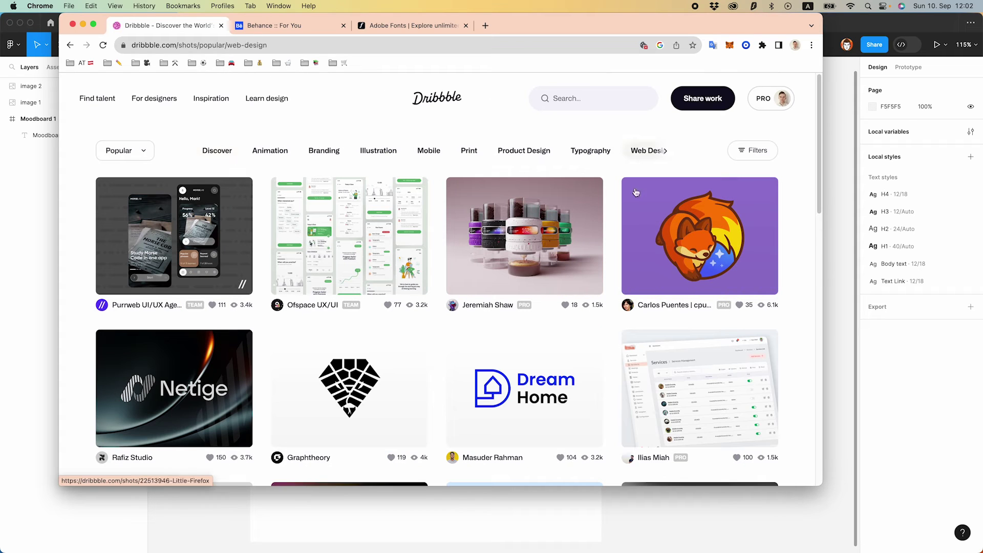
- Open the Quickle e-commerce homepage shot, copy its image and switch back to Figma
scroll(460, 215, "down", 1)
left_click(349, 215)
scroll(361, 205, "down", 3)
right_click(360, 188)
left_click(394, 303)
key("super+Tab")
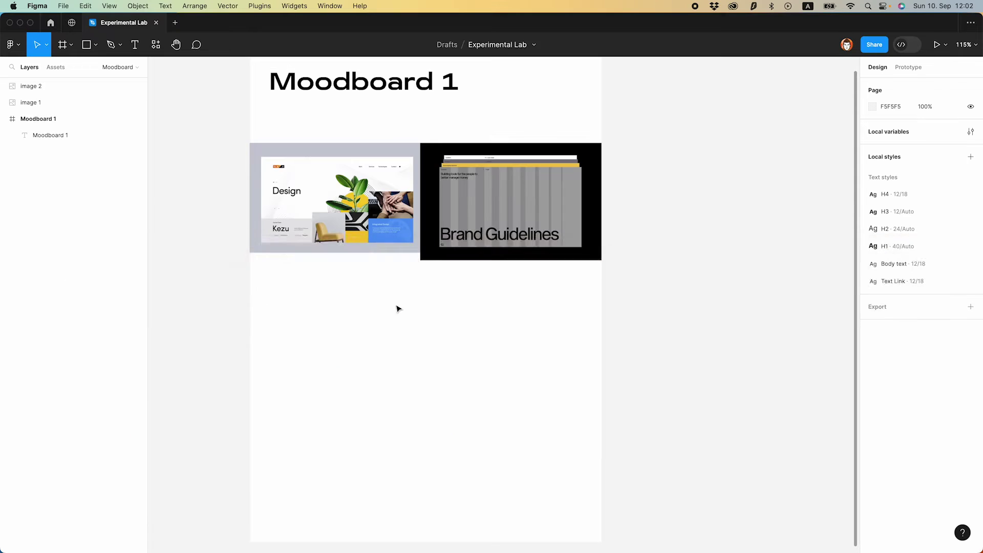
- Paste the Quickle homepage image, scale it down and place it below the Naxa image at the frame's left edge
key("super+v")
key("super+minus")
left_click_drag(659, 190, 547, 274)
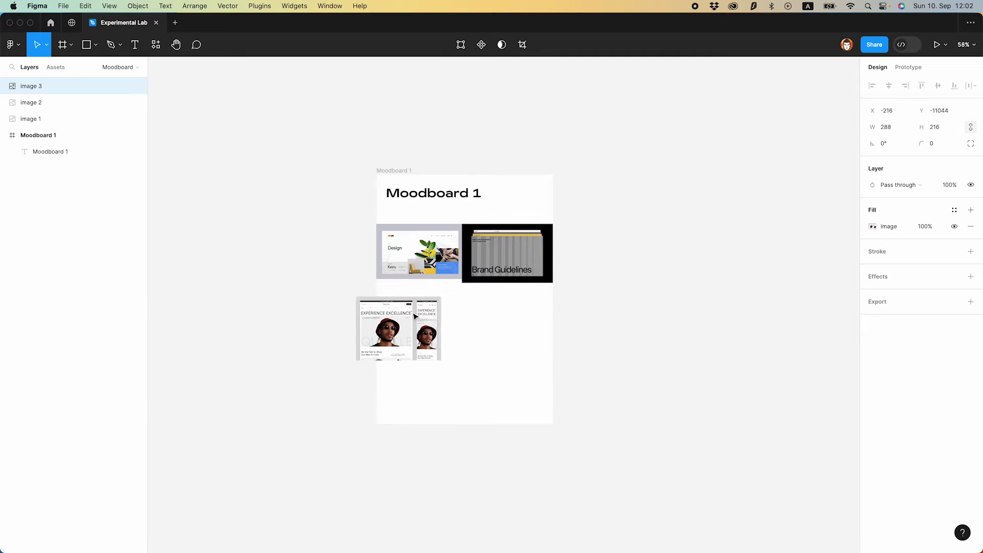
scroll(432, 301, "up", 5)
left_click(512, 357)
- Return to Dribbble's popular web design shots, open the AR Devices Website shot and copy its image
key("super+Tab")
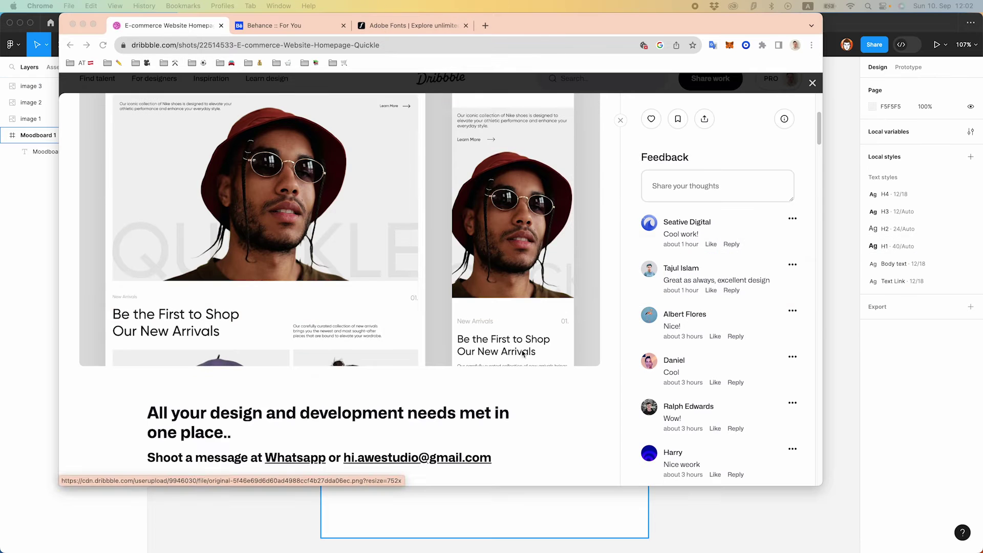
scroll(522, 351, "up", 3)
left_click(395, 88)
scroll(435, 110, "down", 5)
scroll(435, 111, "down", 5)
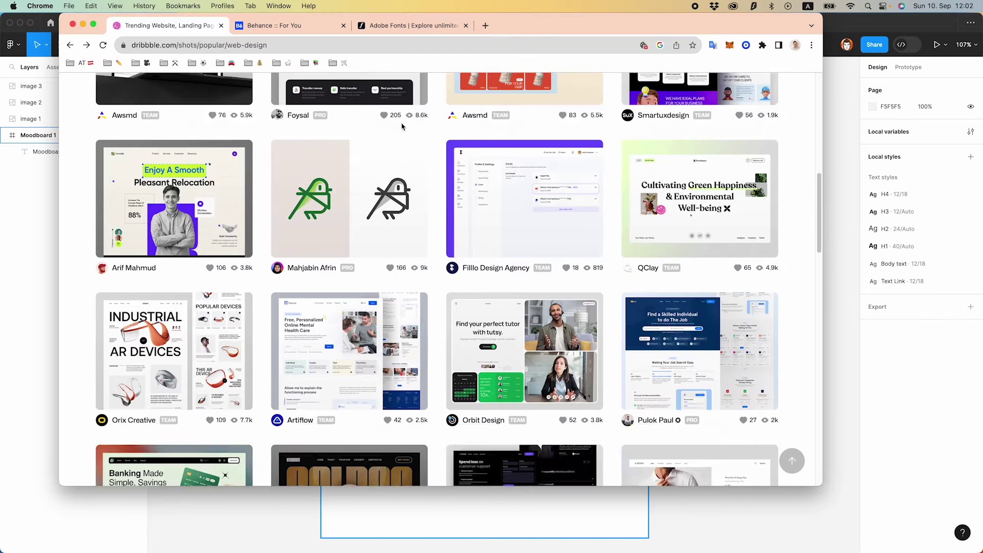
left_click(240, 277)
right_click(310, 257)
left_click(340, 373)
- Paste the AR Devices image in Figma, scale it to 250 × 188, place it beside the Quickle image and send it backward two levels
key("super+Tab")
key("super+v")
left_click_drag(807, 298, 595, 299)
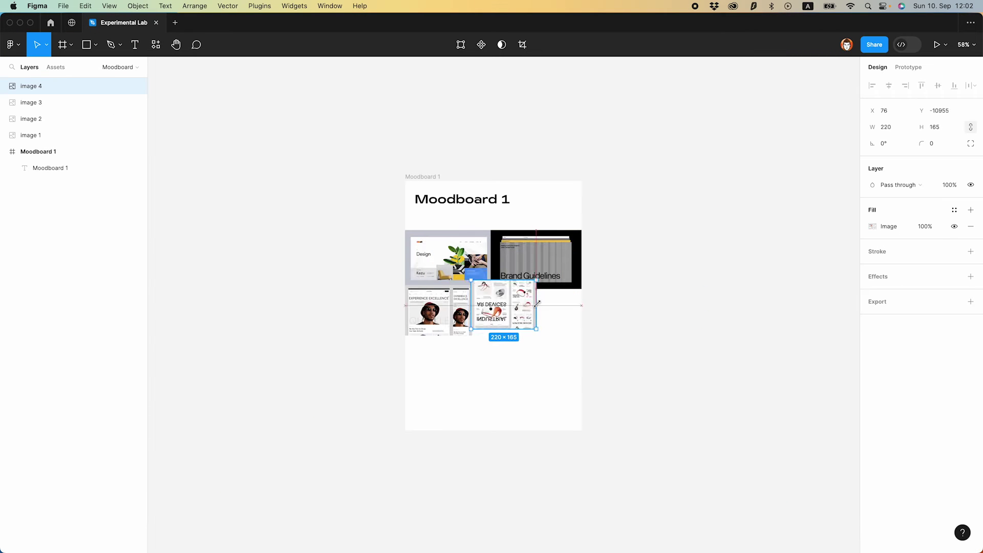
left_click_drag(505, 326, 505, 329)
scroll(508, 313, "up", 5)
key("super+[")
key("super+[")
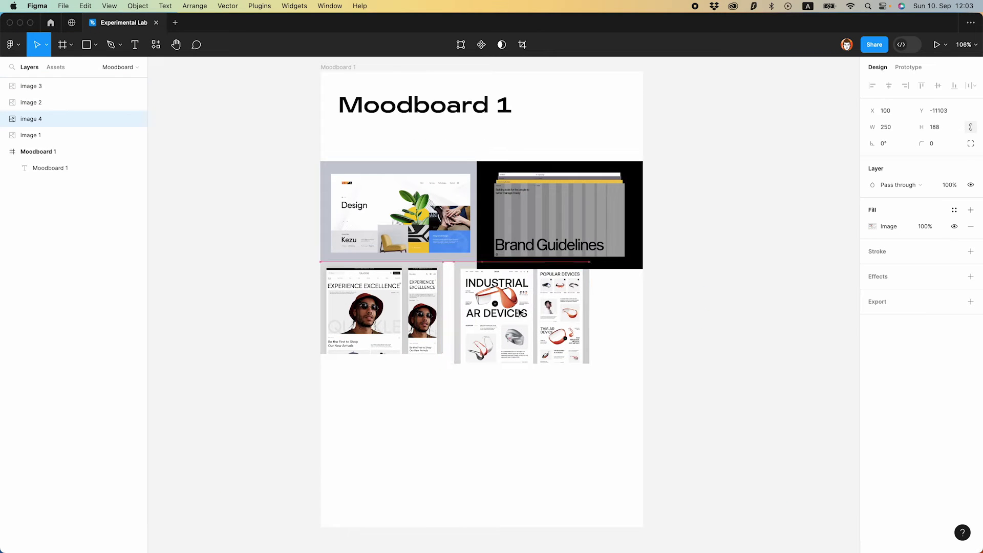
left_click(564, 399)
- Return to the Dribbble web design listing in Chrome, open the Zaha Hadid tribute shot and copy its image
key("super+Tab")
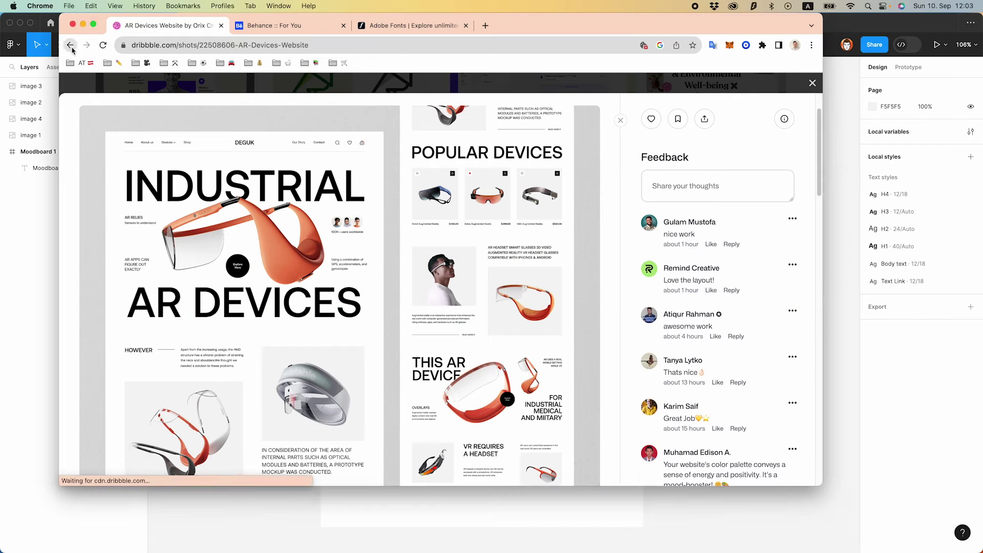
left_click(70, 45)
scroll(423, 278, "down", 5)
left_click(423, 278)
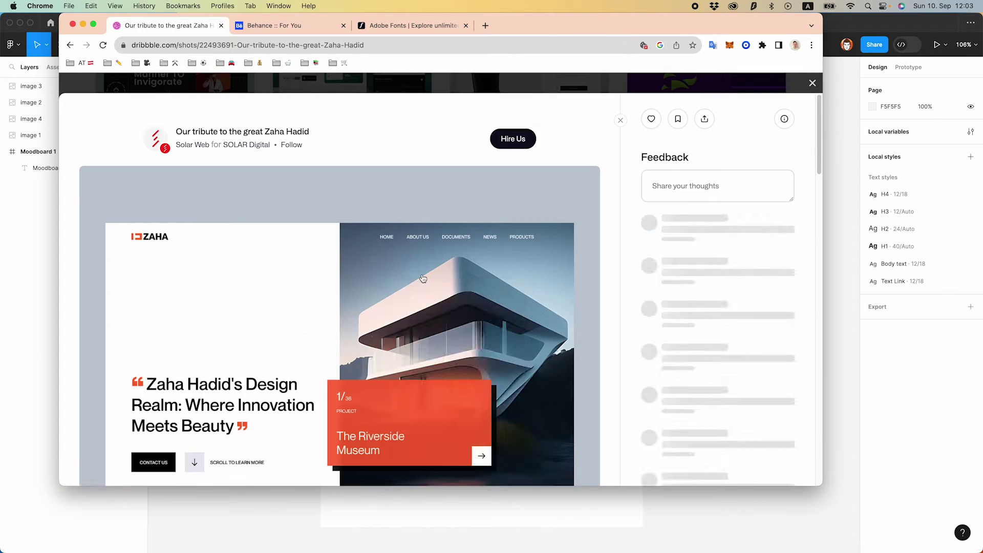
right_click(423, 278)
left_click(428, 355)
- Paste the Zaha Hadid website image in Figma, scale it to 220 × 165 and place it at the right end of the second image row
key("super+Tab")
key("super+v")
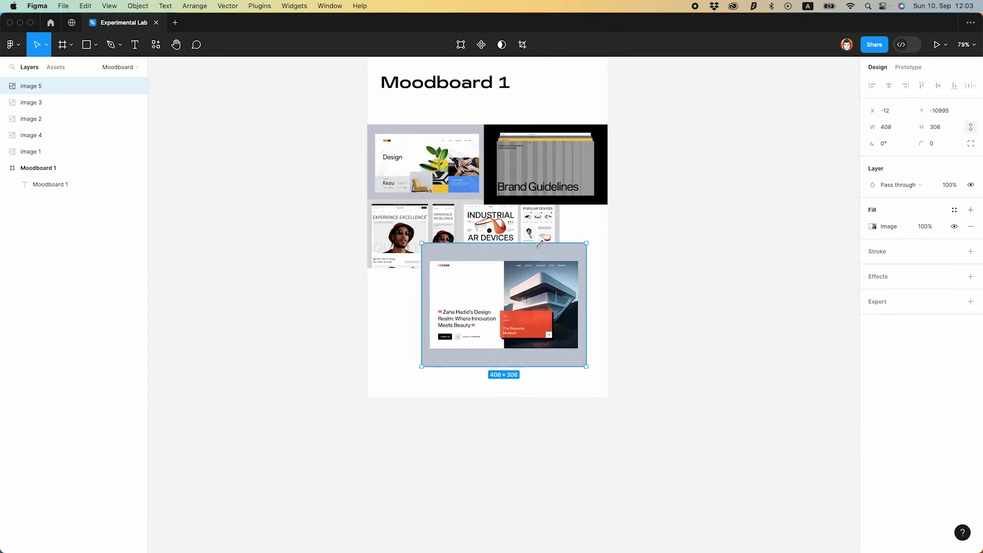
scroll(536, 279, "up", 5)
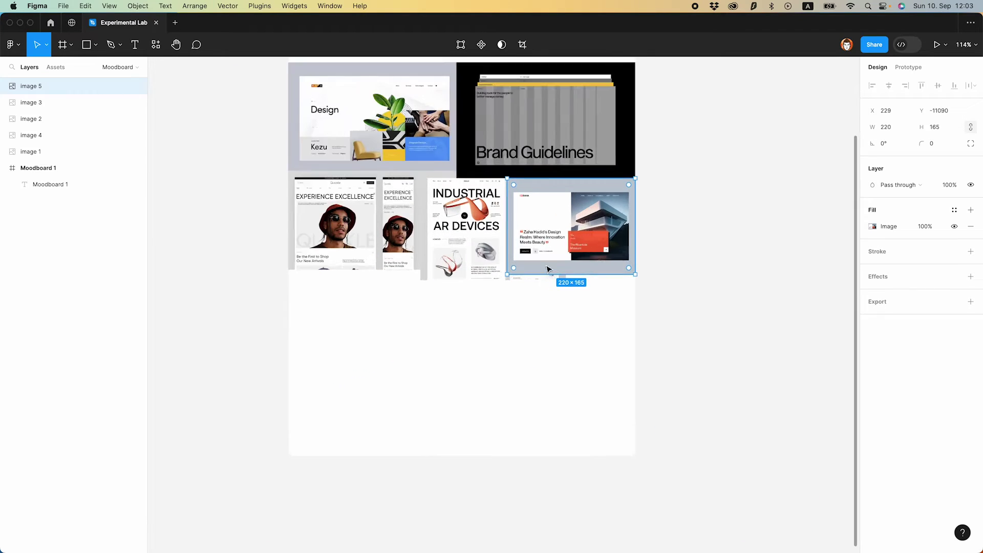
left_click(496, 265)
left_click_drag(459, 260, 459, 260)
left_click(500, 378)
- Enlarge the Zaha Hadid image slightly so its lower edge aligns with the AR Devices image, and review the moodboard layout
scroll(500, 378, "up", 3)
left_click(352, 322)
left_click(393, 377)
scroll(393, 378, "left", 2)
scroll(393, 377, "down", 4)
scroll(550, 332, "up", 5)
left_click_drag(441, 334, 444, 333)
scroll(450, 349, "down", 3)
left_click(460, 420)
scroll(467, 432, "down", 3)
scroll(466, 433, "up", 3)
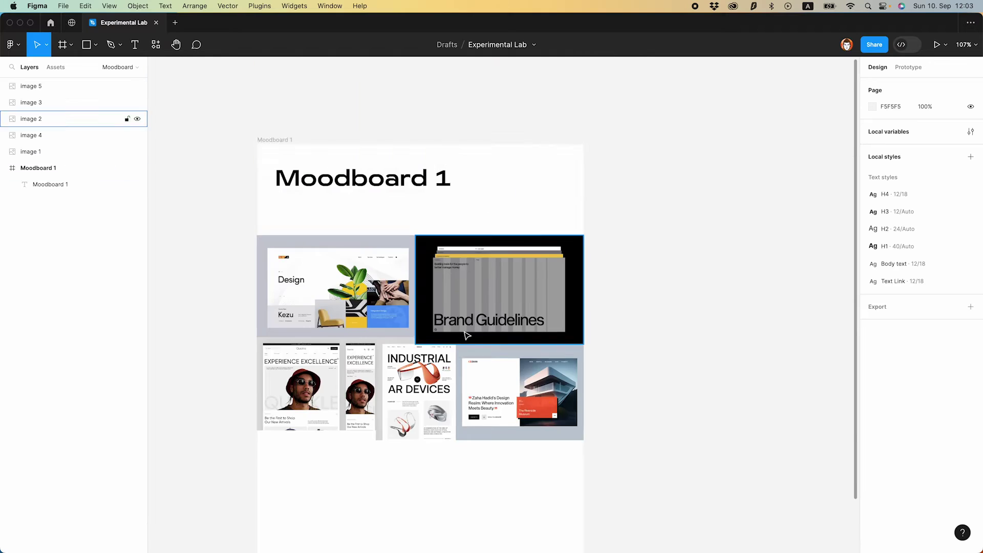
scroll(464, 338, "down", 3)
- Switch to Adobe Fonts in Chrome, open the TT Travels Next family and copy its black "Trending Standout Grotesque" specimen image
mouse_move(230, 535)
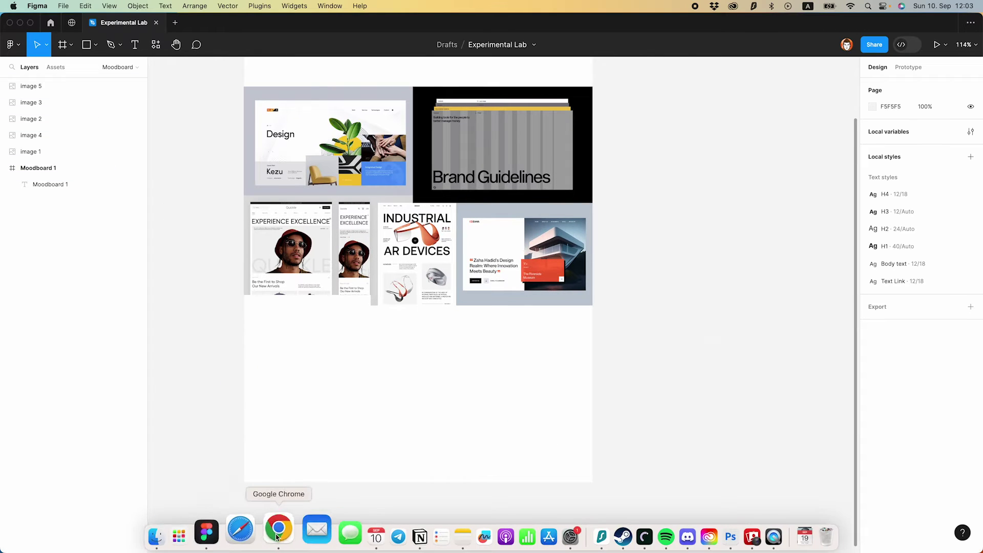
left_click(278, 537)
left_click(355, 25)
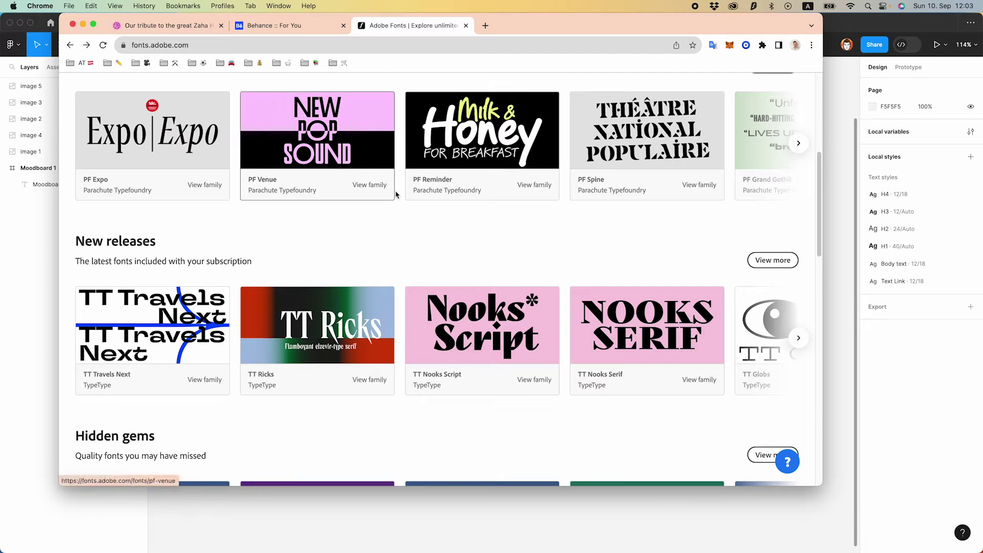
scroll(399, 225, "up", 5)
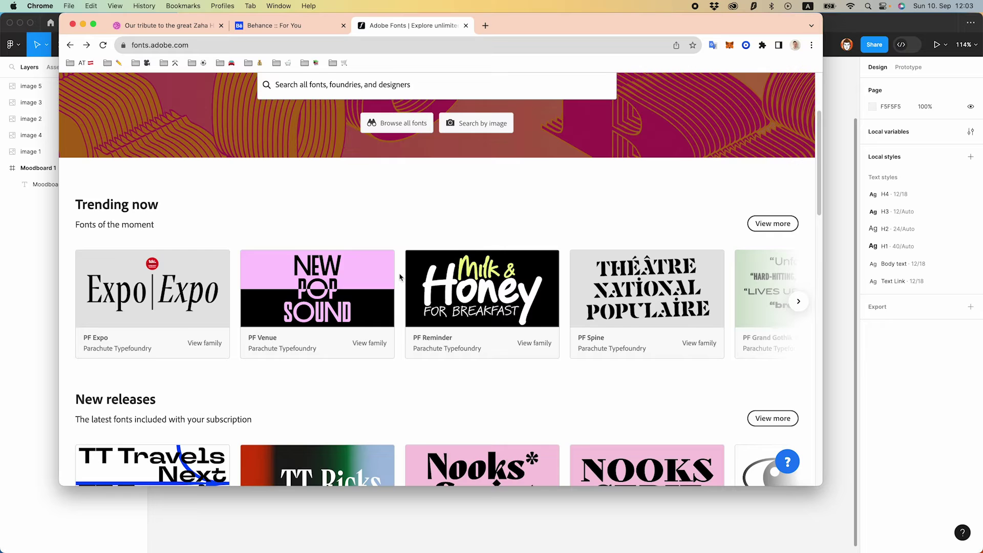
scroll(400, 277, "down", 10)
scroll(401, 236, "up", 4)
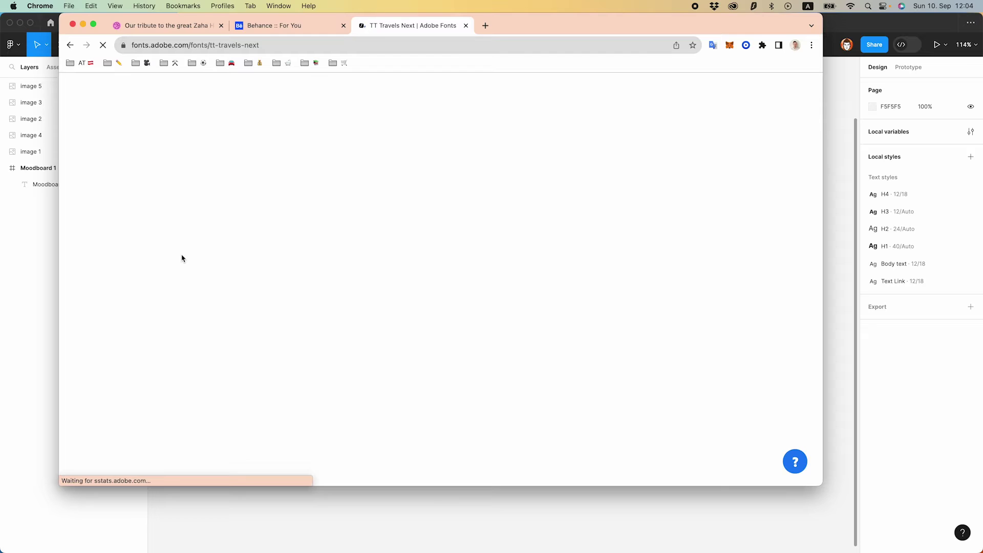
scroll(265, 209, "down", 2)
right_click(642, 224)
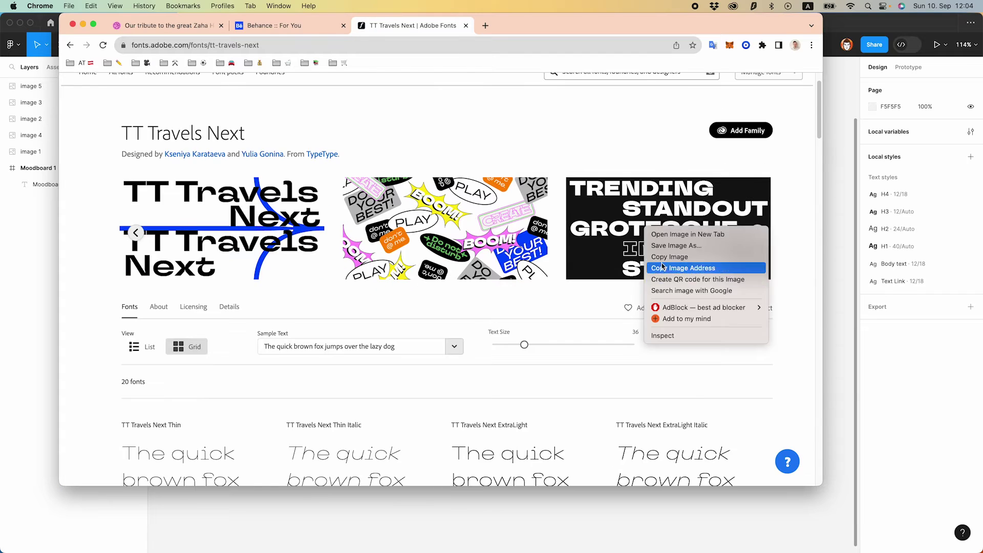
left_click(659, 257)
- Paste the TT Travels Next specimen in Figma, scale it down and place it at the frame's left edge below the Quickle image
key("super+Tab")
key("super+v")
left_click_drag(739, 187, 404, 354)
left_click_drag(376, 387, 358, 309)
left_click(437, 316)
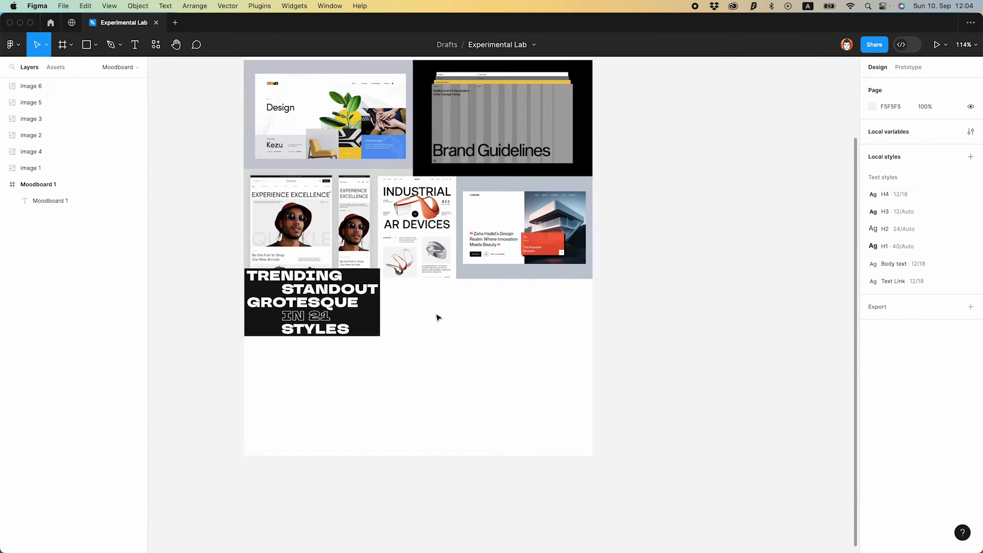
- Return to Adobe Fonts in Chrome and examine more TT Travels Next specimens, the hidden gems fonts and the Tome Sans Variable family
key("super+Tab")
scroll(536, 237, "up", 5)
scroll(536, 237, "up", 2)
left_click(756, 271)
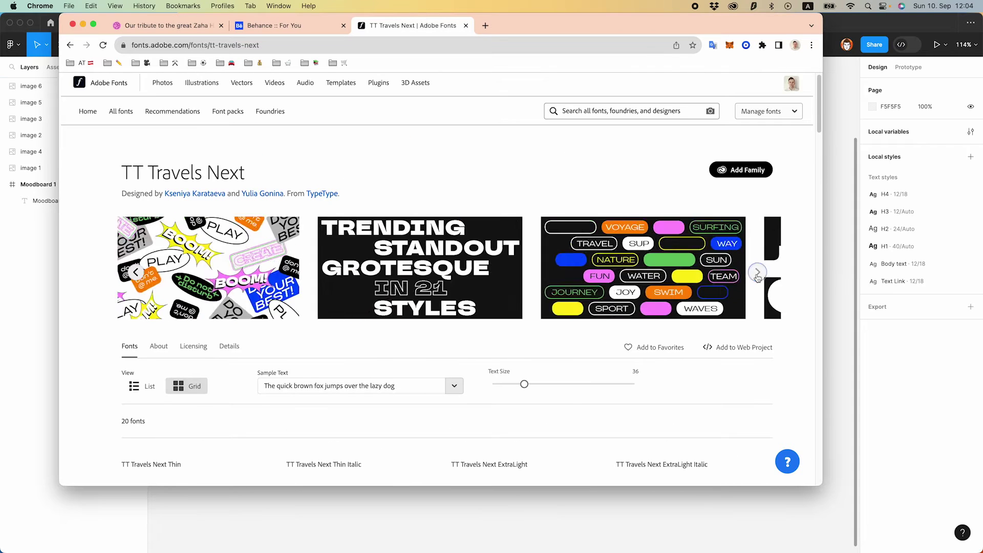
left_click(70, 45)
scroll(243, 122, "down", 6)
left_click(799, 178)
left_click(257, 181)
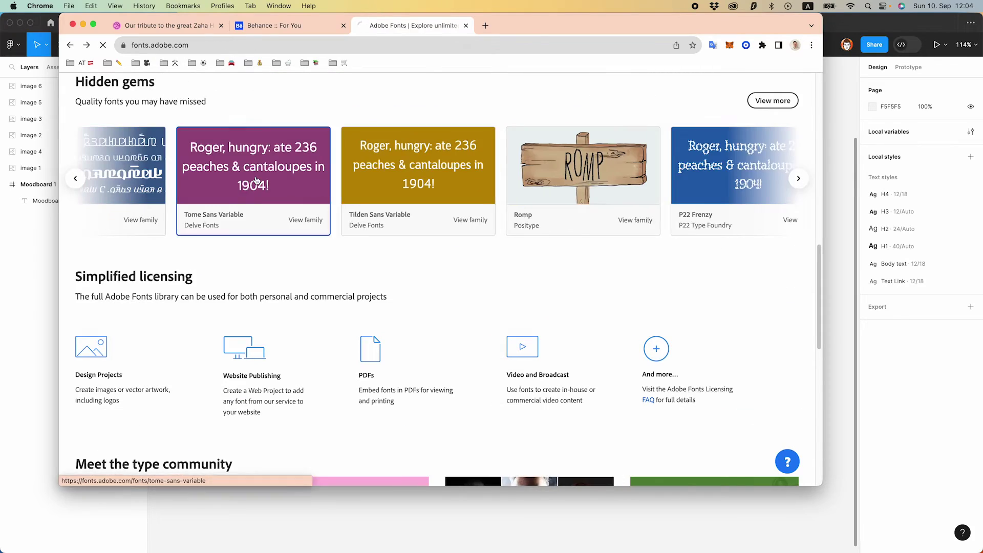
scroll(410, 183, "down", 15)
scroll(410, 184, "up", 15)
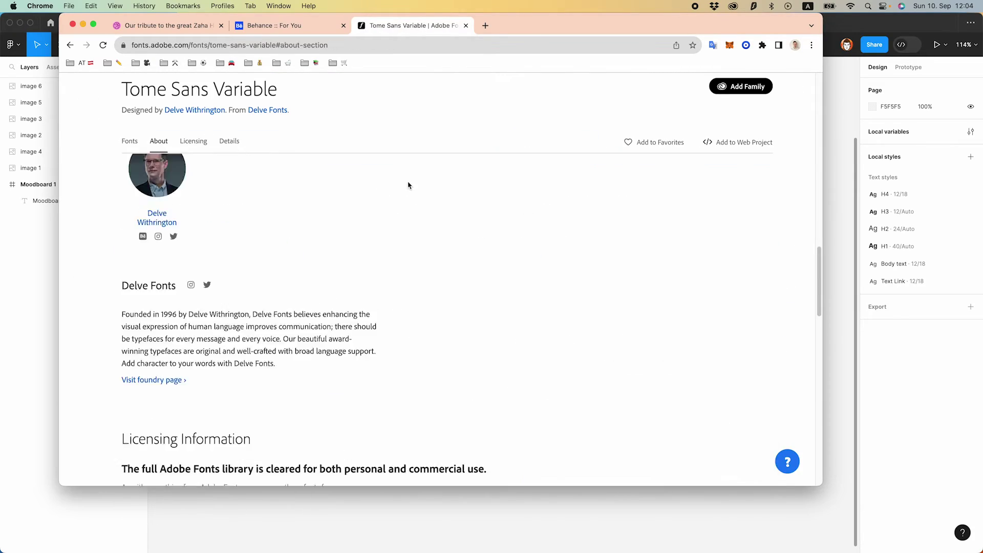
- Go back to the Adobe Fonts home page and look through the new releases and trending fonts
left_click(70, 45)
scroll(507, 228, "down", 3)
scroll(507, 228, "up", 10)
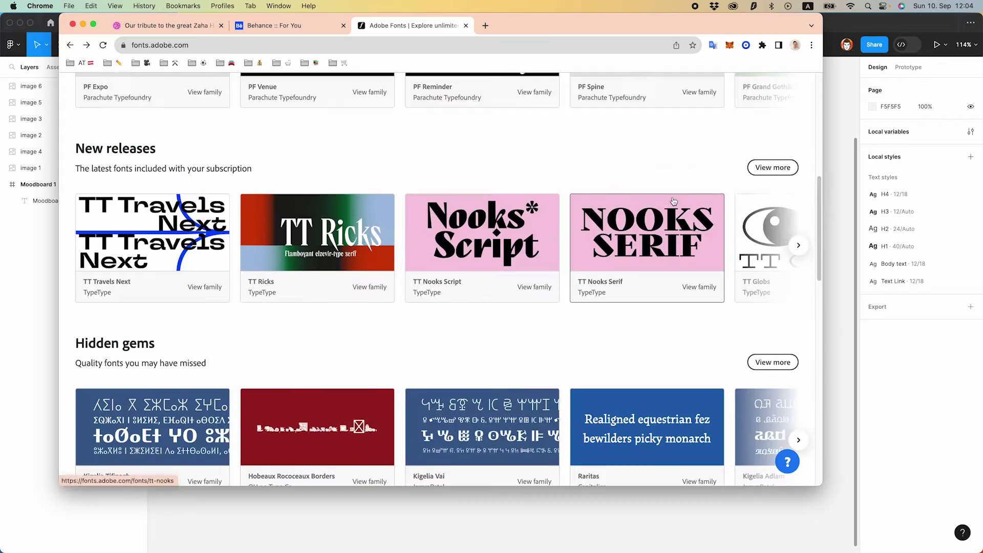
left_click(799, 272)
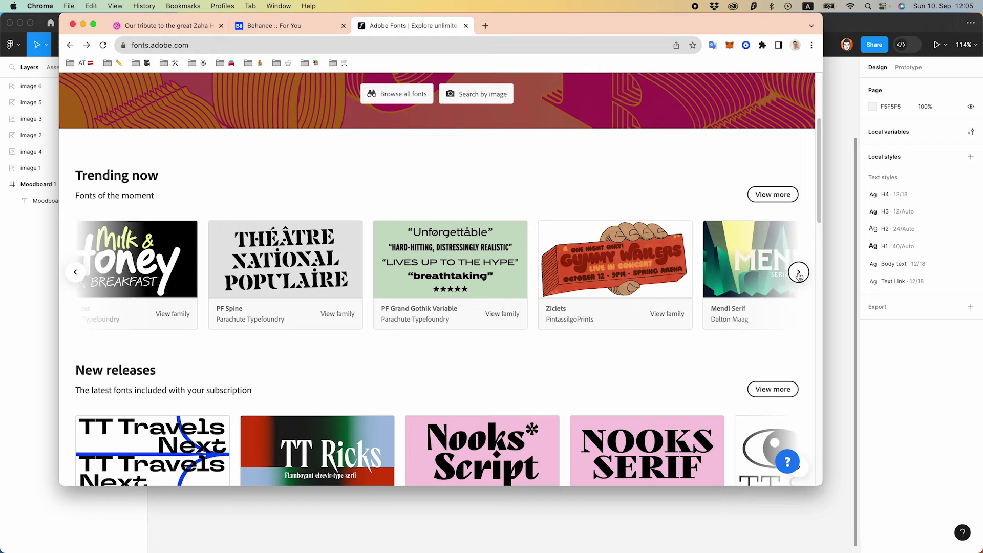
scroll(799, 277, "up", 3)
- Browse all fonts filtered by the Sans Serif classification and look through the first results page
left_click(405, 187)
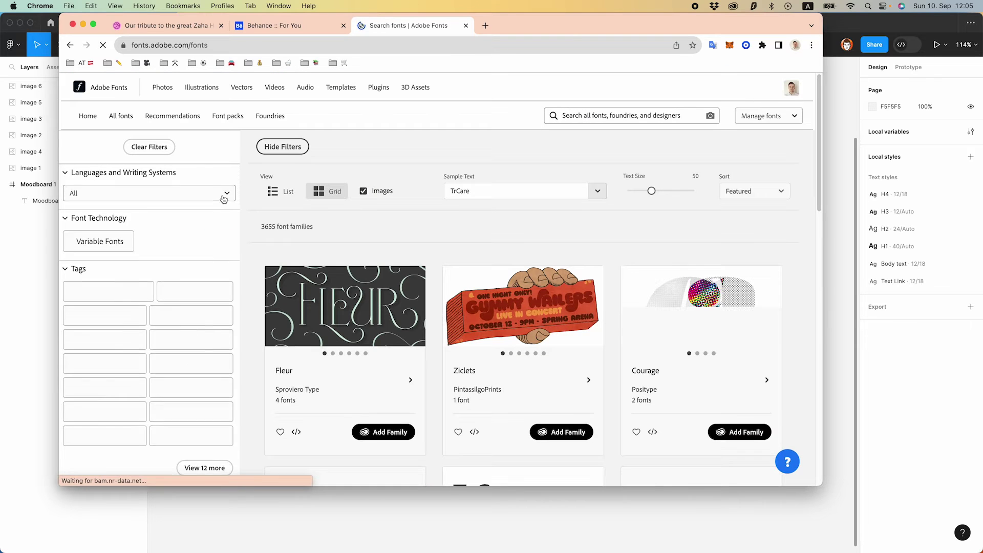
scroll(144, 362, "down", 5)
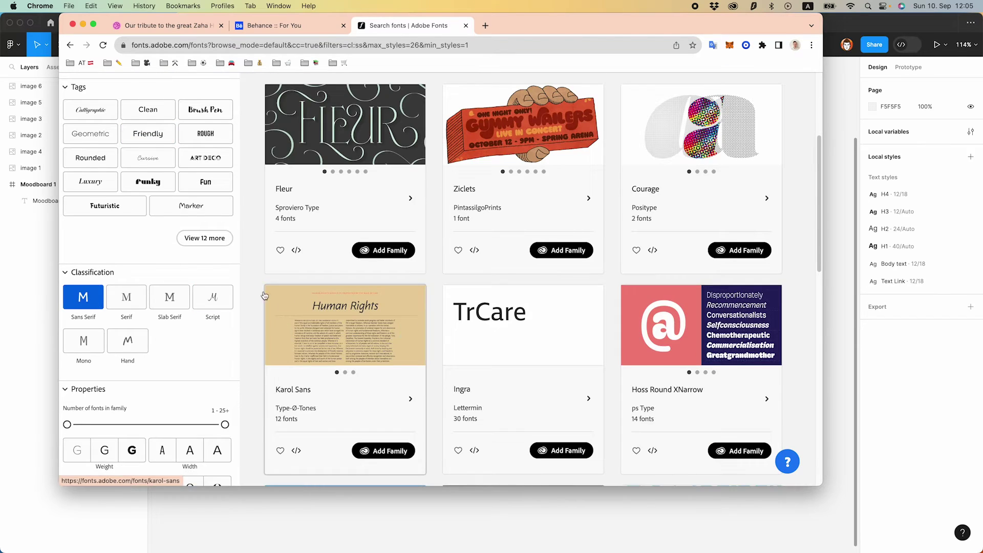
scroll(264, 256, "down", 3)
scroll(573, 291, "down", 10)
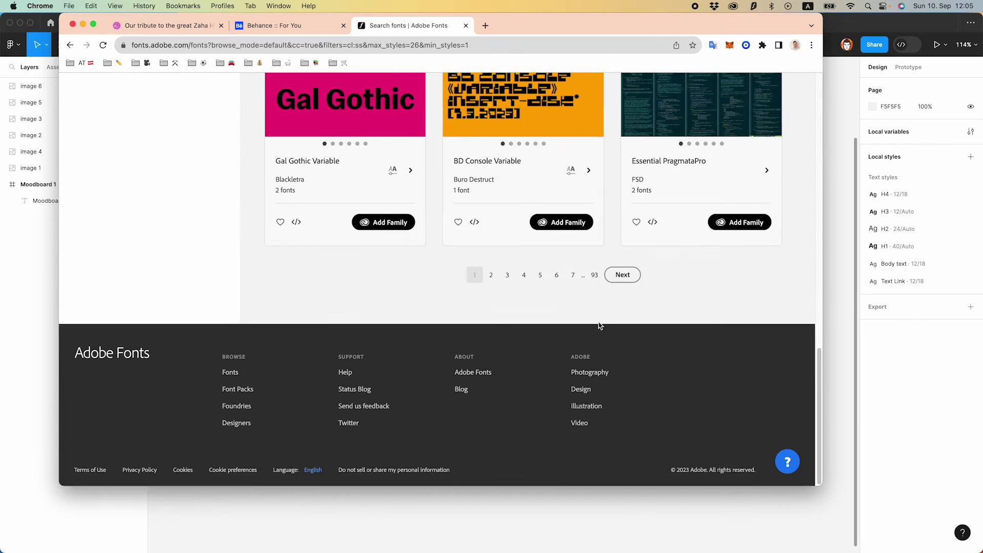
- Go to the second results page, open the Transducer Variable family and capture a screenshot of its black Transducer specimen
left_click(622, 275)
scroll(461, 194, "down", 3)
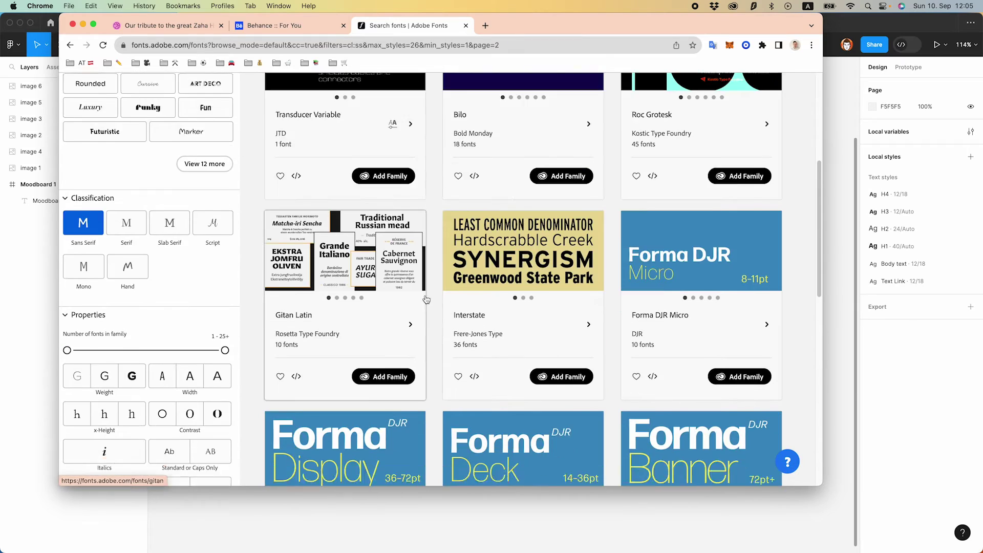
scroll(389, 205, "up", 3)
left_click(372, 209)
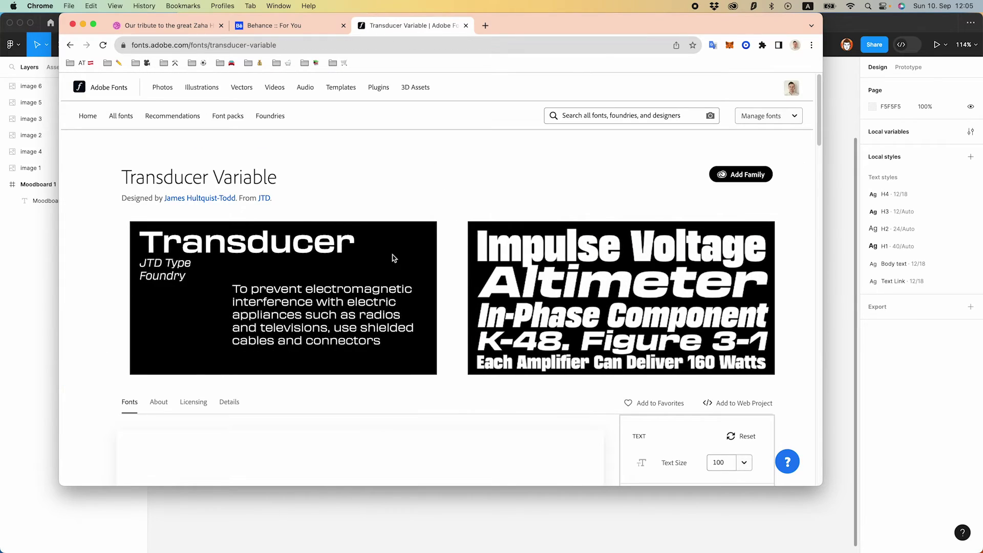
left_click_drag(435, 222, 130, 375)
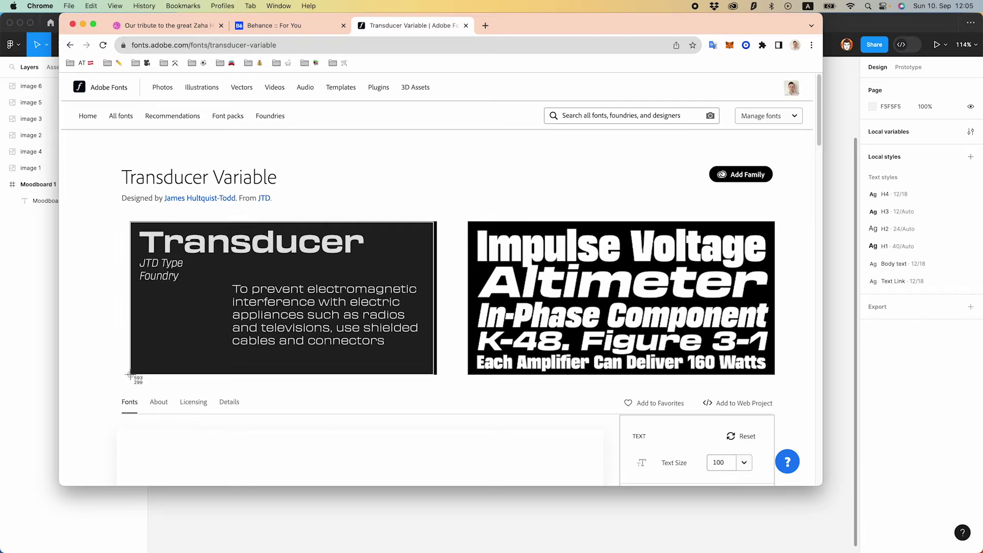
- Paste the Transducer capture in Figma, scale it down and place it at the frame's right edge below the Zaha Hadid image
key("super+Tab")
key("super+v")
left_click_drag(674, 219, 475, 319)
left_click_drag(429, 336, 513, 303)
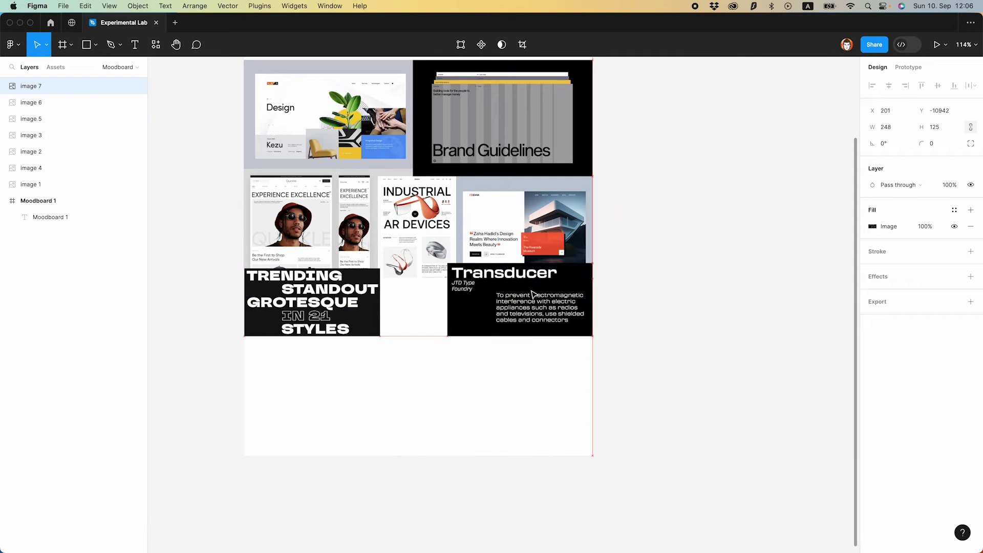
left_click(606, 287)
scroll(606, 287, "up", 3)
scroll(605, 287, "down", 4)
- Return to the sans serif font listing in Chrome, open the Gitan Latin family and examine its specimen images
key("super+Tab")
left_click(70, 45)
scroll(647, 202, "down", 2)
scroll(647, 201, "down", 6)
scroll(639, 207, "up", 6)
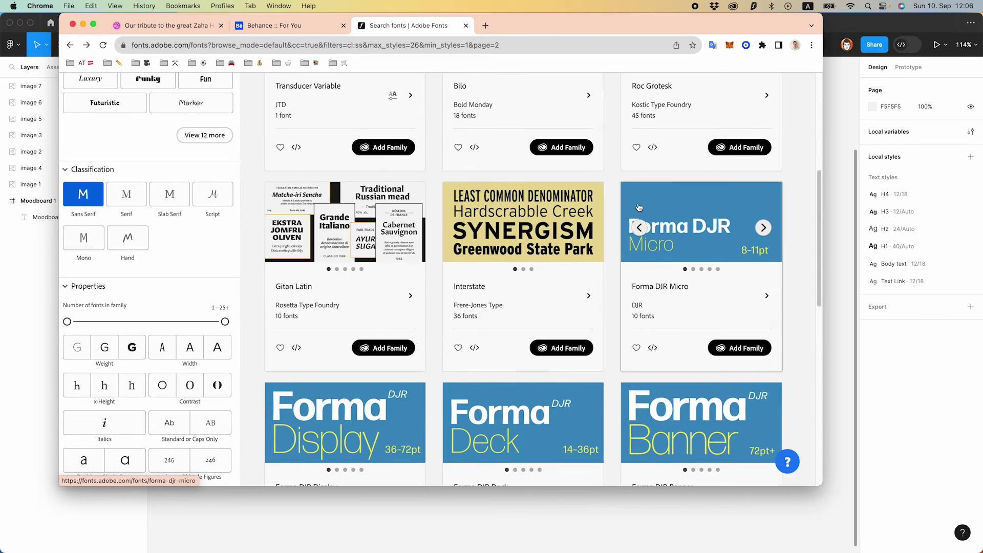
left_click(347, 234)
right_click(444, 256)
left_click(391, 181)
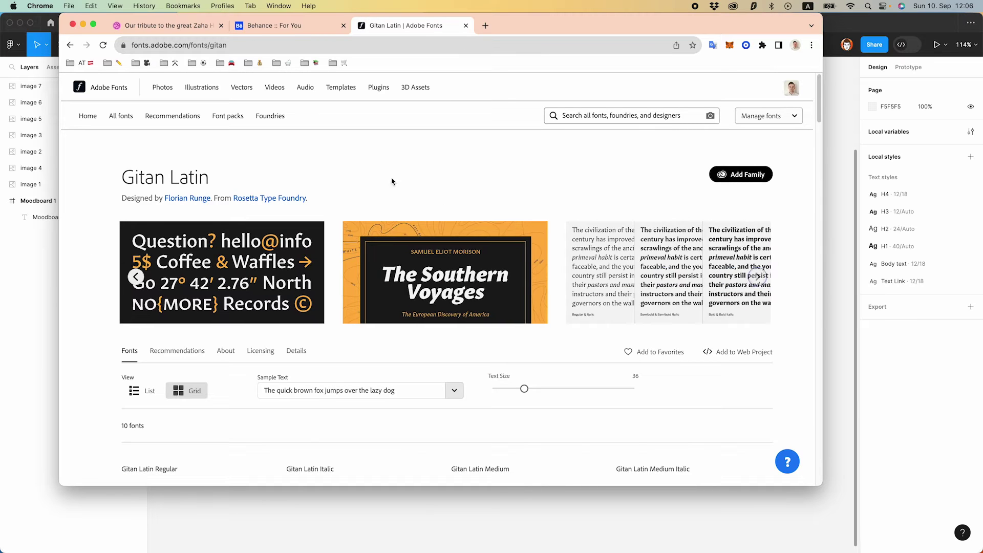
- Go back to the font listing, open the Roc Grotesk family and copy its numbered widths specimen into the Figma file
key("super+bracketleft")
scroll(632, 278, "up", 5)
left_click(623, 267)
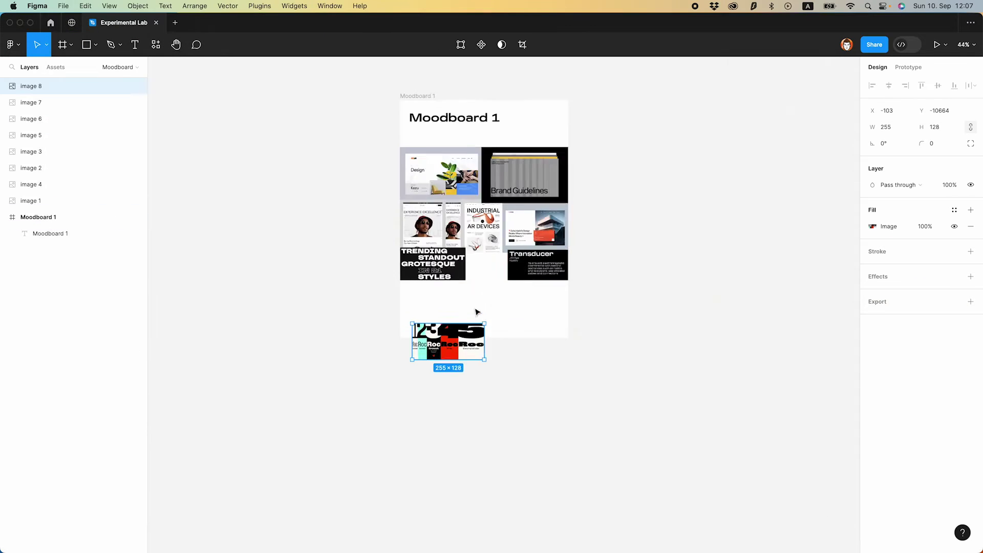
- Scale the Roc Grotesk specimen to 199 × 100 and fit it into the gap between the TT Travels Next and Transducer images
left_click_drag(445, 347, 488, 278)
scroll(487, 278, "up", 10)
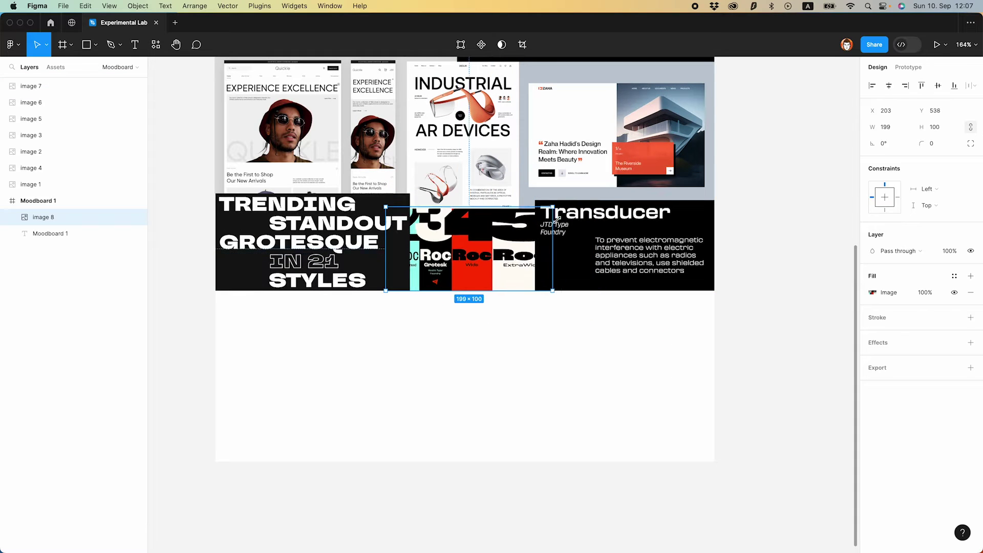
scroll(636, 352, "up", 4)
scroll(679, 287, "down", 5)
left_click_drag(371, 206, 688, 409)
left_click_drag(628, 269, 626, 252)
left_click(687, 264)
scroll(630, 258, "up", 3)
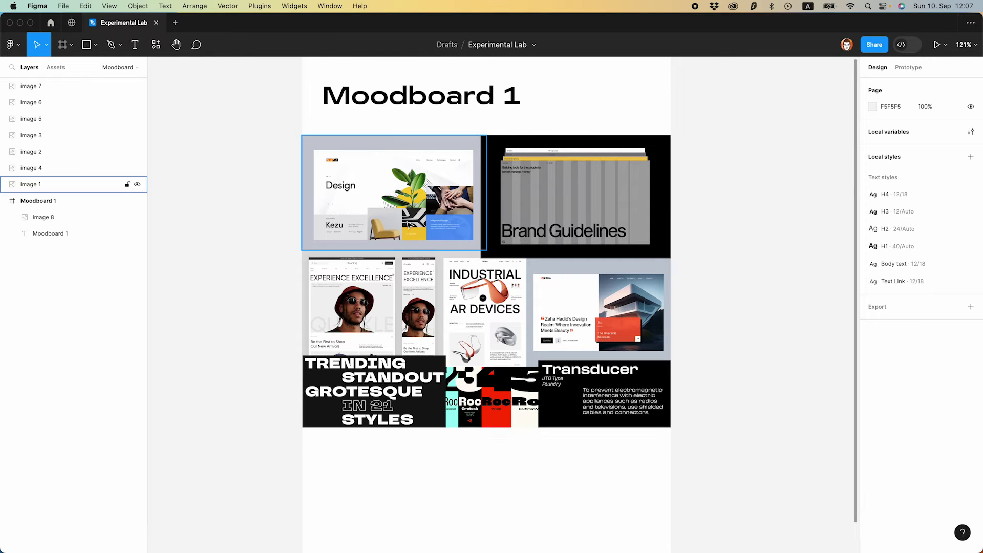
- Switch to Behance in Chrome and open the Illustrator gallery
left_click(270, 529)
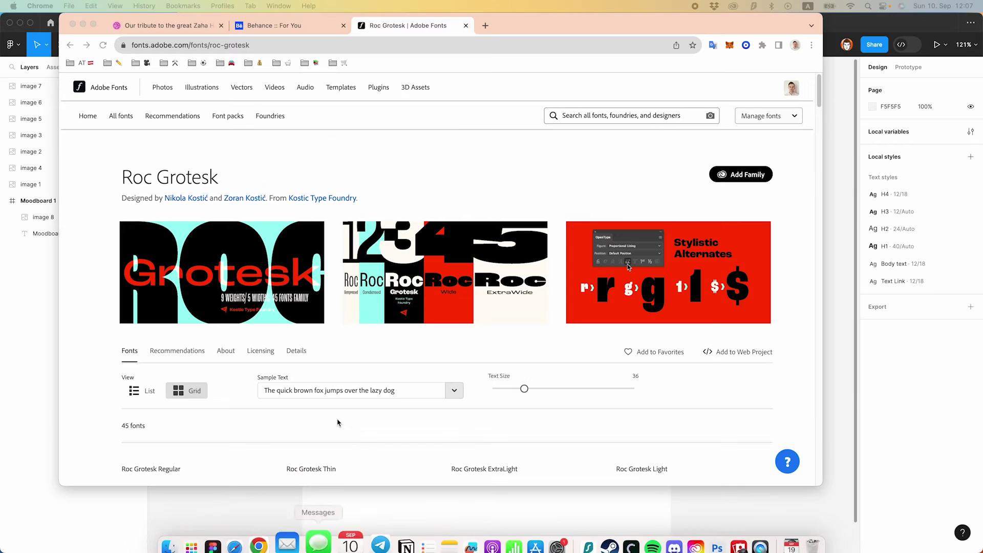
left_click(260, 28)
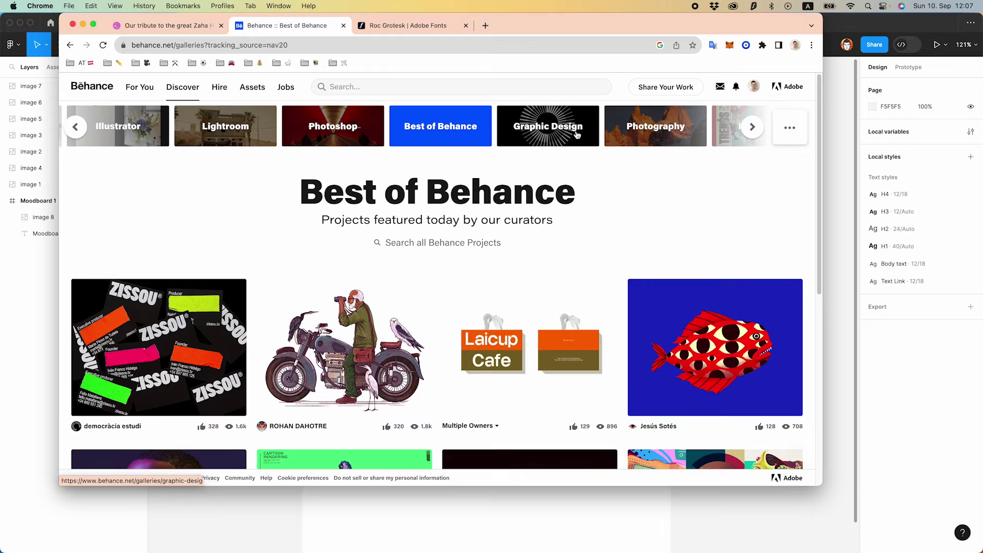
left_click(163, 149)
- Look through the Illustrator gallery's projects for graphic and logo references for the moodboard
scroll(233, 149, "down", 5)
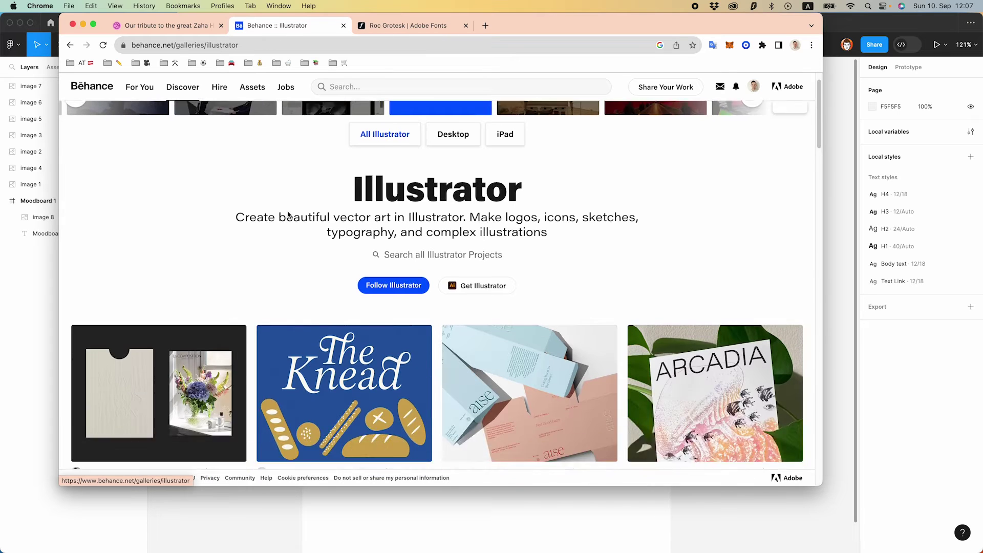
scroll(288, 212, "down", 15)
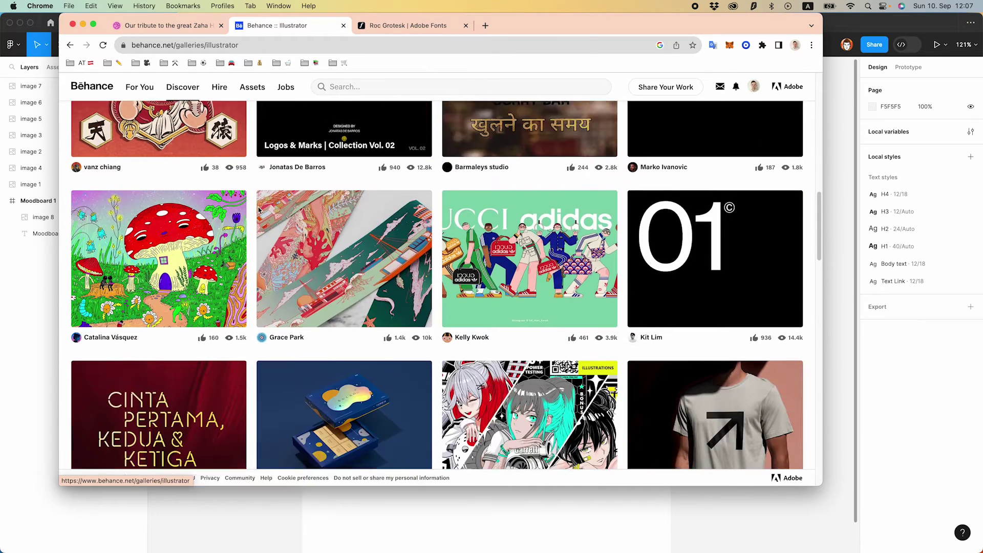
scroll(258, 211, "down", 15)
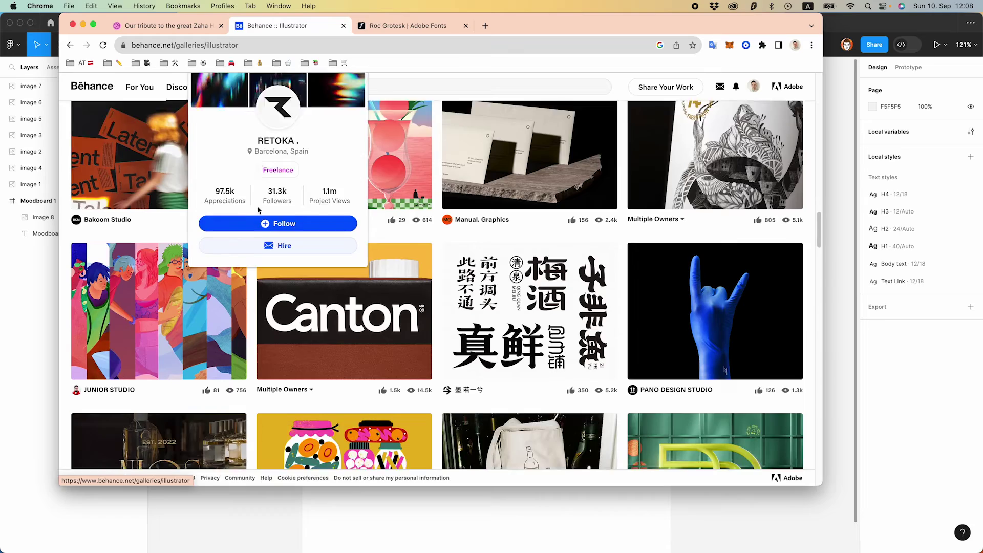
scroll(426, 330, "down", 12)
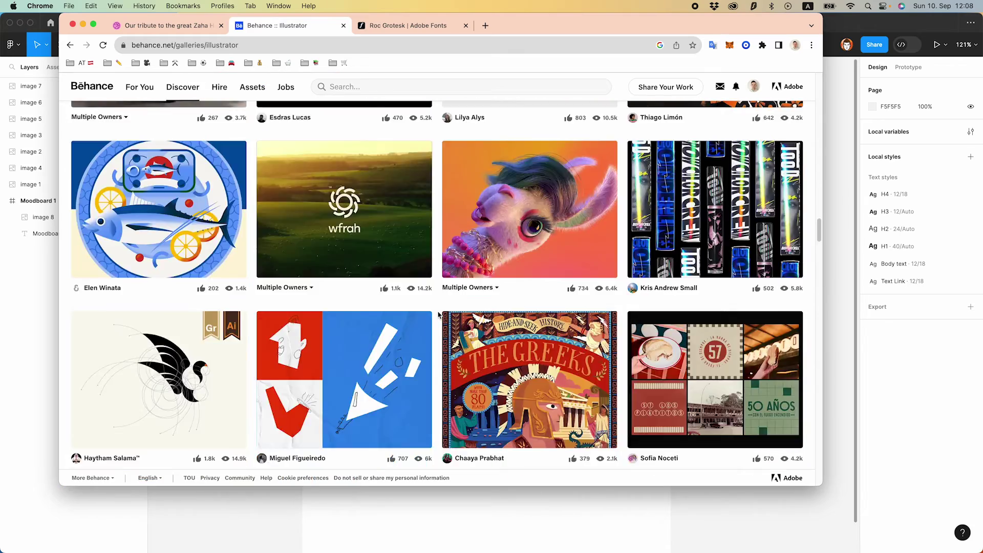
scroll(439, 313, "down", 6)
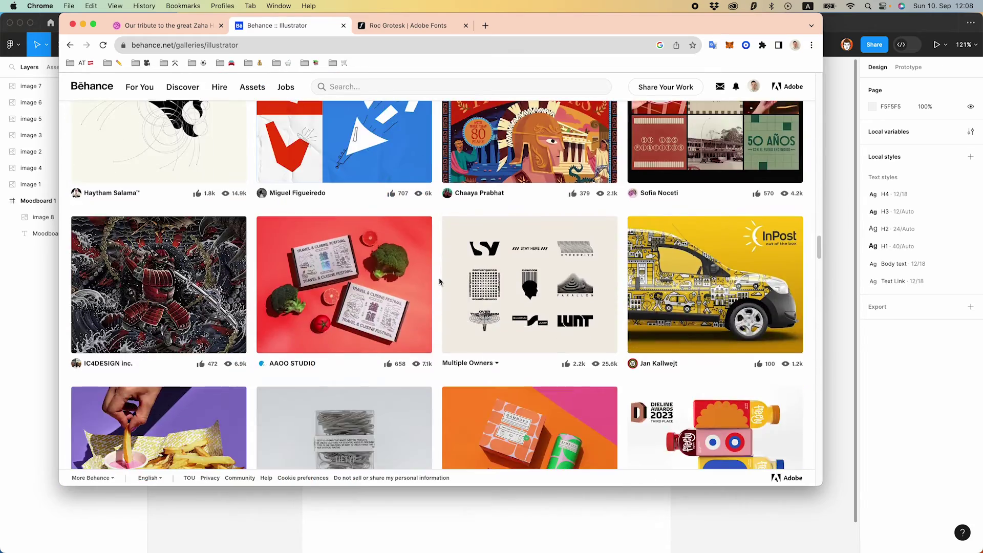
scroll(439, 281, "down", 15)
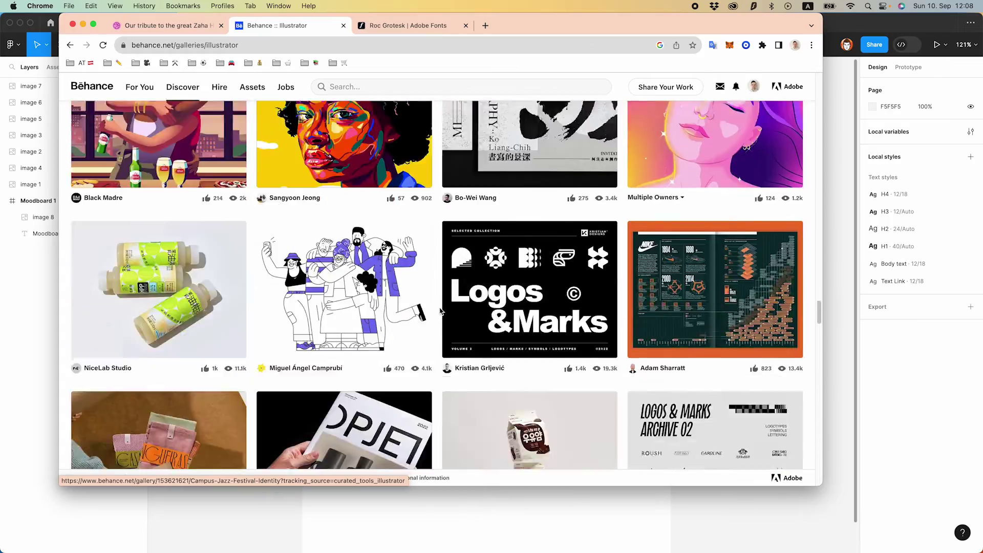
scroll(440, 311, "down", 2)
scroll(443, 309, "down", 8)
scroll(445, 308, "down", 10)
- Check the Marks Index No.1 project and look further through the Illustrator gallery for logo references
left_click(487, 224)
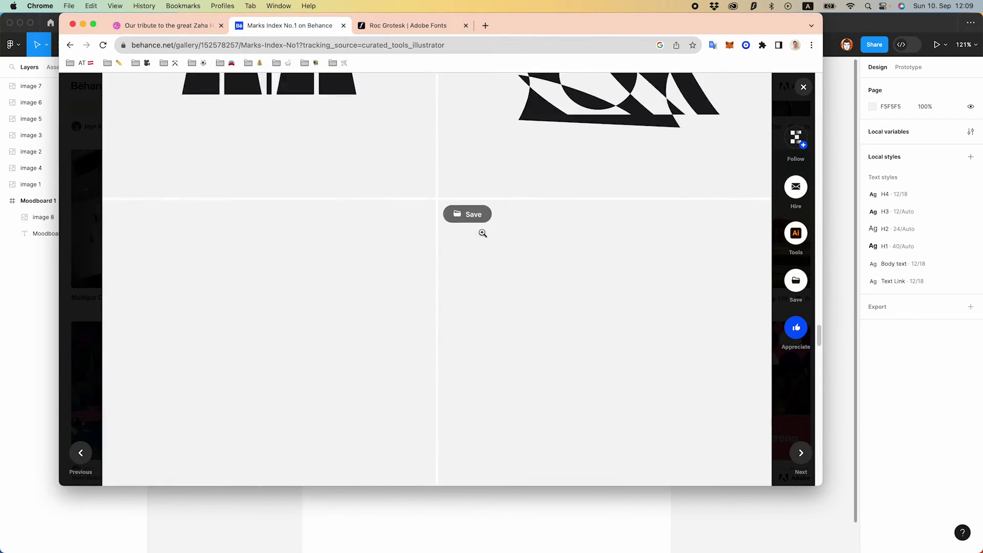
key("Escape")
scroll(613, 256, "down", 10)
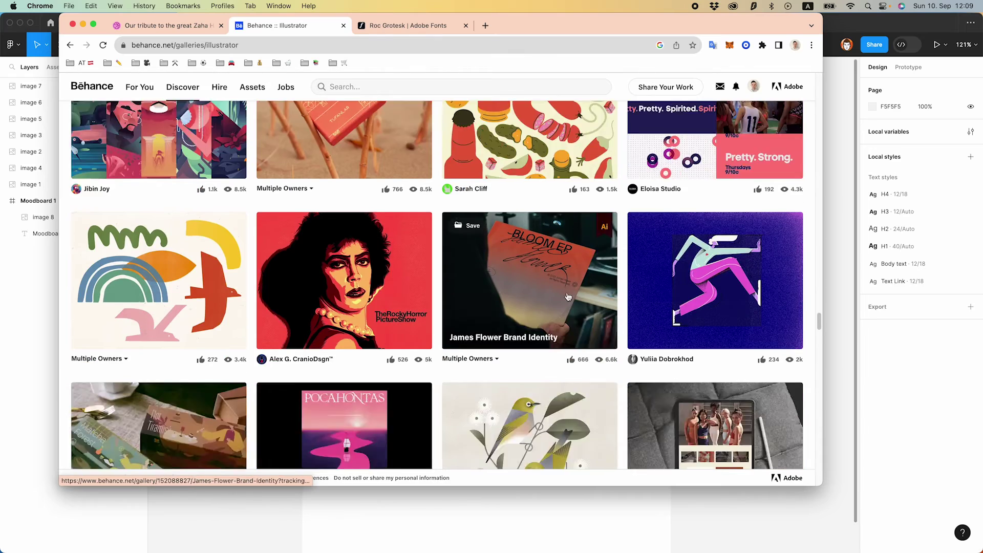
scroll(613, 256, "down", 5)
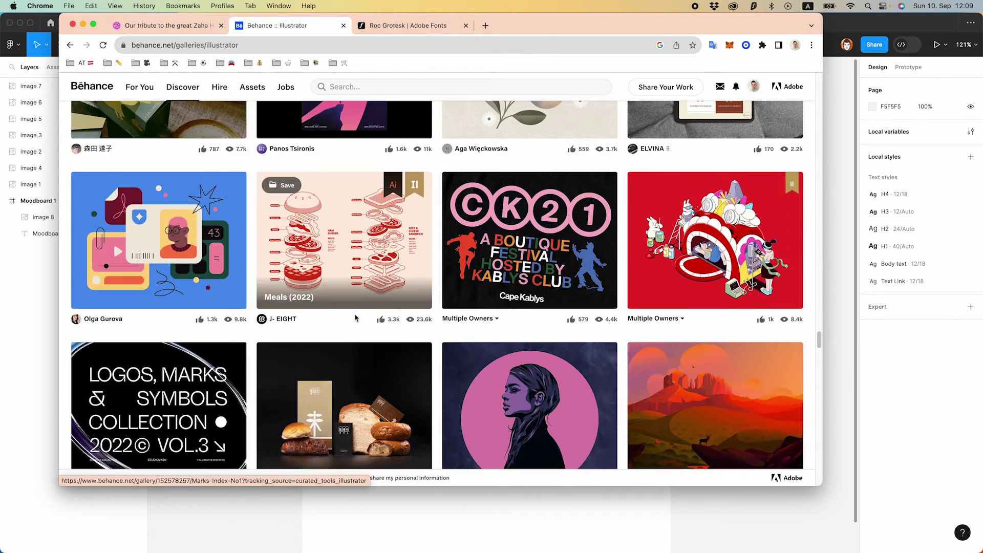
scroll(410, 302, "down", 10)
scroll(410, 303, "down", 12)
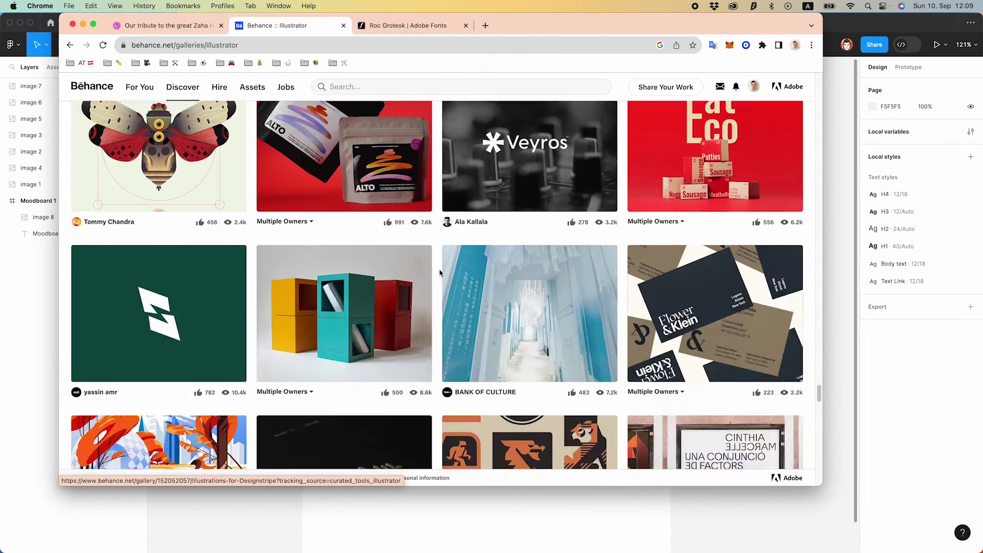
scroll(439, 272, "down", 4)
- Open the Logo collection V project and capture its Overlooking the Hudson logo sheet from the enlarged view
left_click(506, 298)
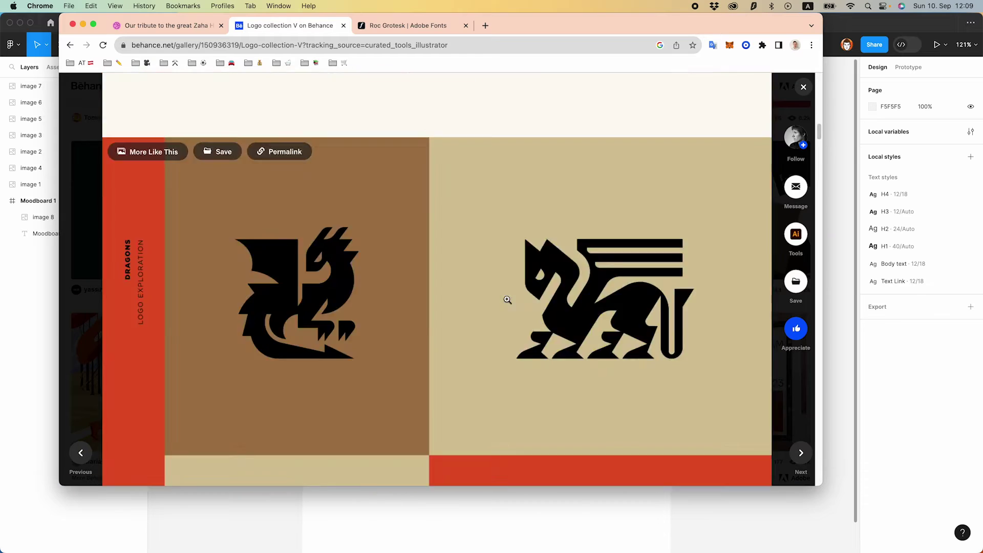
scroll(507, 300, "down", 5)
scroll(499, 297, "up", 3)
right_click(492, 285)
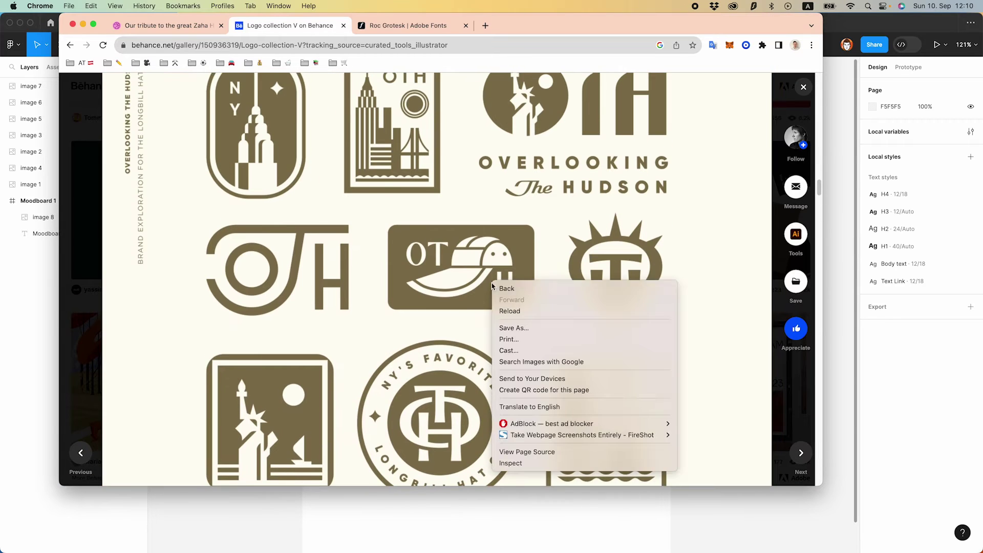
left_click(461, 308)
right_click(524, 224)
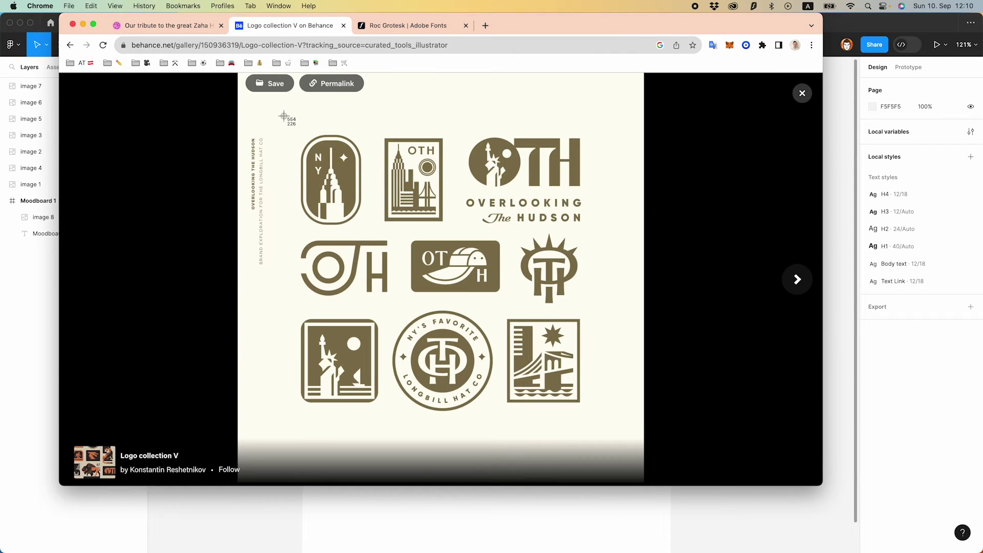
left_click_drag(619, 424, 619, 424)
key("Escape")
- Paste the logo sheet into the Figma file and fit it into the bottom-left corner of Moodboard 1
key("super+Tab")
scroll(475, 397, "down", 3)
key("super+v")
left_click_drag(711, 116, 400, 400)
left_click_drag(379, 442, 403, 361)
left_click(485, 465)
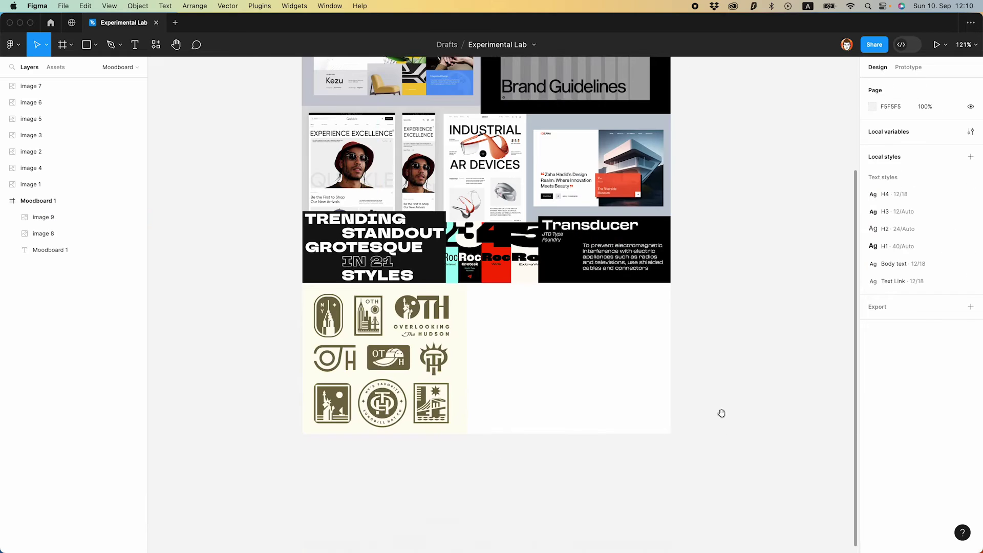
scroll(720, 410, "right", 3)
- Search Behance in Chrome for "icons" and look through the resulting projects for a suitable icon set
left_click(279, 529)
left_click(350, 87)
type("icons")
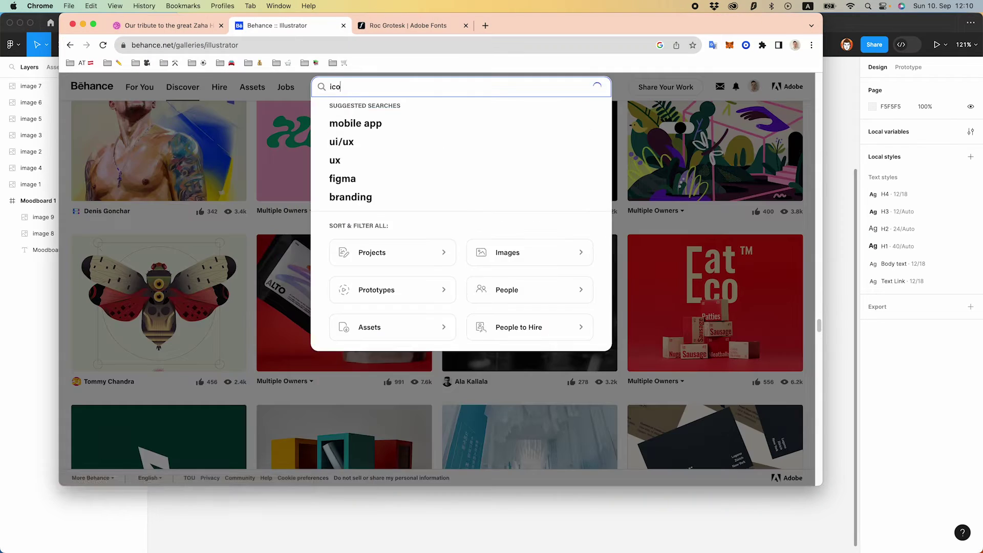
key("Return")
scroll(361, 195, "down", 15)
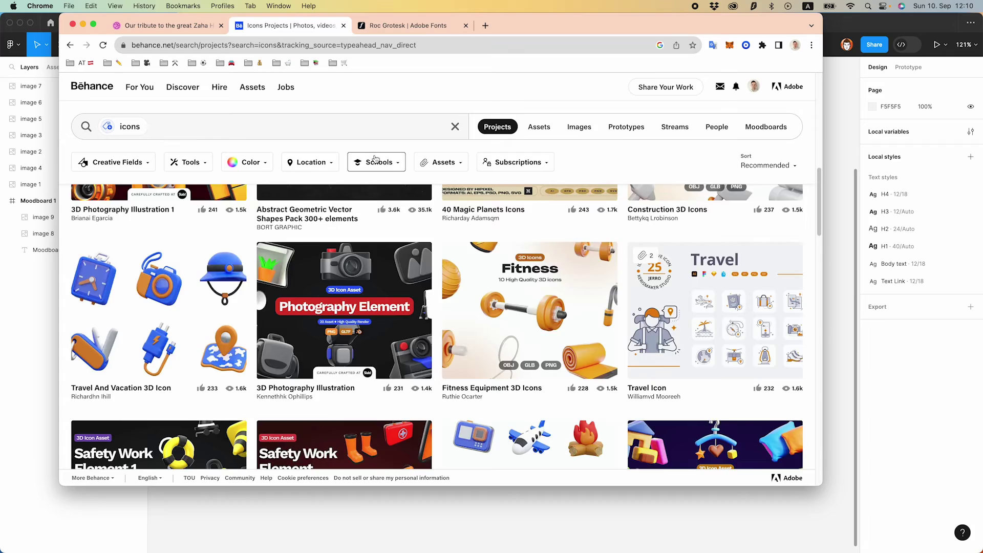
scroll(356, 228, "down", 6)
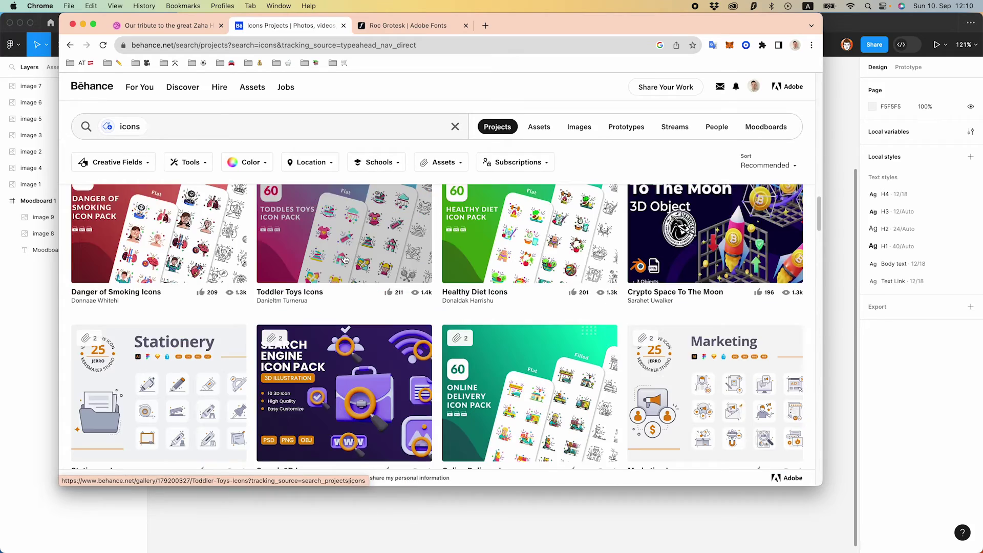
scroll(401, 348, "down", 5)
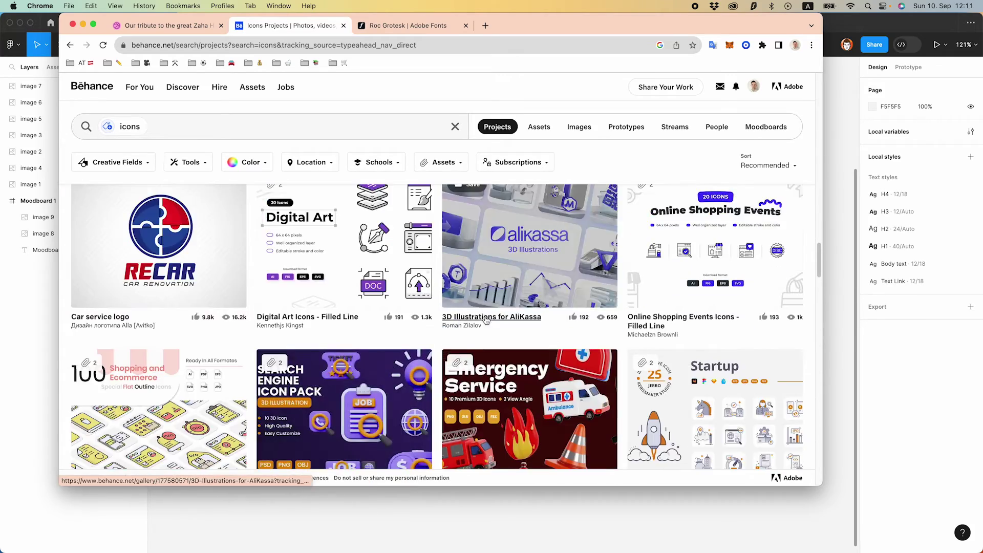
scroll(487, 320, "down", 15)
scroll(504, 246, "up", 1)
- Open the AirScape Iconography project and capture its grid of black icons on a lime background
left_click(162, 314)
scroll(498, 238, "down", 10)
right_click(466, 266)
left_click(408, 274)
scroll(408, 274, "up", 1)
key("ctrl+shift+super+4")
left_click_drag(106, 87, 768, 479)
- Paste the icon grid into the Figma file and scale it to 420 × 248 in Moodboard 1's bottom-right corner
key("super+Tab")
scroll(674, 445, "down", 2)
key("super+v")
left_click_drag(834, 110, 606, 245)
left_click_drag(504, 279, 475, 313)
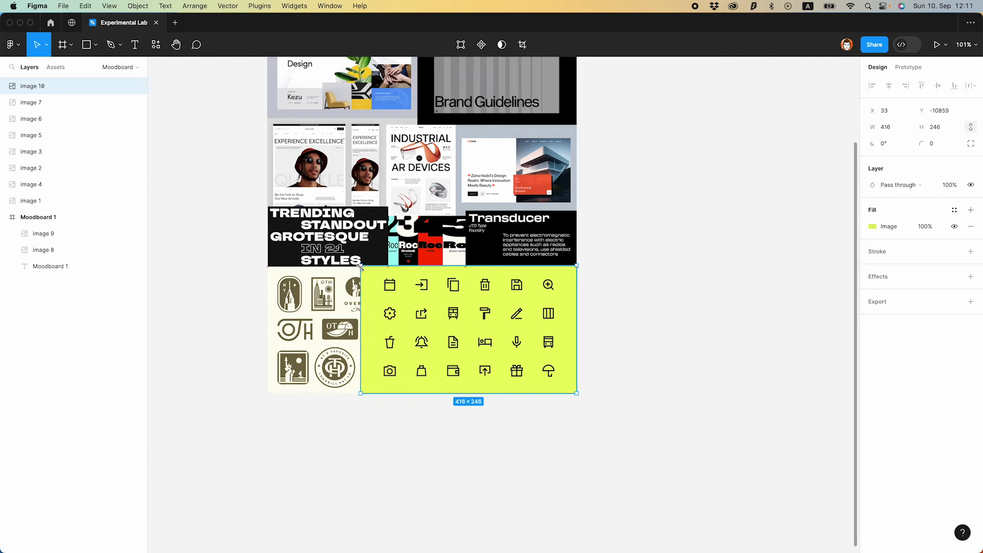
left_click_drag(360, 266, 358, 266)
- Move the loose images into the Moodboard 1 frame and order the icon grid behind all the other images
left_click(32, 201, "shift")
left_click_drag(58, 258, 58, 258)
left_click(76, 135)
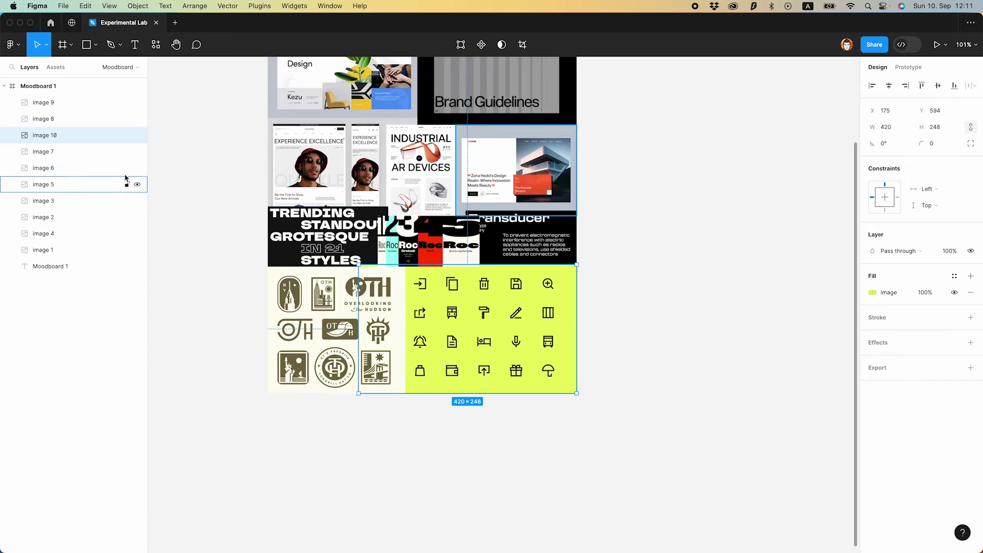
scroll(318, 408, "up", 1)
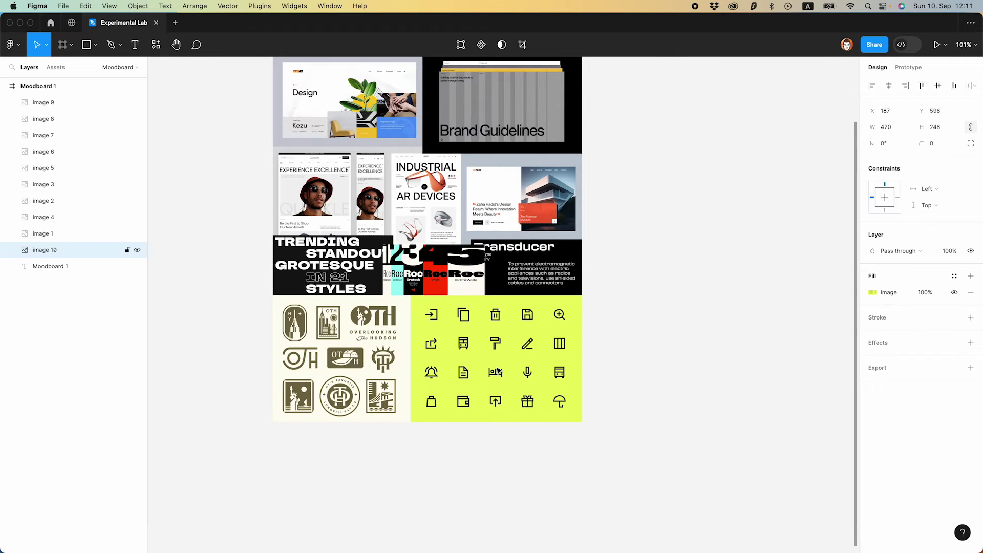
scroll(497, 370, "up", 3)
left_click(620, 320)
scroll(554, 222, "down", 1)
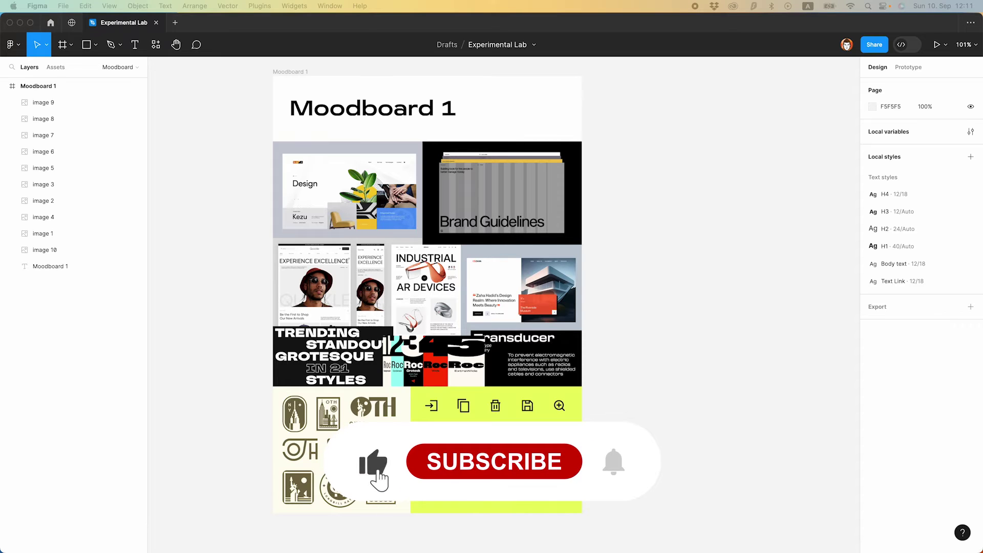
- Duplicate the Moodboard 1 frame beside the original and rename the copy's heading and frame to Moodboard 2
left_click_drag(641, 254, 616, 267)
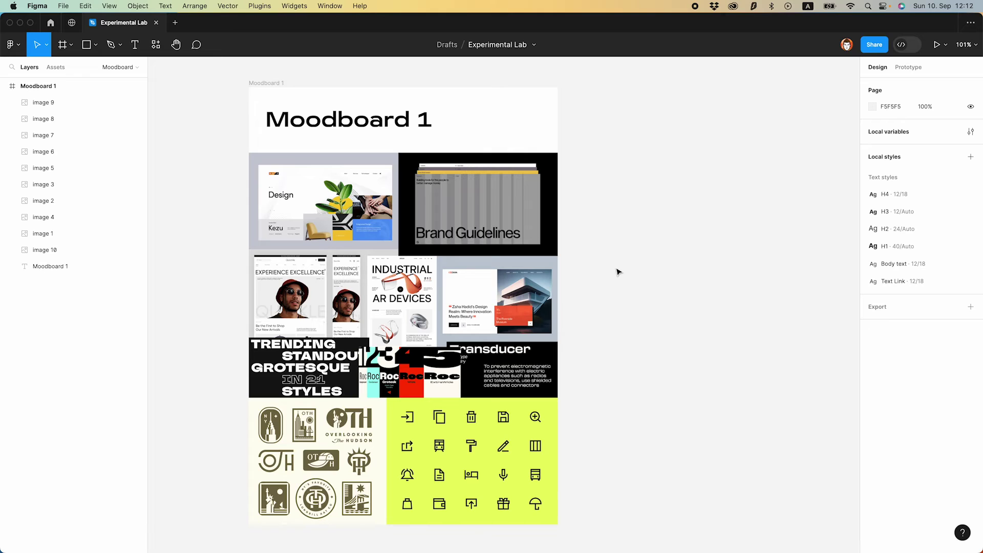
left_click_drag(619, 268, 607, 266)
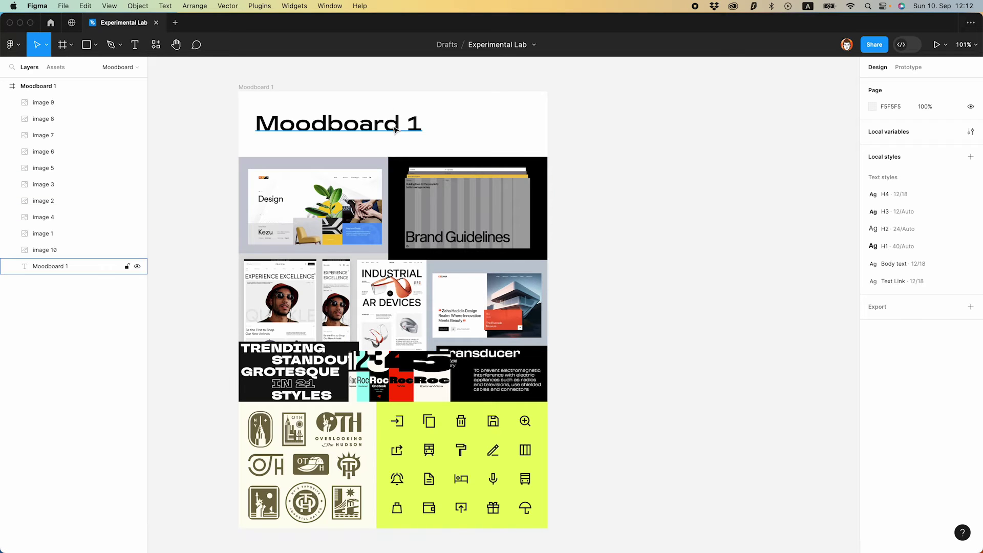
left_click(261, 88)
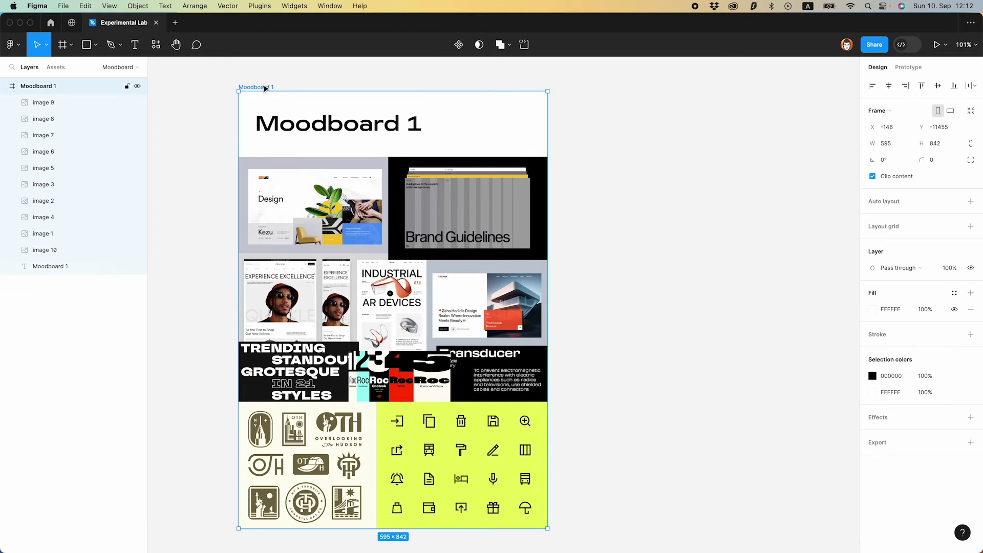
key("ctrl+d")
double_click(677, 133)
left_click(643, 68)
scroll(703, 227, "down", 3)
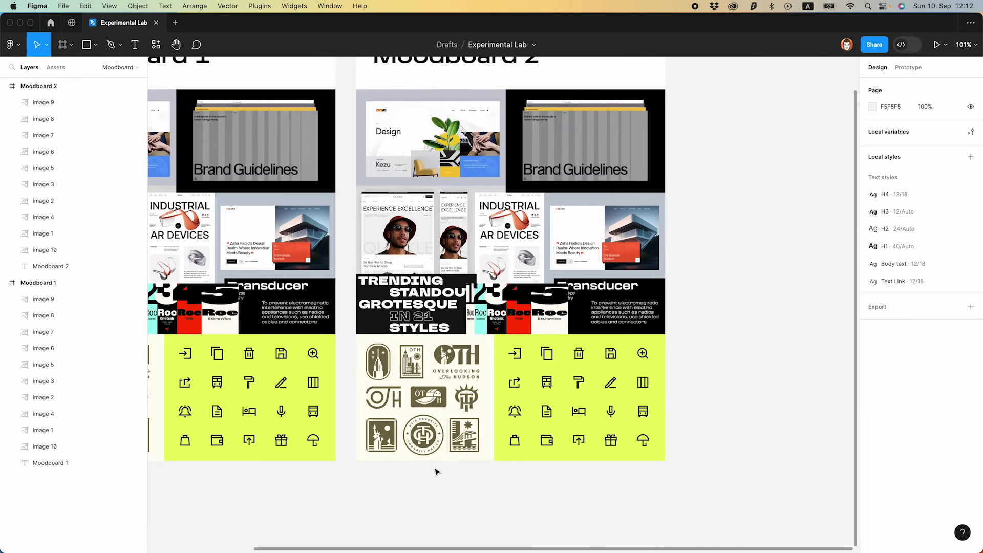
- Switch to the Dribbble web design shots in Chrome and copy the "The Path to Financial Excellence" design
left_click(256, 534)
left_click(195, 34)
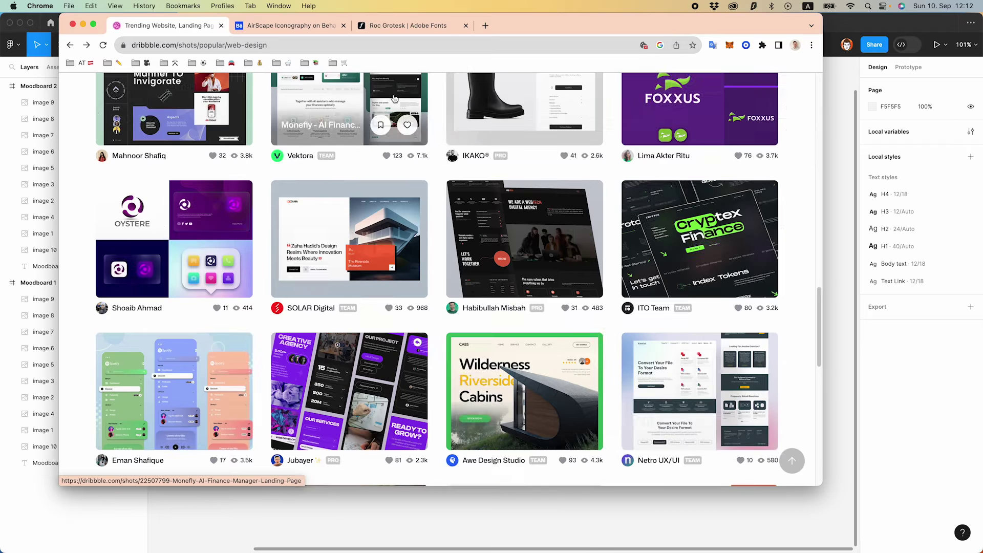
scroll(432, 204, "down", 5)
scroll(432, 204, "down", 4)
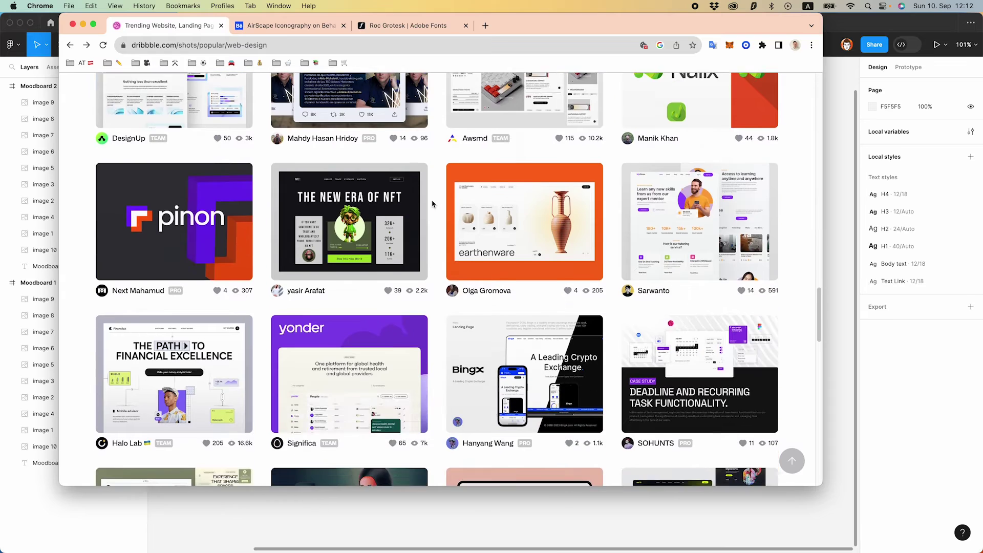
left_click(174, 328)
scroll(348, 328, "down", 3)
- Return to Figma and delete all the images from the Moodboard 2 frame, keeping its heading
left_click(526, 505)
left_click(417, 169)
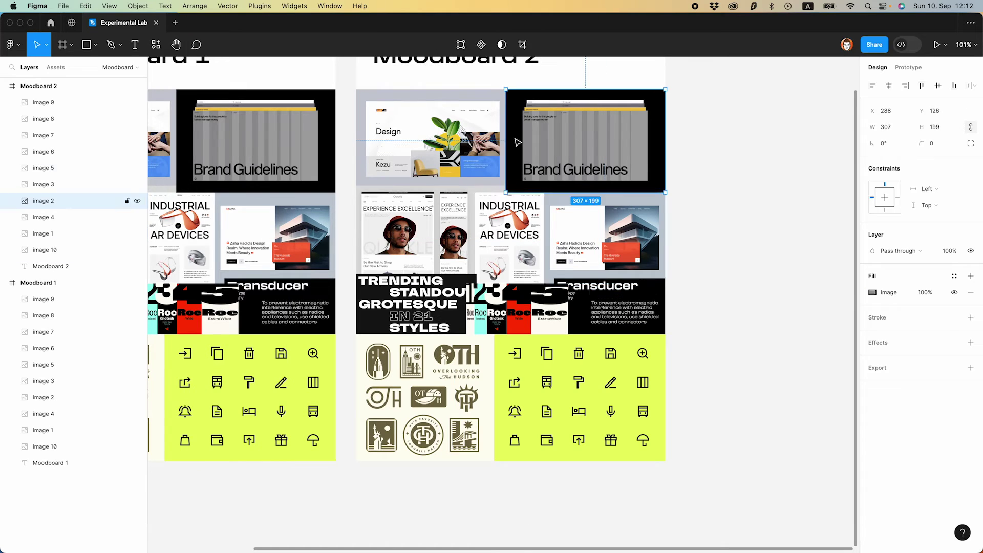
left_click(74, 102, "shift")
key("Delete")
- Paste the financial excellence design into Moodboard 2 and scale it to fit at the left edge beneath the heading
key("shift+1")
key("super+v")
left_click_drag(634, 246, 563, 261)
left_click_drag(544, 297, 515, 255)
left_click(359, 247, "shift")
left_click(508, 227)
scroll(509, 226, "up", 3)
left_click(649, 351)
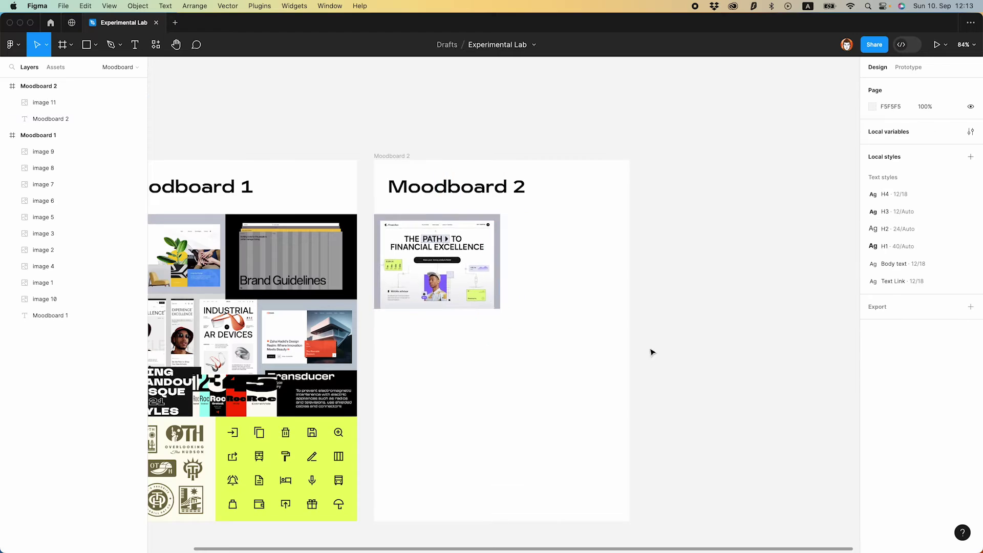
- Go back to the Dribbble shots in Chrome, open the NFT Marketplace Website design and copy its image
key("super+Tab")
key("Escape")
scroll(309, 126, "down", 3)
scroll(309, 126, "down", 2)
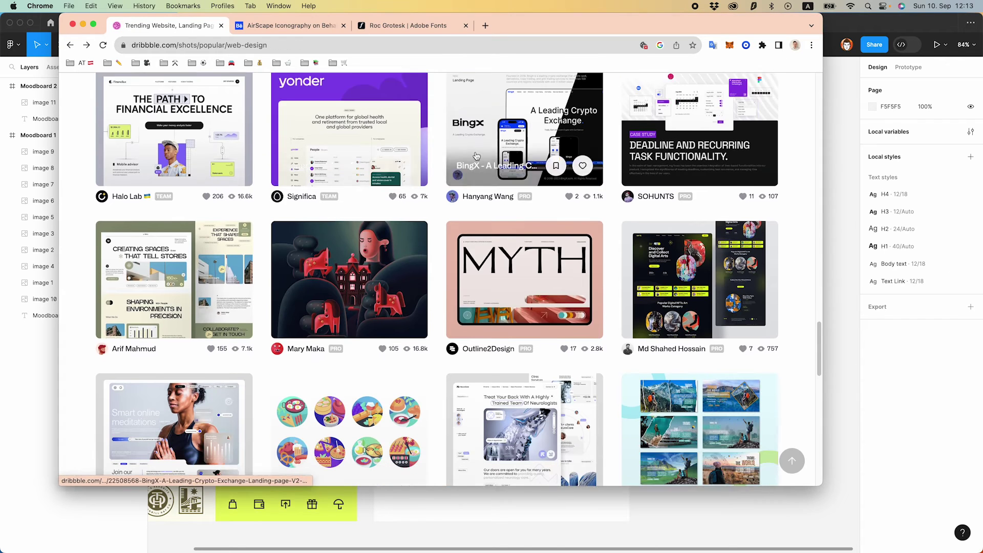
left_click(690, 224)
scroll(390, 325, "down", 3)
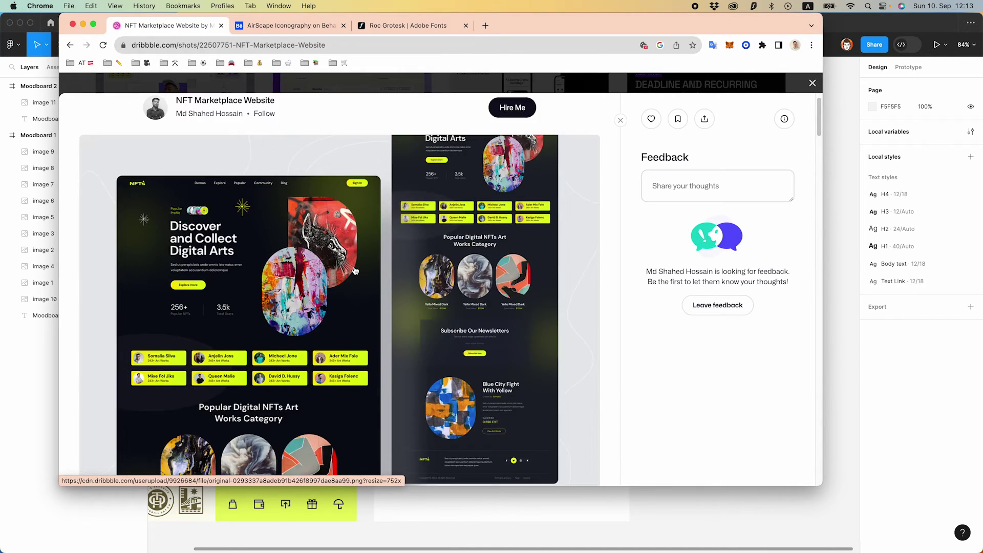
right_click(351, 238)
left_click(379, 354)
- Paste the NFT marketplace design into the Figma file and fit it beside the financial excellence design in Moodboard 2
key("super+Tab")
key("super+v")
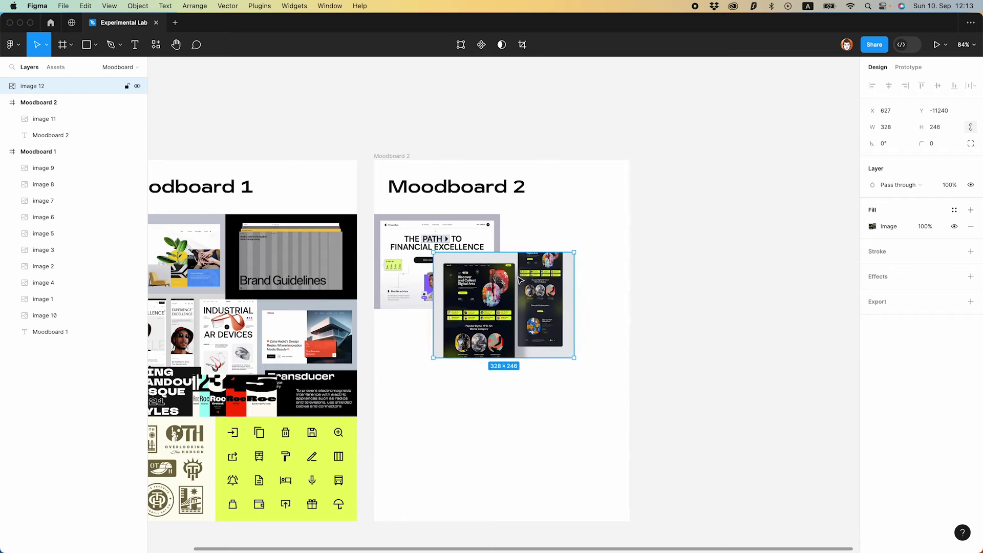
left_click(468, 289, "shift")
key("alt+w")
left_click(532, 271)
mouse_move(489, 320)
left_mouse_down()
mouse_move(500, 311)
mouse_move(487, 315)
left_mouse_up()
scroll(502, 308, "up", 5)
scroll(484, 319, "down", 4)
left_click(455, 429)
left_click_drag(455, 430, 552, 320)
scroll(551, 321, "down", 3)
scroll(690, 292, "up", 2)
- Copy the Personal Blog Home Page design from Dribbble and place it at 232 × 174 in Moodboard 2's second row
key("super+Tab")
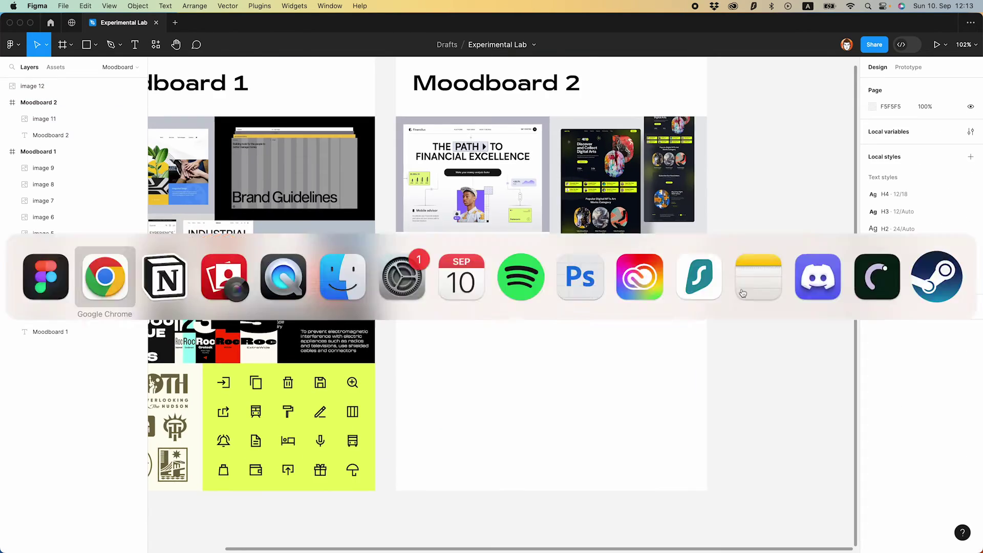
scroll(374, 214, "down", 1)
scroll(373, 214, "down", 6)
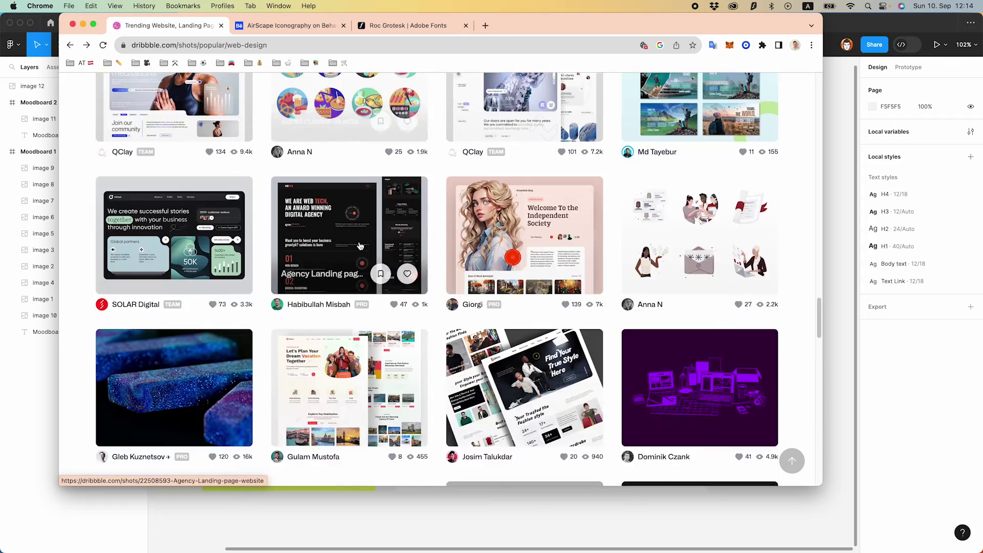
left_click(517, 241)
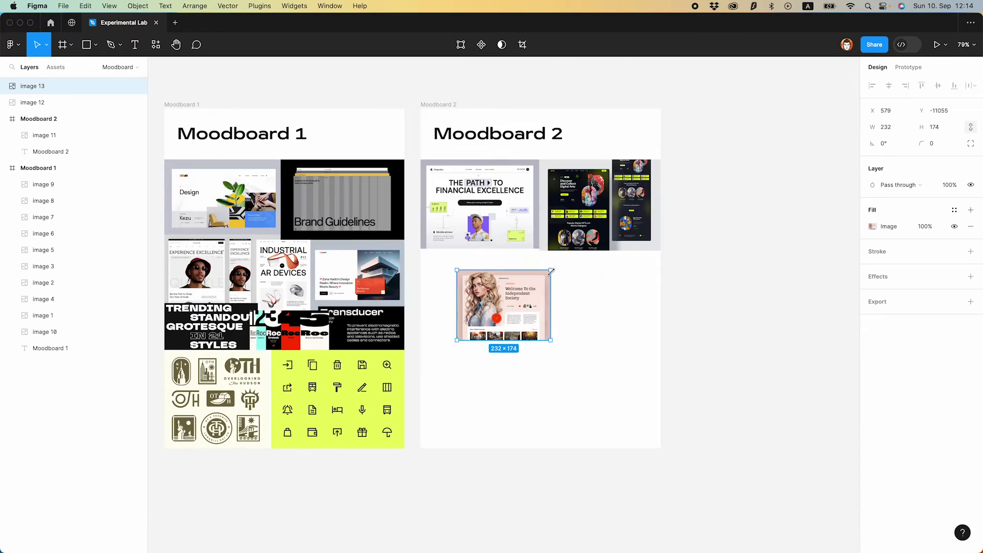
left_click(722, 302)
- Return to the Dribbble shots in Chrome, open the Koko bakery landing page design and copy its image
key("super+Tab")
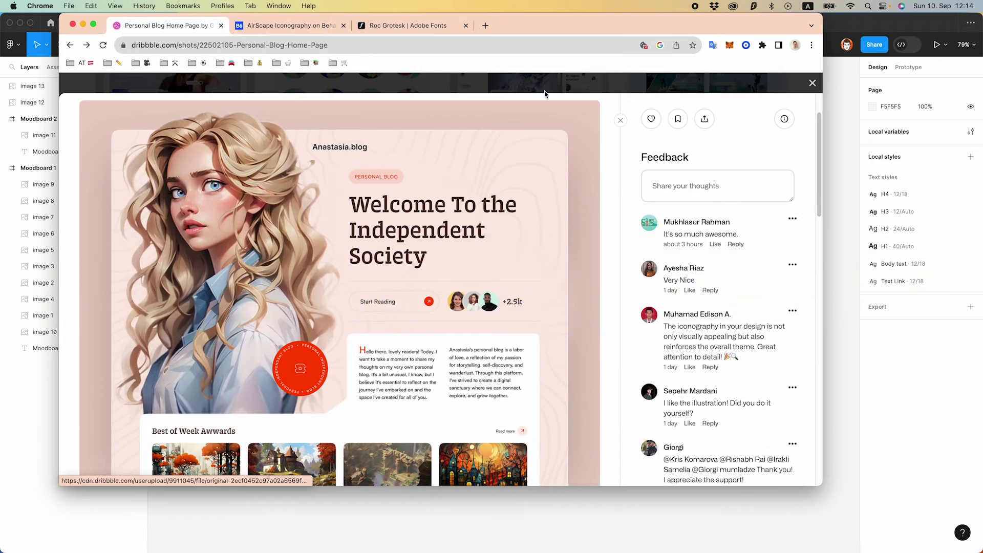
left_click(70, 45)
scroll(423, 175, "down", 4)
scroll(423, 175, "down", 6)
left_click(415, 179)
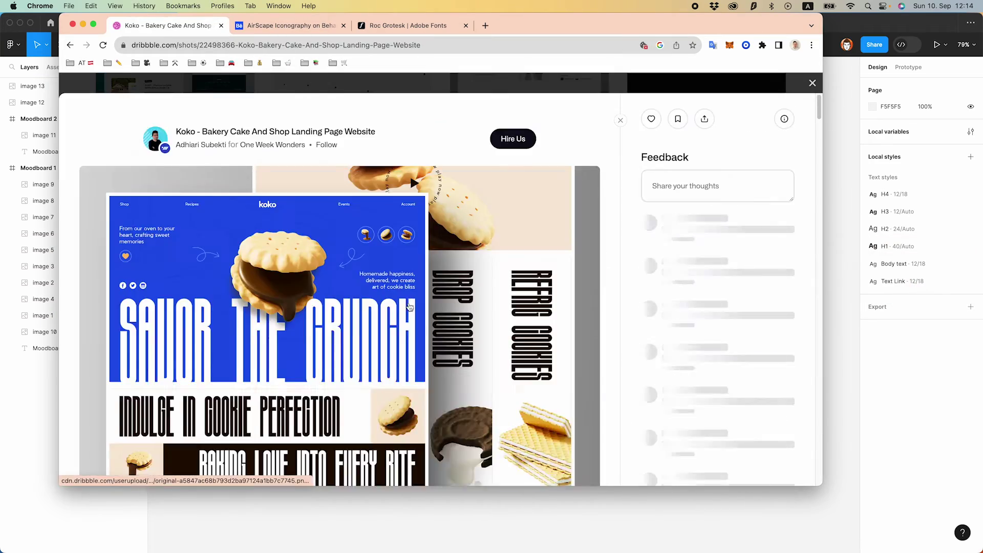
- Paste the Koko bakery design into the Figma file and place it at 233 × 174 beside the personal blog design
key("super+Tab")
key("super+v")
left_click_drag(807, 79, 528, 285)
scroll(516, 290, "up", 5)
left_click_drag(495, 320, 506, 296)
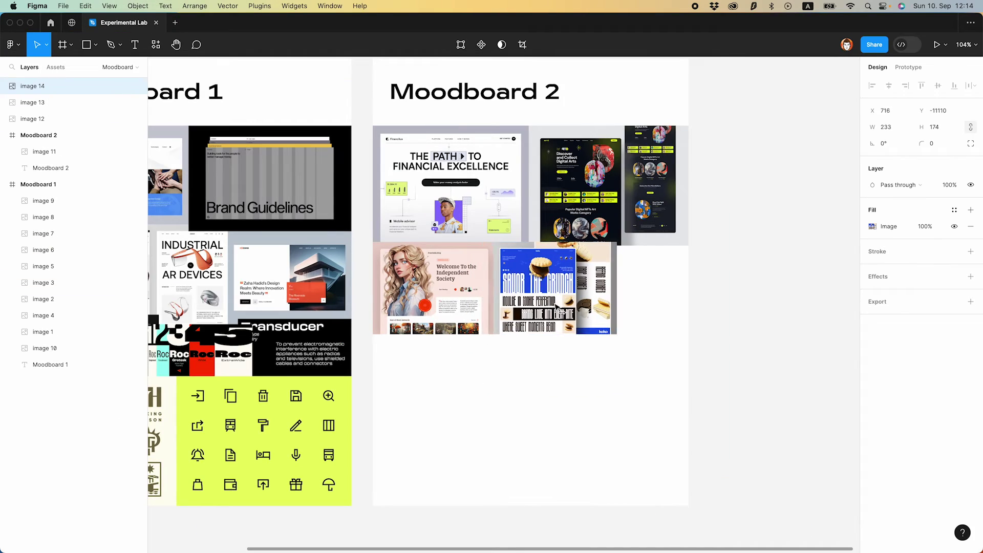
- Return to the Dribbble shots in Chrome, open the ArtVibe creative agency landing page design and copy its image
key("super+Tab")
key("Escape")
scroll(439, 304, "down", 10)
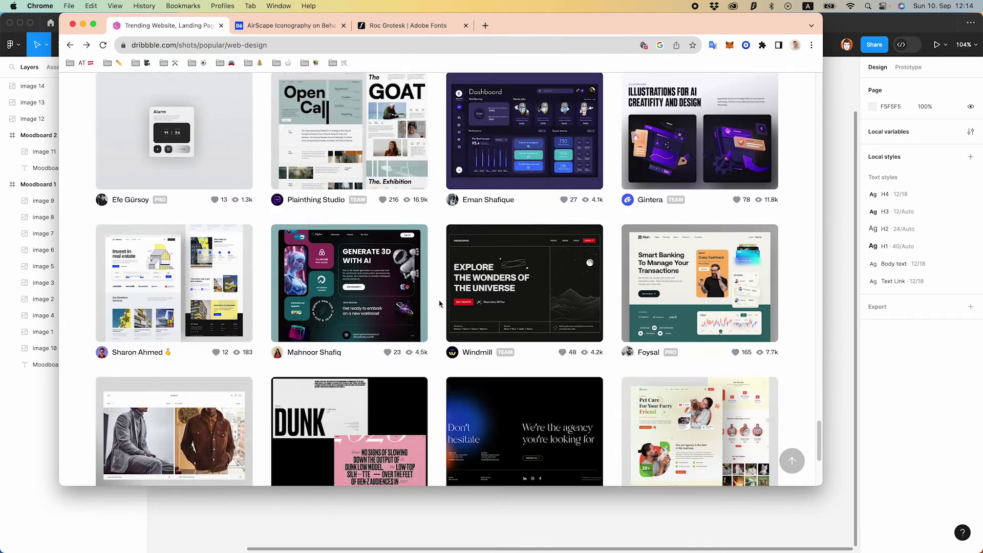
scroll(439, 304, "down", 12)
scroll(436, 342, "down", 9)
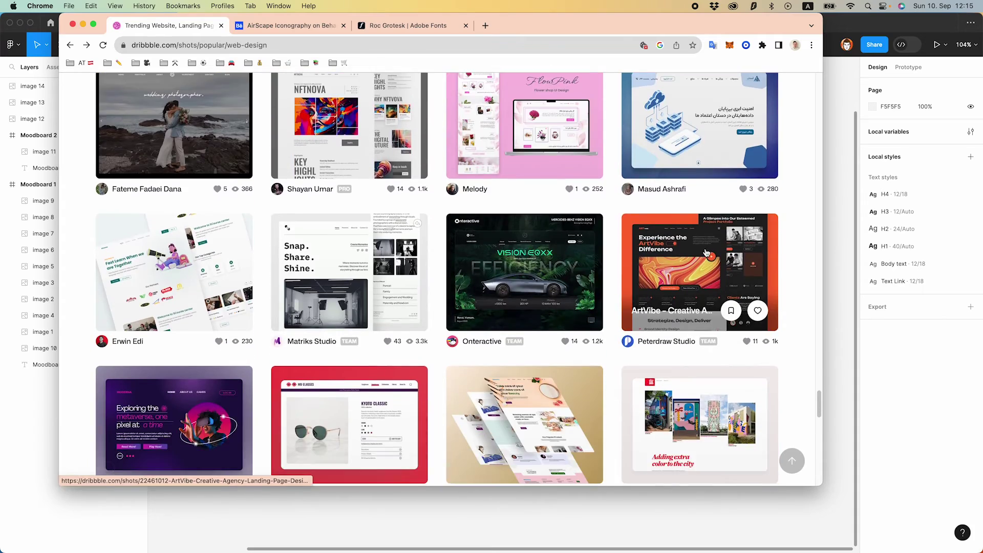
left_click(707, 253)
right_click(384, 251)
left_click(417, 358)
- Paste the ArtVibe design into the Figma file, place it at 238 × 179 beside the Koko design and put the NFT design's layer beneath it
key("super+Tab")
key("super+v")
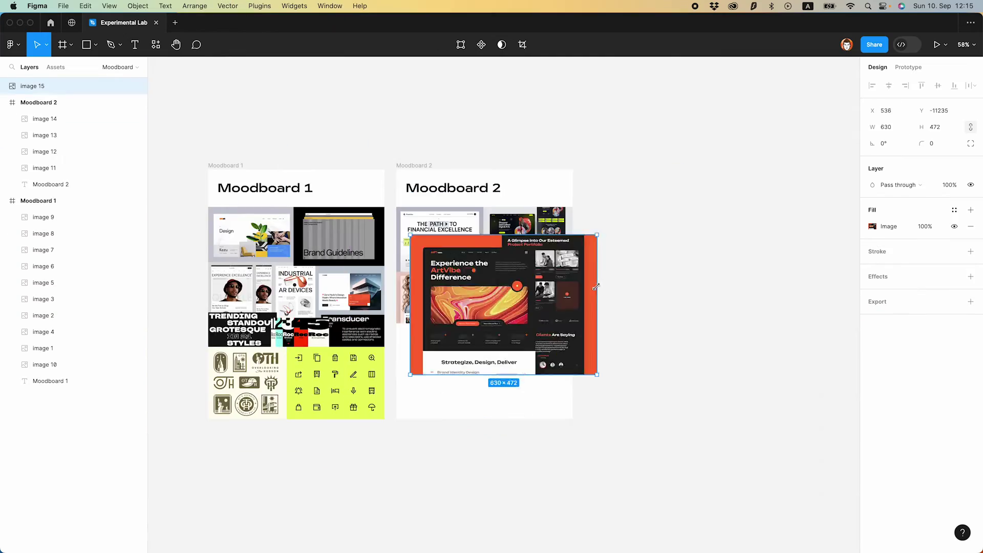
left_click_drag(596, 287, 567, 300)
scroll(552, 316, "up", 5)
left_click_drag(589, 191, 530, 247)
left_click_drag(532, 288, 609, 302)
scroll(510, 297, "up", 3)
left_click(482, 286, "shift")
left_click(954, 86)
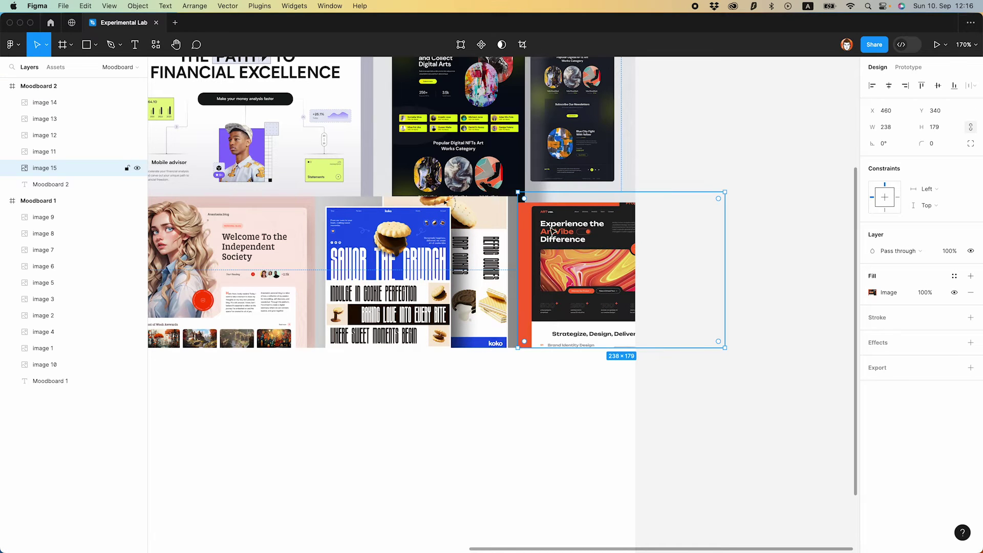
left_click_drag(79, 136, 80, 174)
left_click(545, 408)
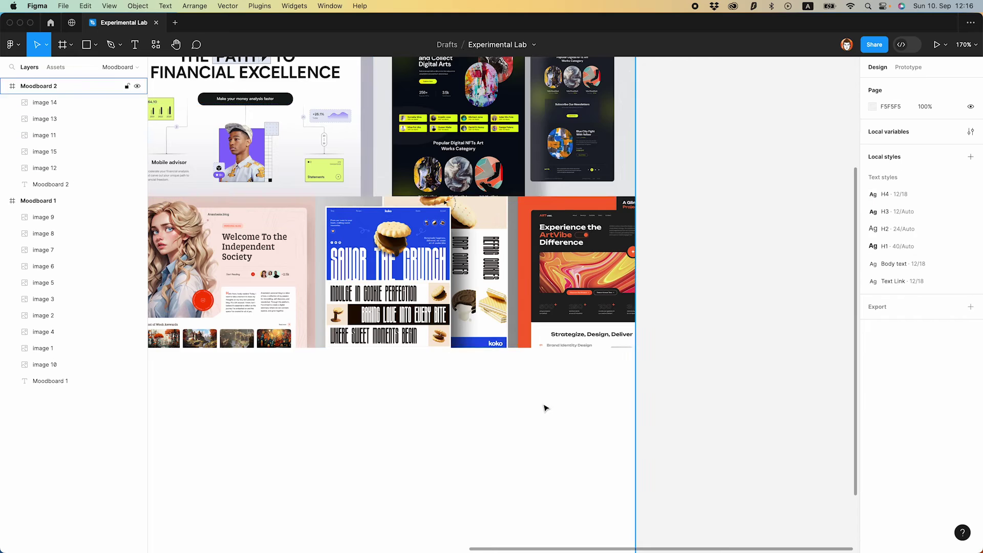
- Switch to Adobe Fonts in Chrome, browse all fonts, open the Specter family and copy its Queen Elizabeth specimen image
scroll(750, 419, "down", 5)
left_click(279, 538)
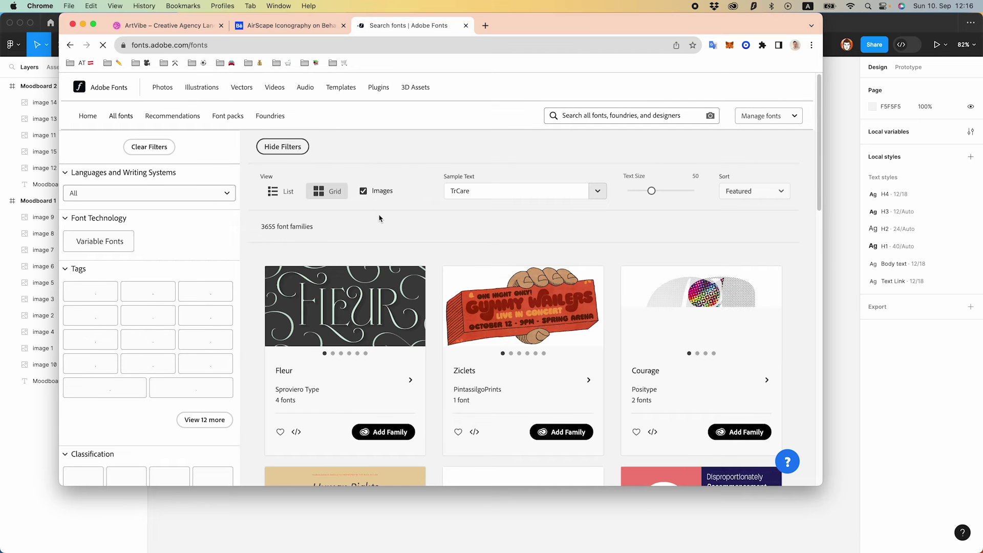
scroll(379, 219, "down", 6)
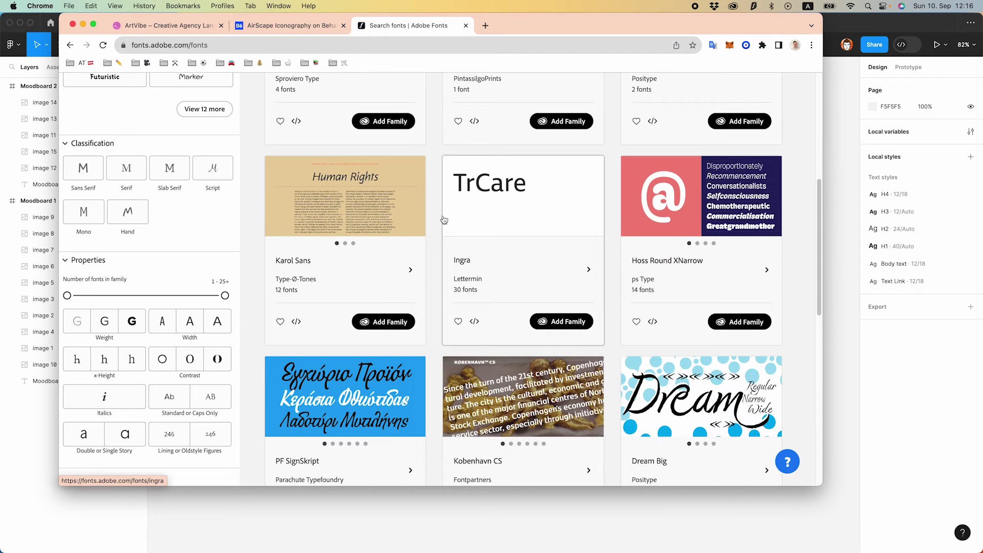
scroll(444, 220, "down", 6)
left_click(458, 231)
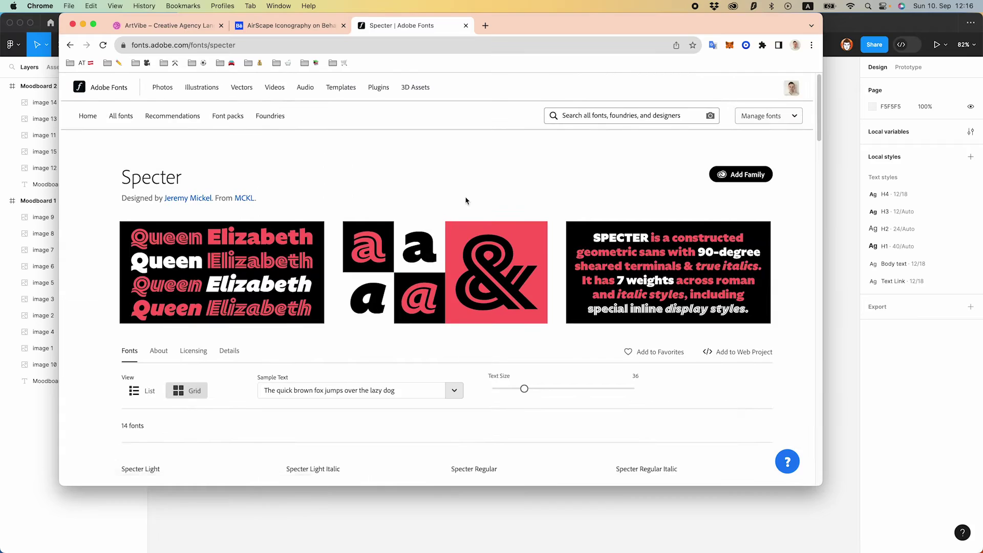
right_click(240, 307)
left_click(266, 338)
- Paste the Specter specimen into the Figma file and fit it at 268 × 134 beneath the personal blog design in Moodboard 2
key("super+Tab")
scroll(500, 406, "down", 2)
key("super+v")
left_click_drag(840, 143, 578, 273)
scroll(549, 281, "up", 5)
left_click_drag(551, 284, 507, 314)
scroll(608, 364, "down", 3)
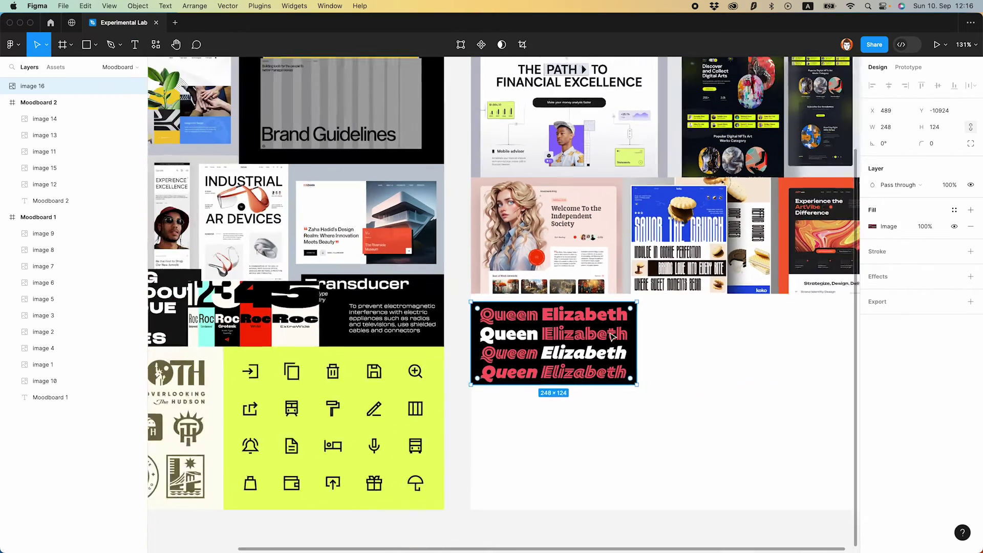
left_click_drag(637, 386, 650, 391)
scroll(633, 339, "up", 6)
left_click_drag(633, 338, 633, 333)
scroll(633, 333, "down", 3)
- Return to the Adobe Fonts list in Chrome, open the Kristal family and copy its specimen with the flower, green and brown panels
key("super+Tab")
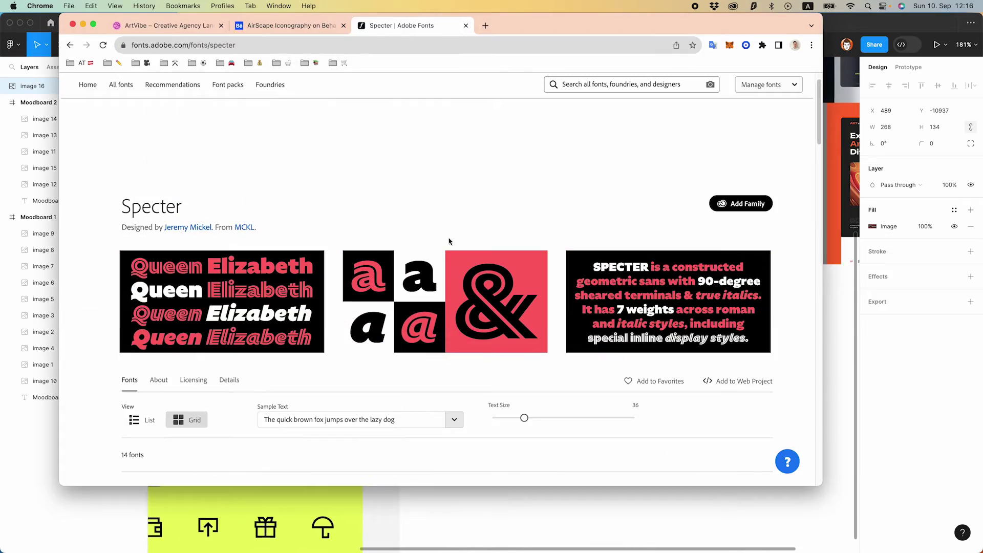
left_click(71, 46)
scroll(608, 423, "up", 1)
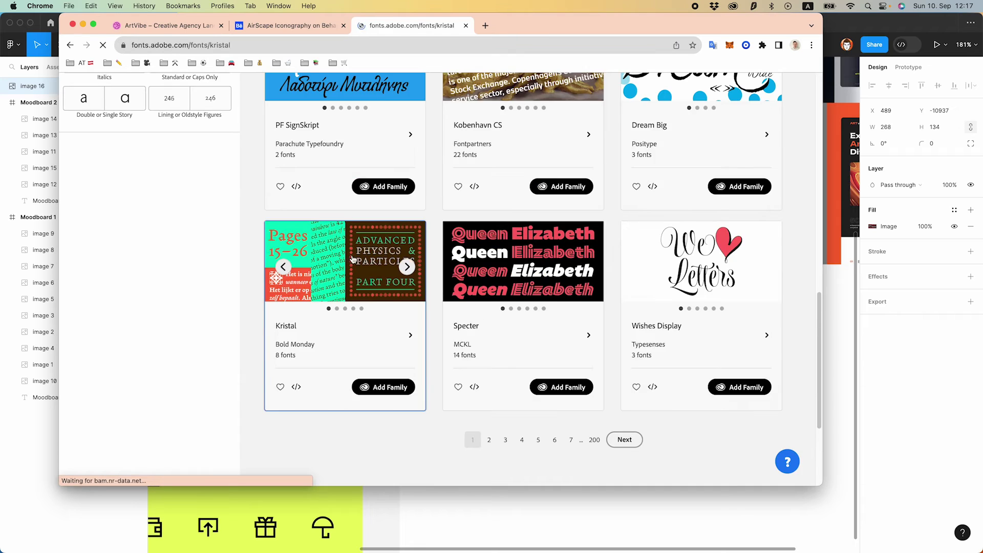
scroll(546, 264, "down", 1)
- Paste the Kristal specimen into Moodboard 2 and fit it at a height of 160 beside the Specter specimen
key("super+Tab")
scroll(555, 367, "right", 4)
left_click(555, 367)
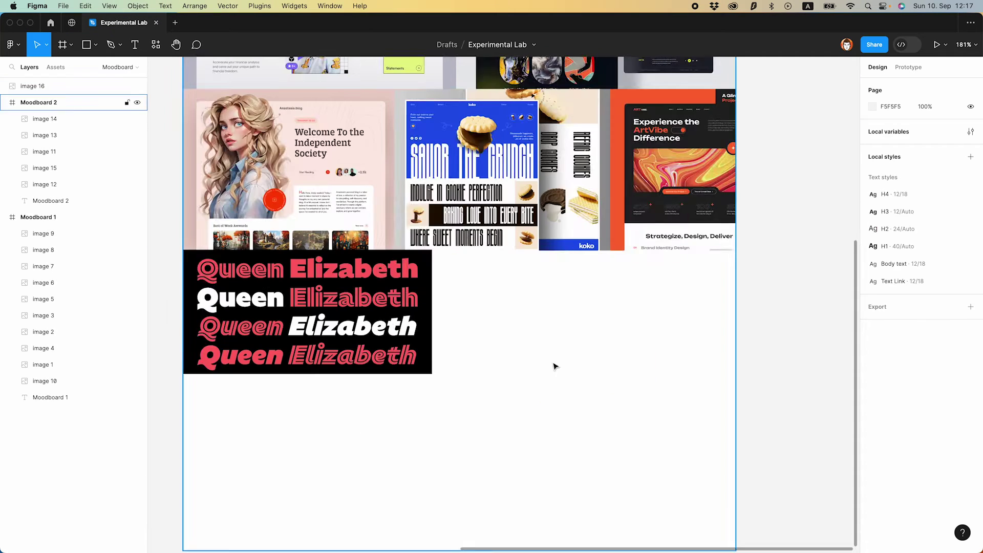
key("super+v")
scroll(528, 284, "down", 8)
left_click_drag(751, 174, 545, 292)
scroll(540, 289, "up", 5)
left_click_drag(671, 237, 584, 286)
scroll(523, 300, "up", 5)
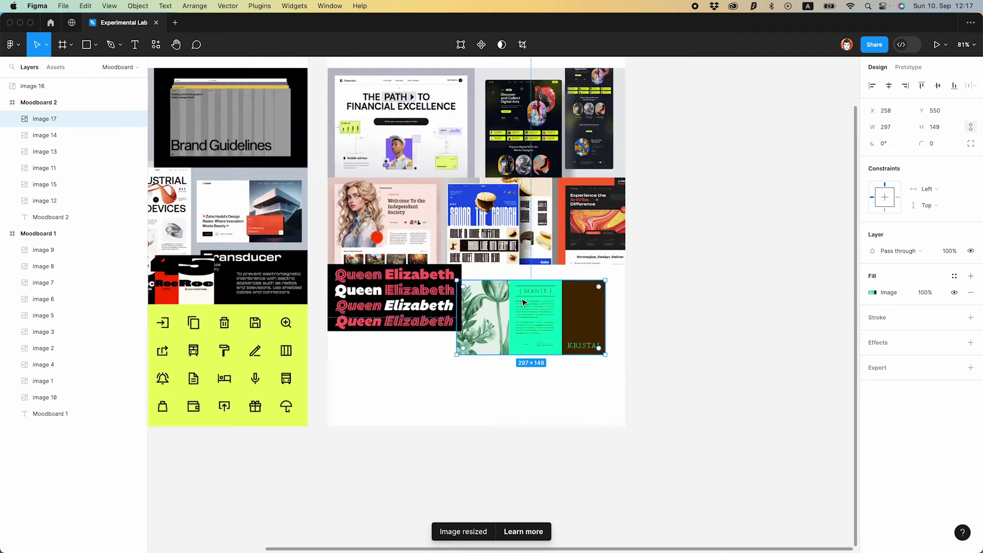
left_click_drag(523, 302, 525, 288)
left_click_drag(665, 364, 667, 373)
left_click_drag(709, 389, 390, 313)
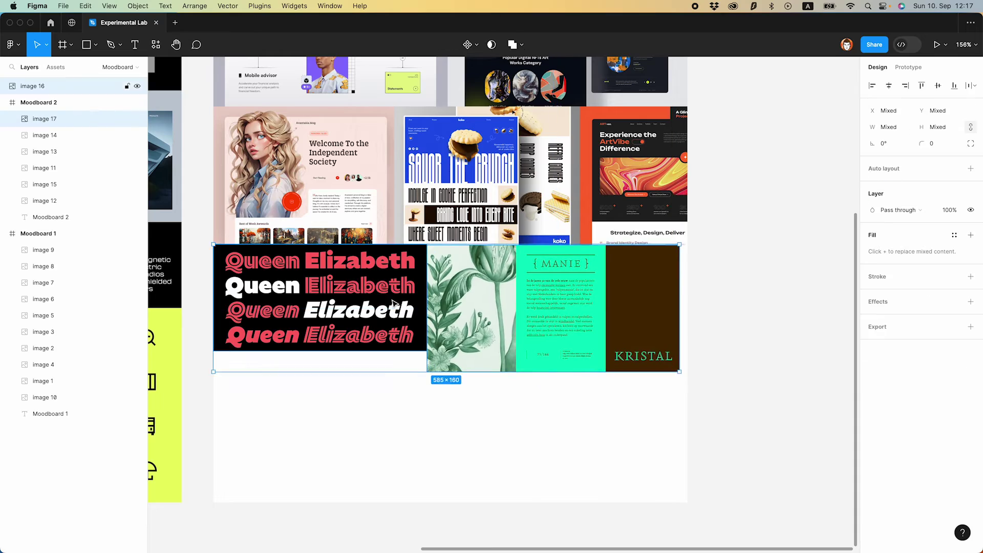
left_click(735, 237)
scroll(735, 237, "down", 3)
scroll(736, 237, "down", 4)
- Switch to Behance in Chrome, close the AirScape project, open the Prime Video icons project from the icons results and copy its blue icon artwork
left_click(266, 530)
left_click(287, 25)
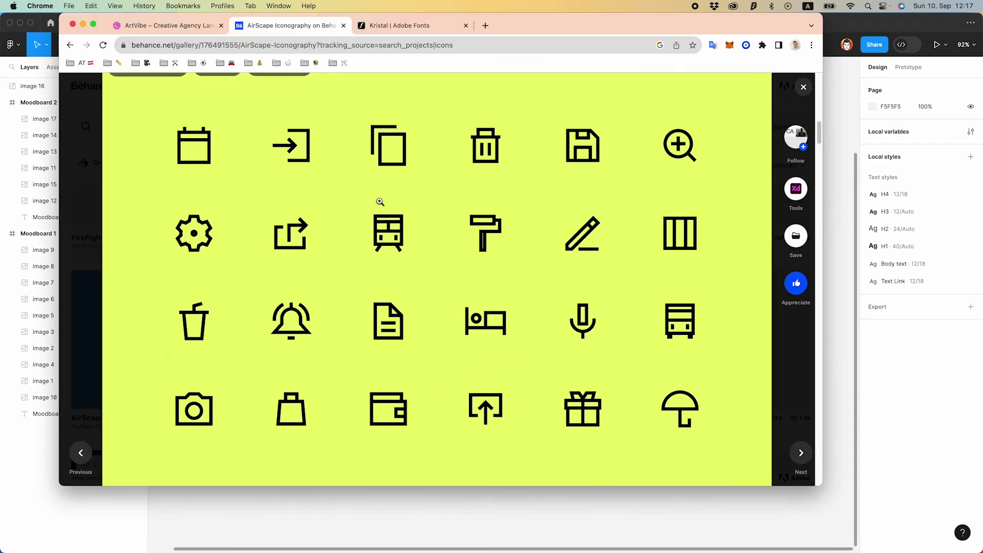
key("Escape")
scroll(542, 281, "down", 7)
scroll(542, 281, "down", 15)
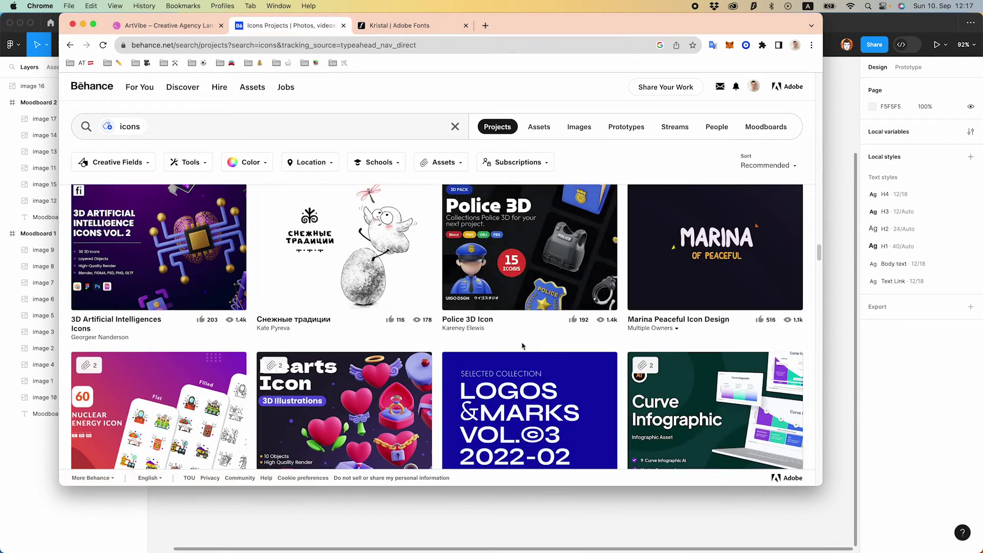
scroll(447, 320, "up", 1)
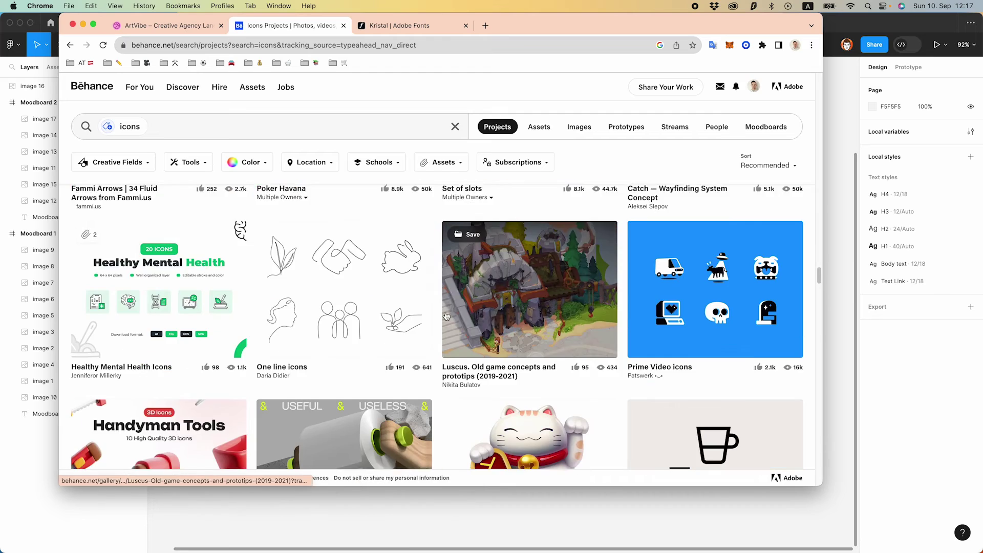
left_click(687, 233)
scroll(468, 286, "down", 5)
scroll(751, 466, "down", 2)
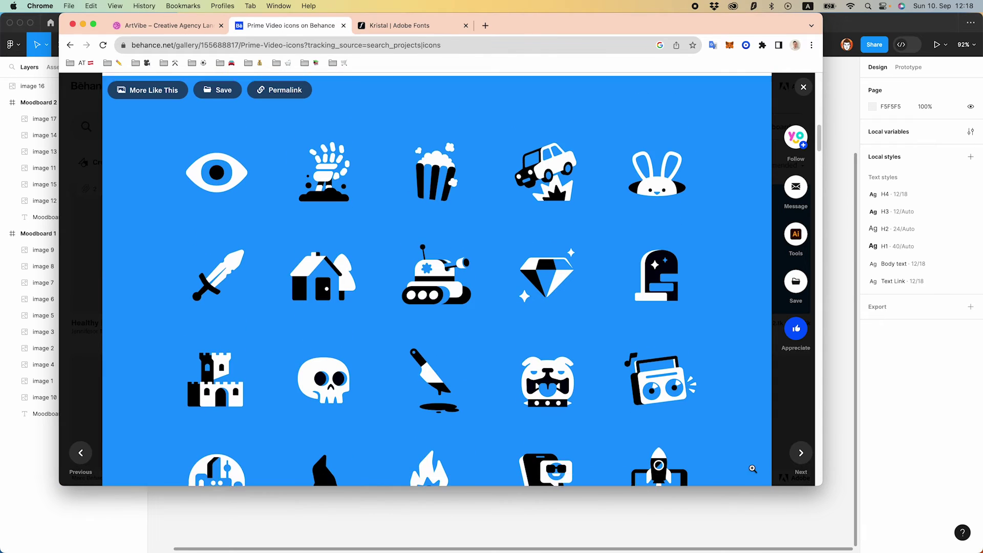
- Paste the Prime Video icons into Moodboard 2 at 330 × 174 below the Kristal specimen and send them behind it
left_click(727, 516)
key("super+v")
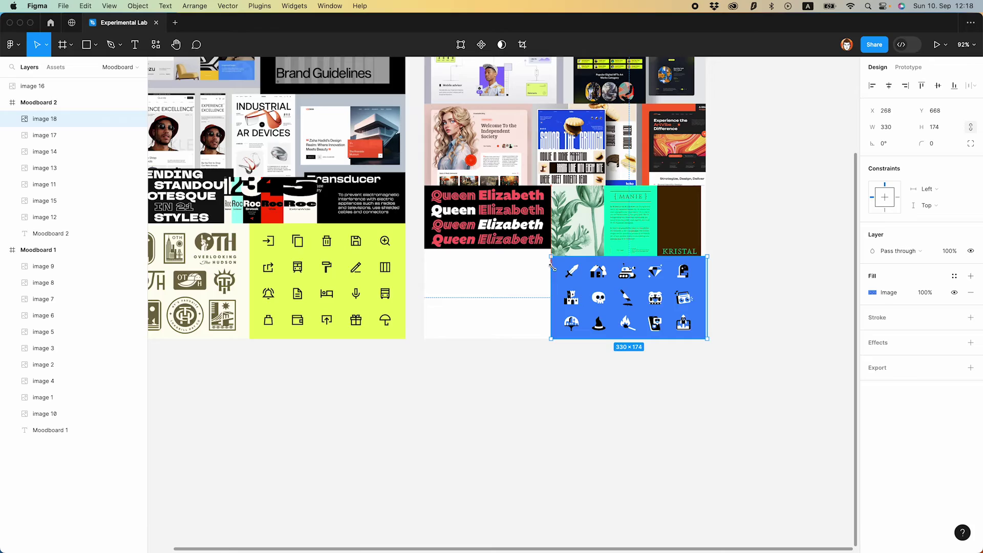
scroll(614, 266, "up", 5)
left_click(751, 255)
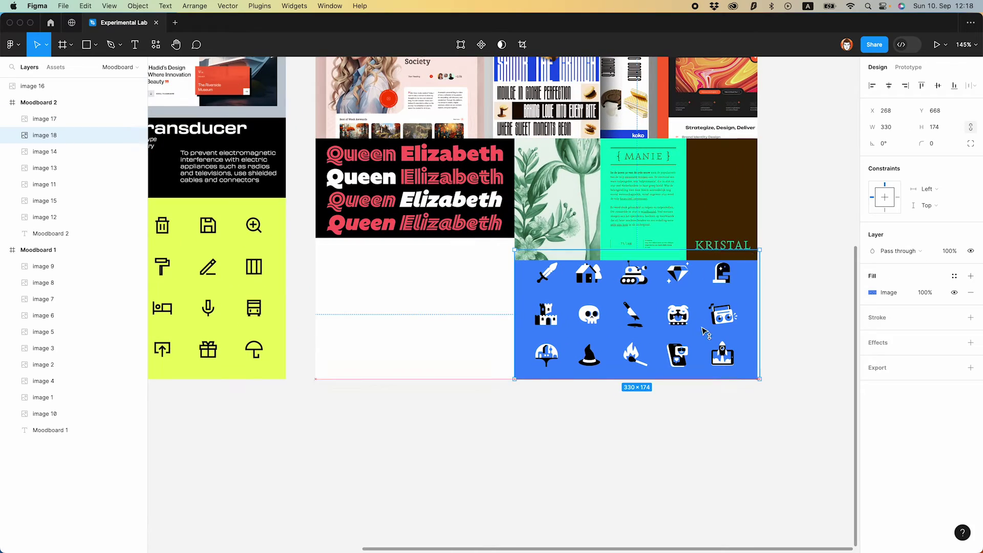
left_click(654, 421)
scroll(637, 448, "down", 3)
- Return to the Behance icons results in Chrome, open the Microsoft SharePoint project and copy its orange, green and purple spheres image
key("super+Tab")
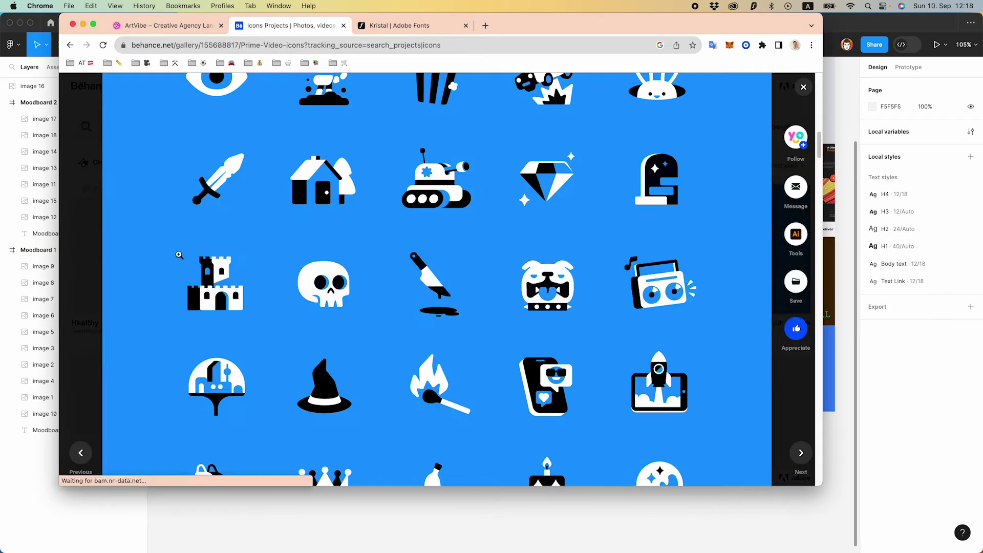
left_click(77, 249)
scroll(410, 292, "down", 15)
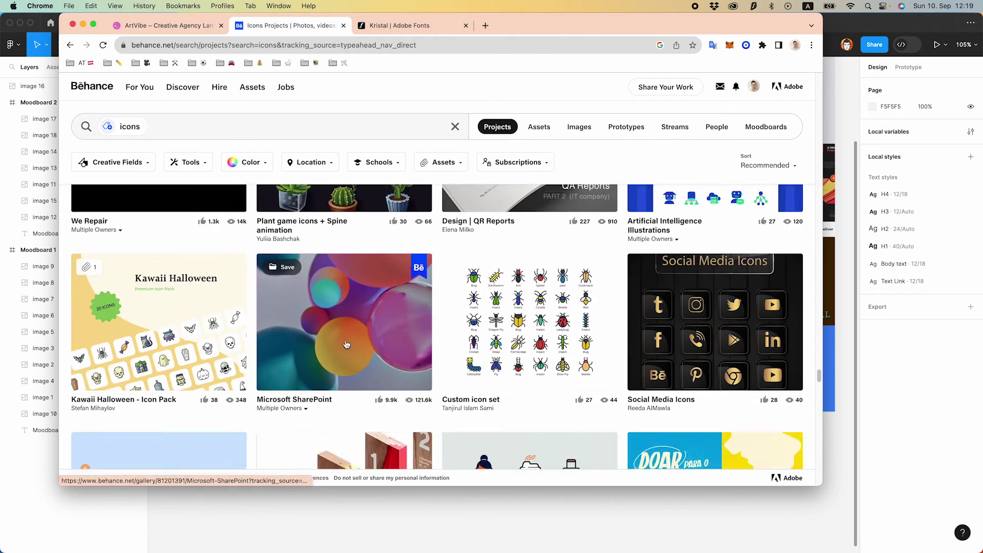
left_click(346, 345)
scroll(461, 241, "down", 10)
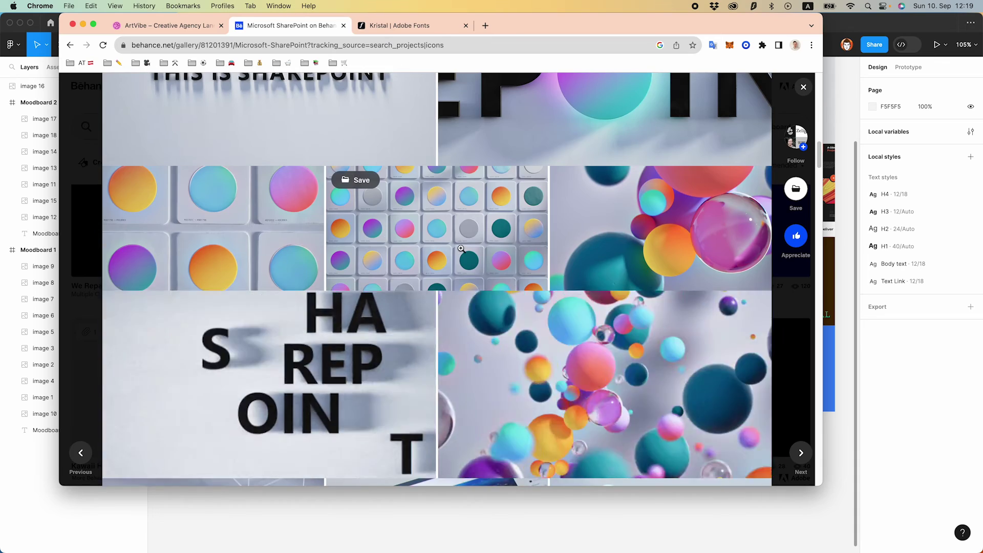
scroll(461, 248, "down", 20)
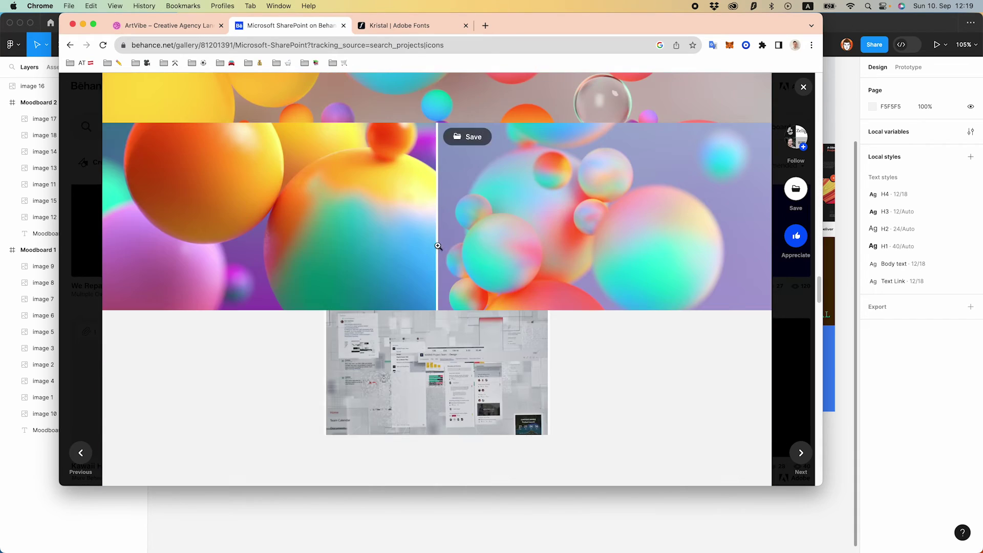
left_click(389, 252)
- Paste the spheres image into Moodboard 2, fit it at 344 × 193 below the Specter specimen and move its layer beneath the other images
key("super+Tab")
key("super+v")
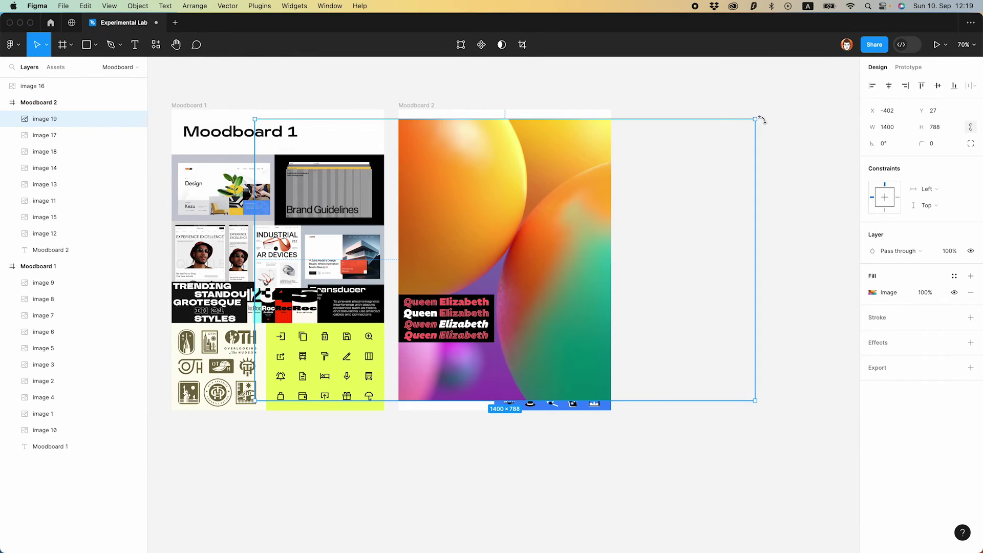
left_click_drag(756, 119, 537, 237)
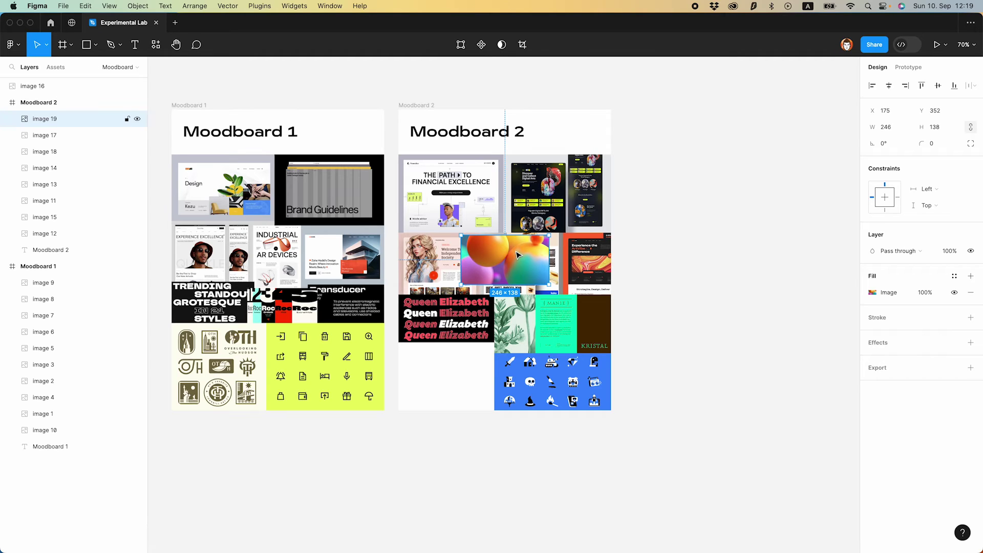
left_click_drag(484, 318, 521, 341)
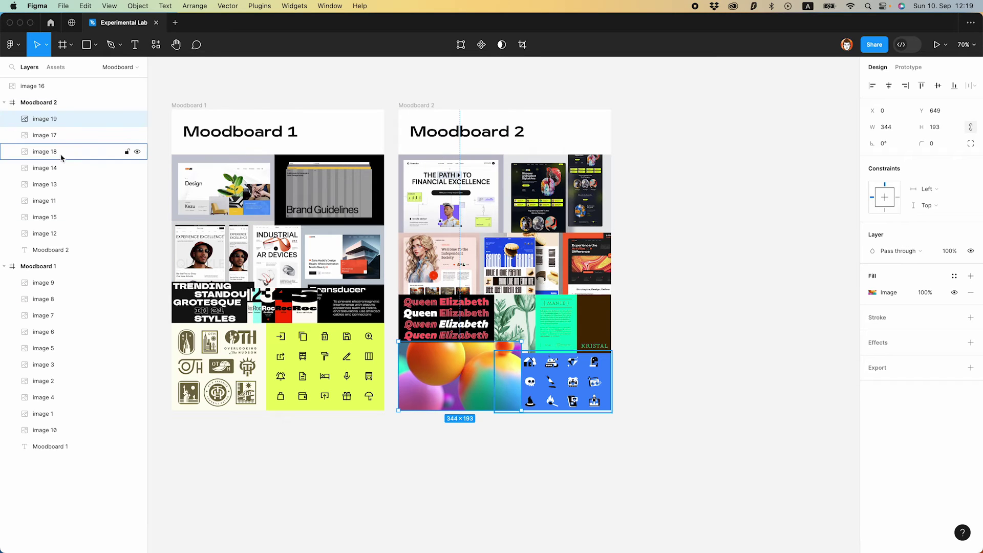
left_click_drag(49, 123, 55, 236)
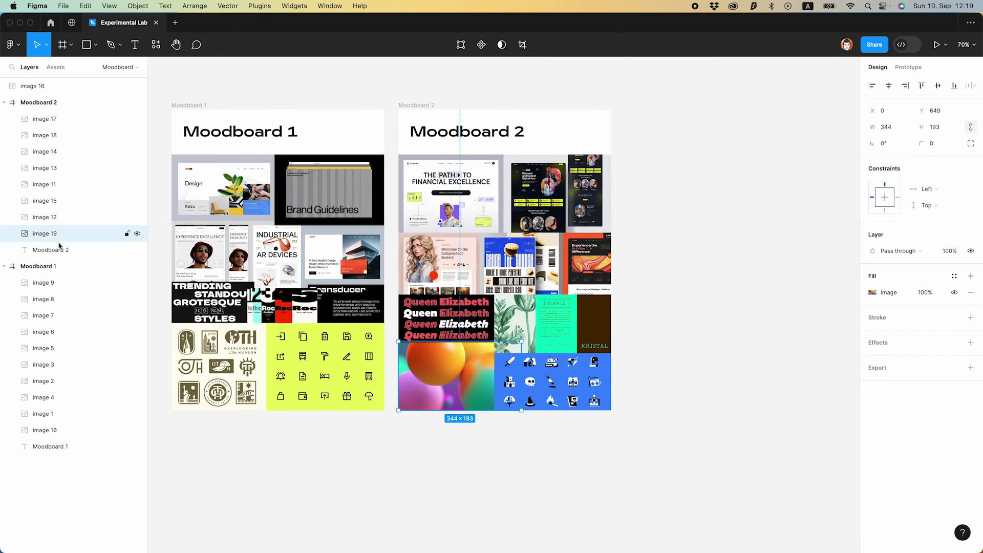
left_click(403, 480)
- Draw a 100 × 20 rectangle in the upper-left corner of the Moodboard 1 frame
scroll(380, 134, "up", 2)
scroll(395, 129, "left", 3)
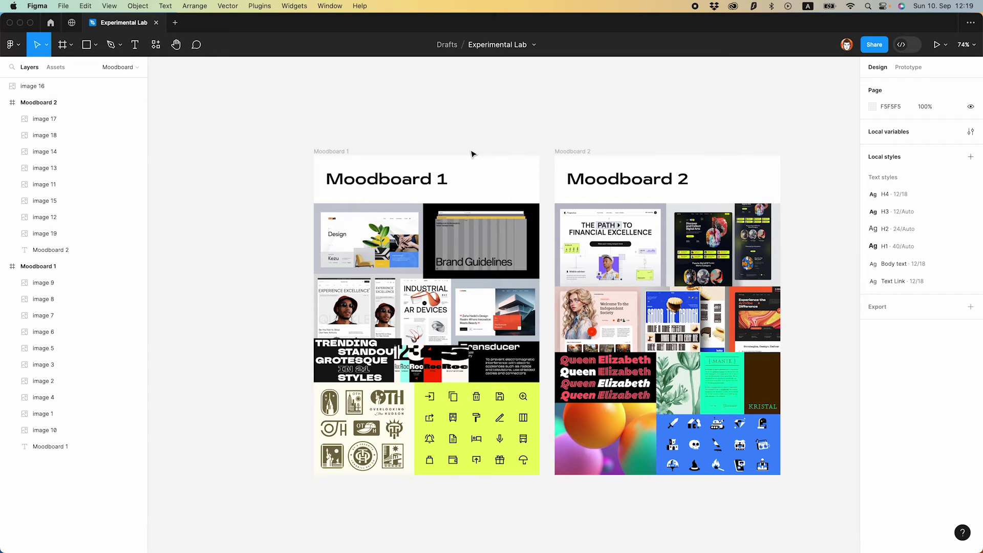
scroll(343, 194, "up", 5)
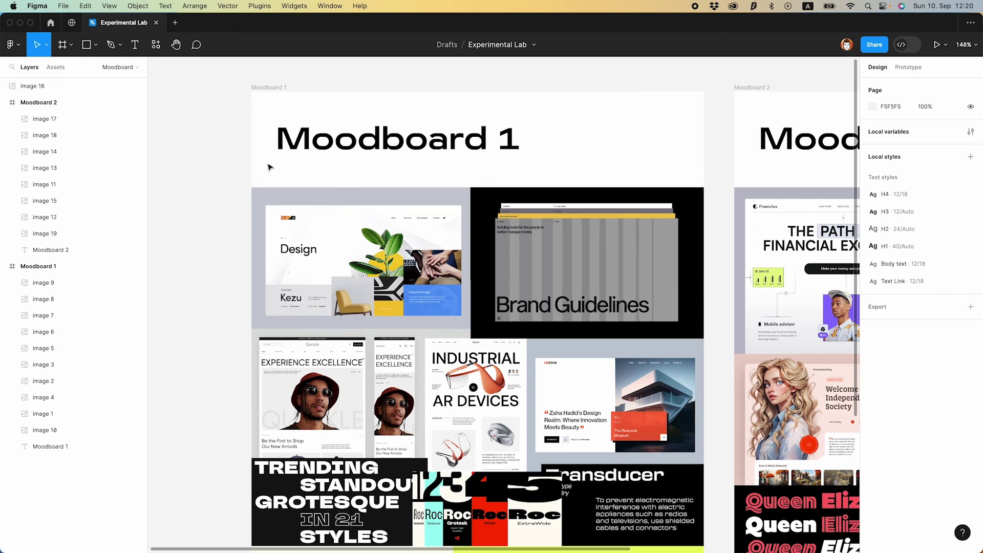
scroll(336, 128, "up", 3)
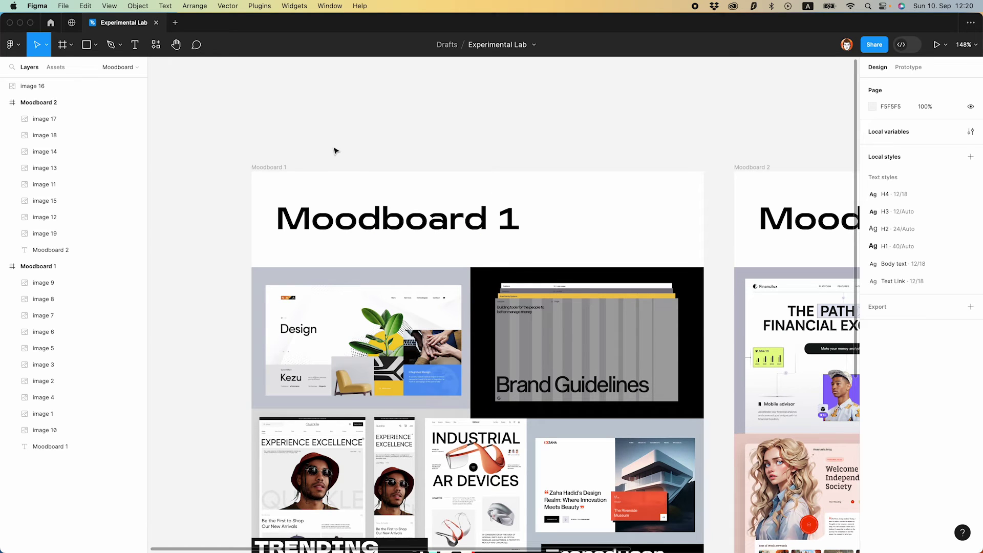
key("r")
left_click_drag(252, 173, 333, 188)
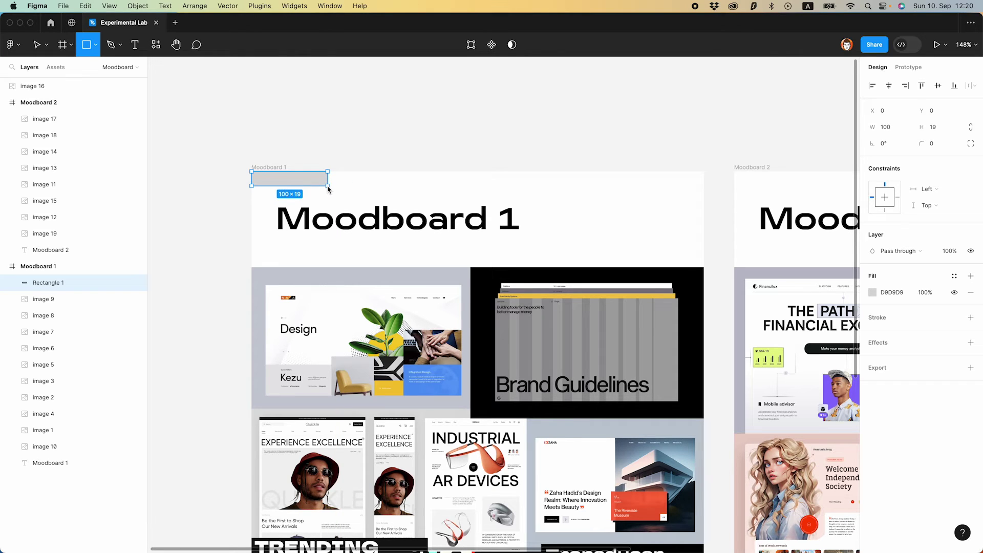
key("Escape")
left_click(309, 183)
- Fill the rectangle with the light grey sampled from the Kezu design
scroll(309, 183, "down", 3)
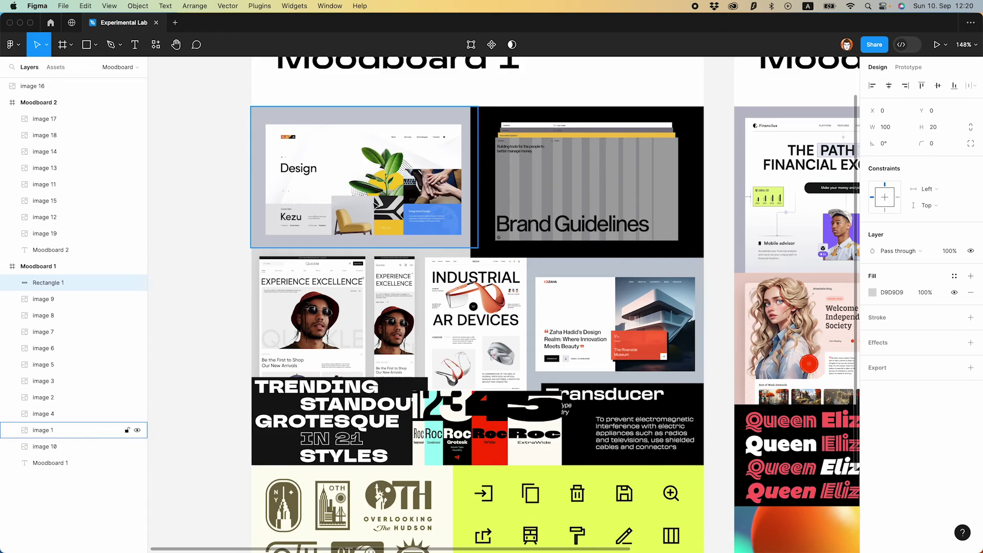
scroll(309, 184, "up", 3)
key("i")
left_click(312, 365)
key("Escape")
- Duplicate the grey swatch directly beside the original and fill the copy with black sampled from the brand guidelines design
left_click_drag(276, 175, 431, 172, "alt")
key("i")
left_click(511, 378)
key("Escape")
- Fill the third swatch in Moodboard 1's colour strip with sampled yellow F5C32E
scroll(452, 220, "down", 3)
key("i")
left_click(512, 206)
key("Escape")
- Duplicate the yellow swatch to X 300 beside the original and fill the copy with sampled olive 766B46
scroll(432, 224, "up", 4)
left_click_drag(433, 226, 508, 226)
scroll(505, 220, "down", 5)
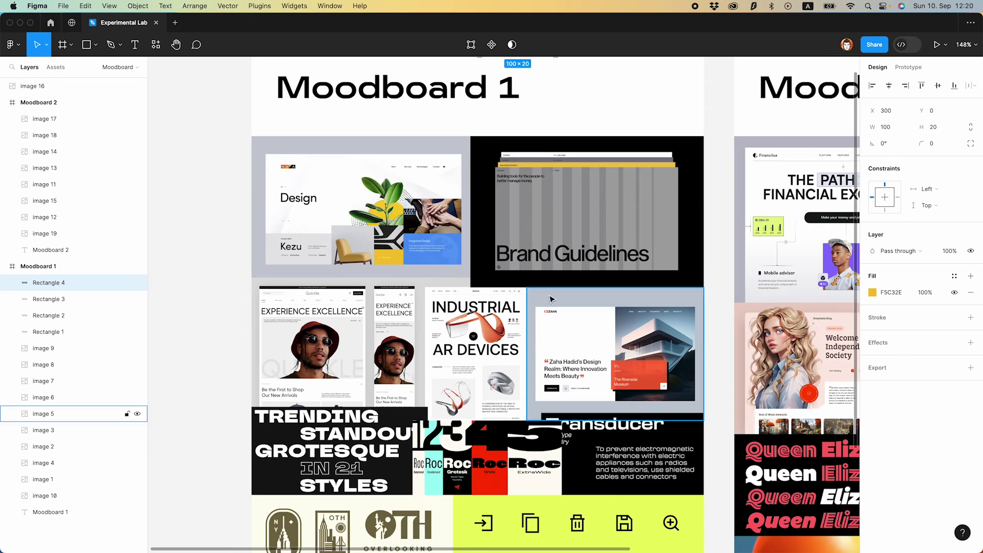
key("i")
left_click(812, 105)
key("Escape")
- Duplicate the olive swatch to X 400 beside the original and fill the copy with green 9EC066 sampled from the Kezu design's plant
scroll(468, 178, "up", 5)
scroll(468, 178, "down", 2)
scroll(467, 178, "right", 3)
left_click_drag(443, 175, 519, 175)
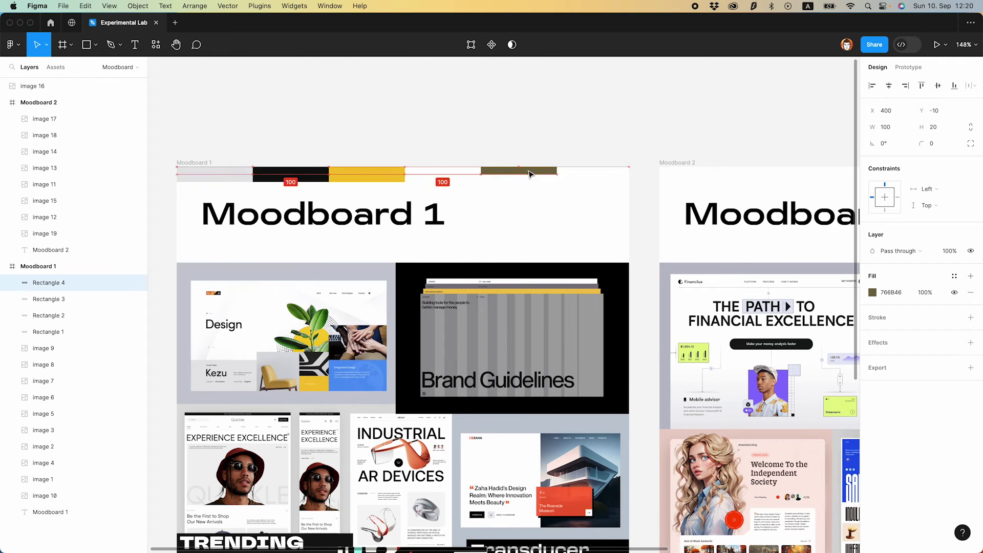
scroll(501, 246, "down", 3)
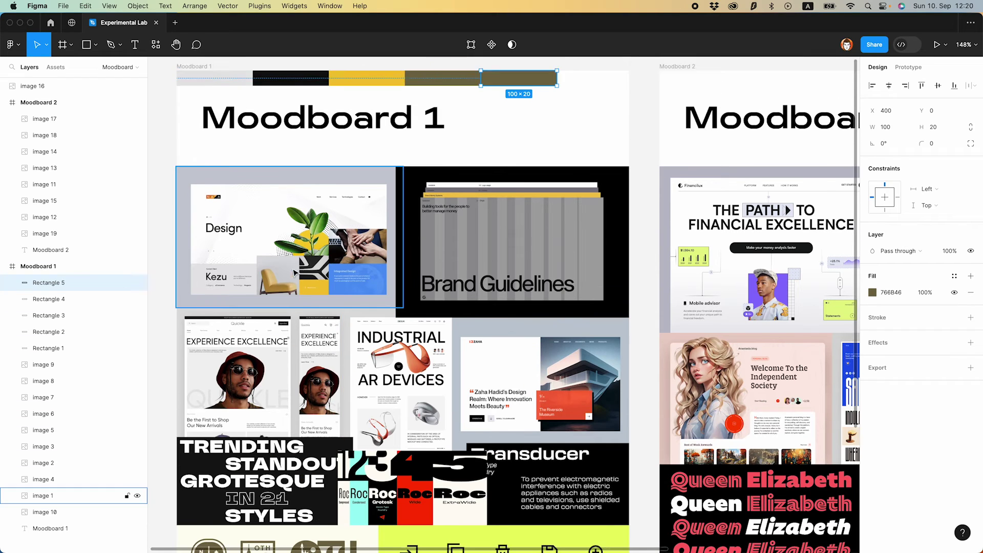
key("i")
left_click(318, 182)
scroll(317, 181, "up", 3)
key("Escape")
- Select all five swatches on Moodboard 1 and resize the strip to 595 × 16 so it spans the frame's width
left_click(220, 182)
left_click(295, 184, "shift")
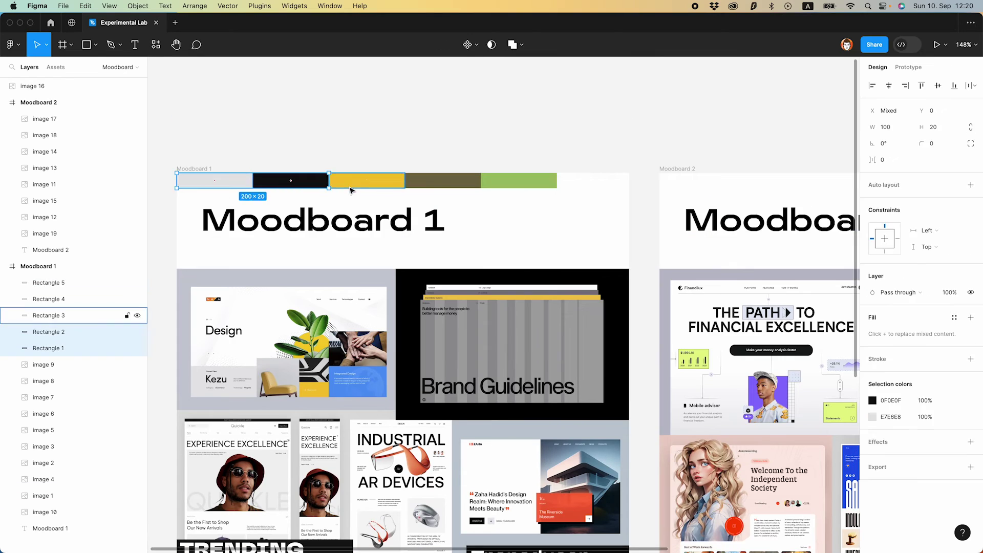
left_click(358, 186, "shift")
left_click(442, 185, "shift")
left_click(517, 183, "shift")
left_click_drag(557, 189, 533, 186)
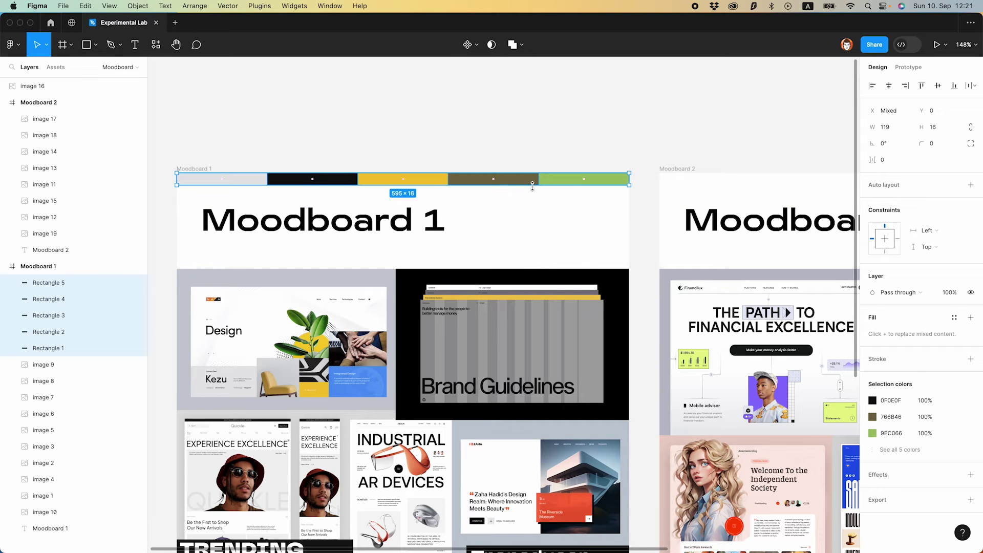
left_click(511, 143)
- Move the Moodboard 1 and Moodboard 2 titles slightly lower together
scroll(474, 145, "down", 5)
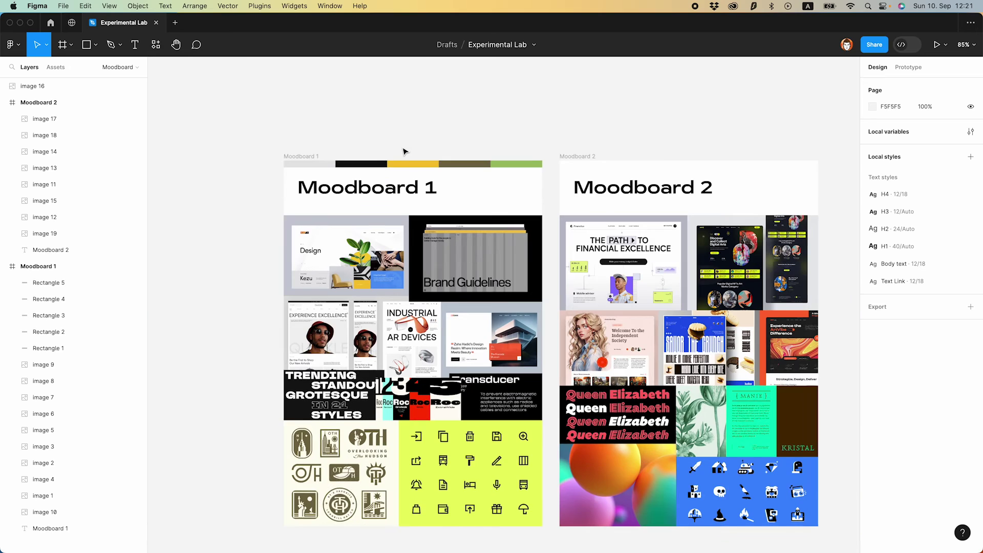
left_click(440, 186)
left_click(640, 188, "shift")
left_click_drag(406, 188, 406, 191)
left_click(409, 141)
- Group Moodboard 1's five swatch rectangles and name the group "colors"
left_click(307, 164)
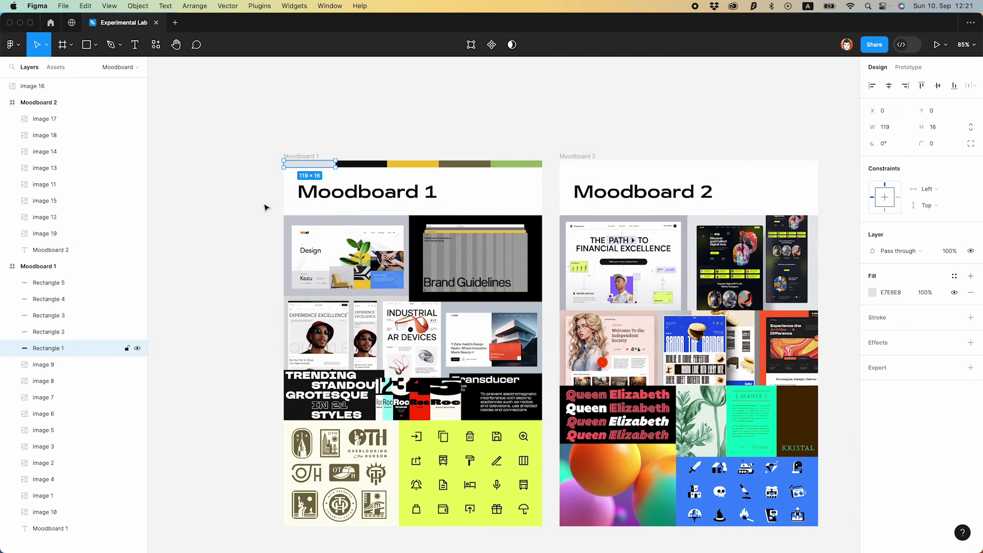
left_click(88, 282, "shift")
key("super+g")
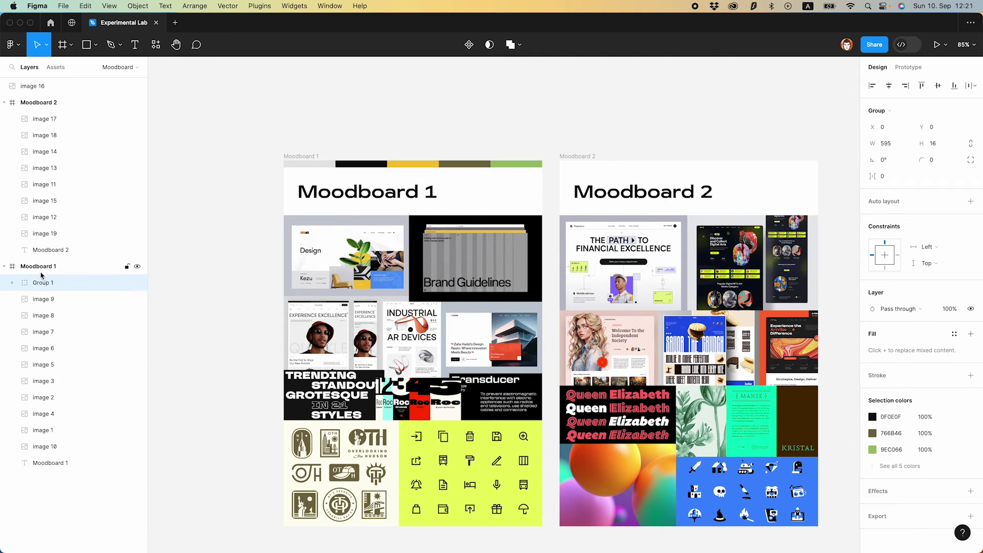
double_click(42, 283)
type("colo")
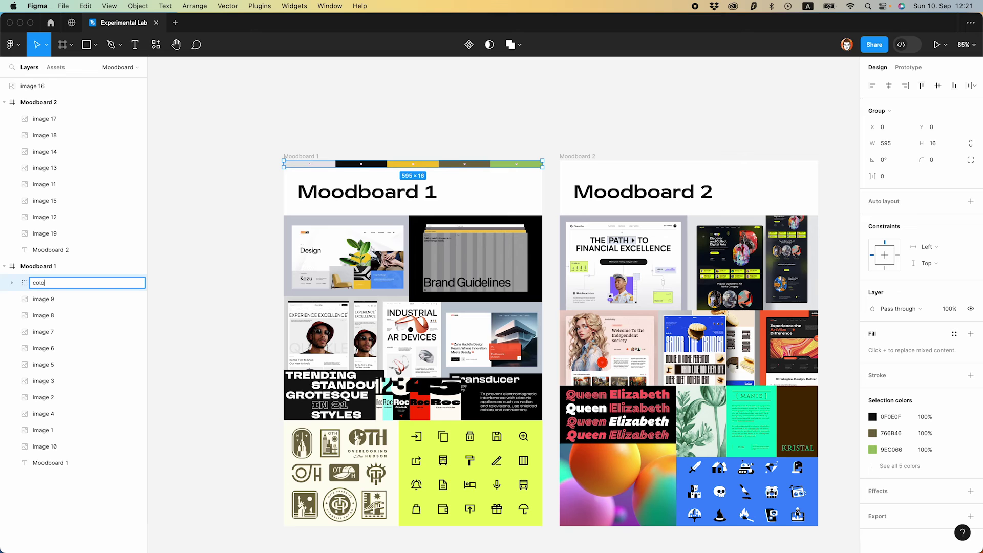
key("Return")
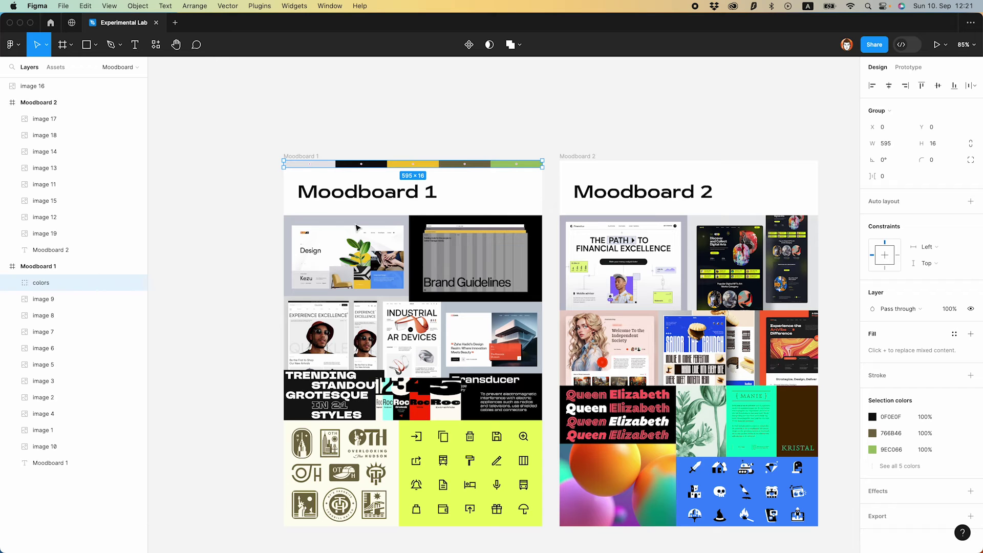
- Copy the colors group into the Moodboard 2 frame
key("super+c")
left_click(553, 140)
left_click(568, 155)
key("super+v")
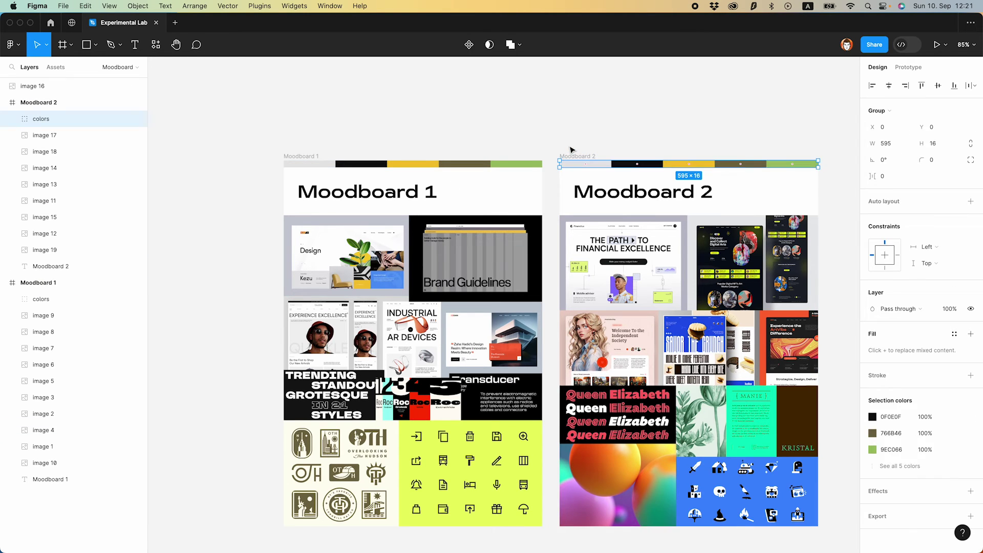
left_click(514, 132)
- Fill Moodboard 2's first two swatches with purple 8972FE and lime sampled from the Financilux design
scroll(527, 154, "up", 5)
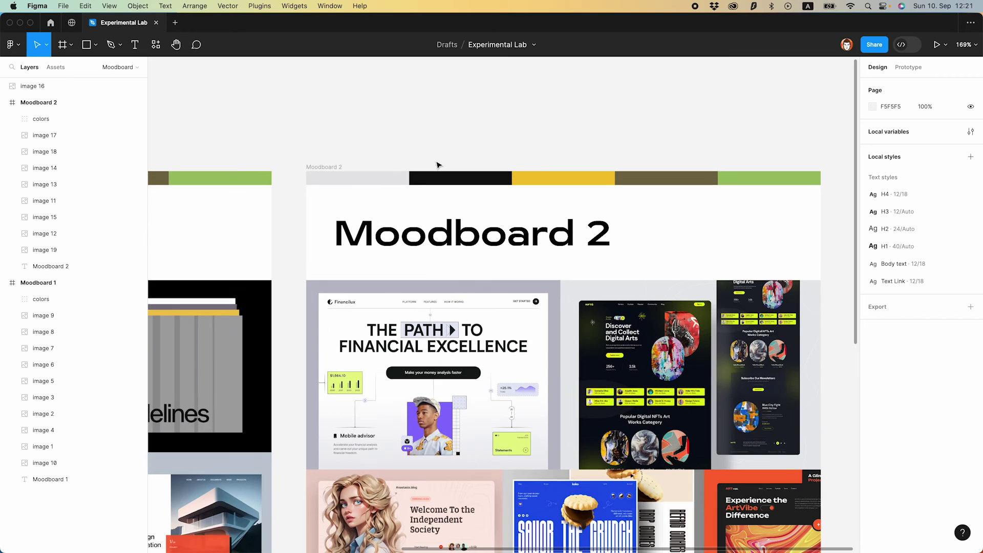
left_click(392, 180, "super")
scroll(393, 197, "down", 3)
key("i")
left_click(443, 262)
scroll(443, 256, "up", 4)
left_click(446, 241)
key("i")
left_click(353, 435)
- Fill Moodboard 2's third swatch with red sampled from the Independent Society design and the fourth with blue 1D53E8 from the cookie design
left_click(455, 211)
scroll(454, 210, "down", 2)
scroll(454, 211, "right", 3)
left_click(406, 167)
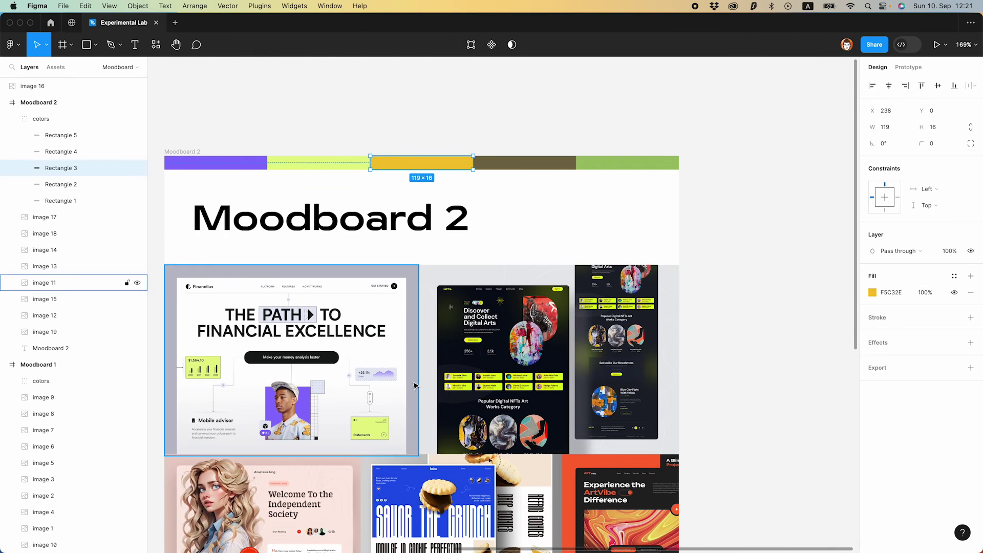
scroll(414, 386, "down", 2)
key("i")
left_click(249, 504)
left_click(495, 113)
scroll(496, 154, "down", 3)
key("i")
left_click(461, 370)
scroll(543, 205, "up", 3)
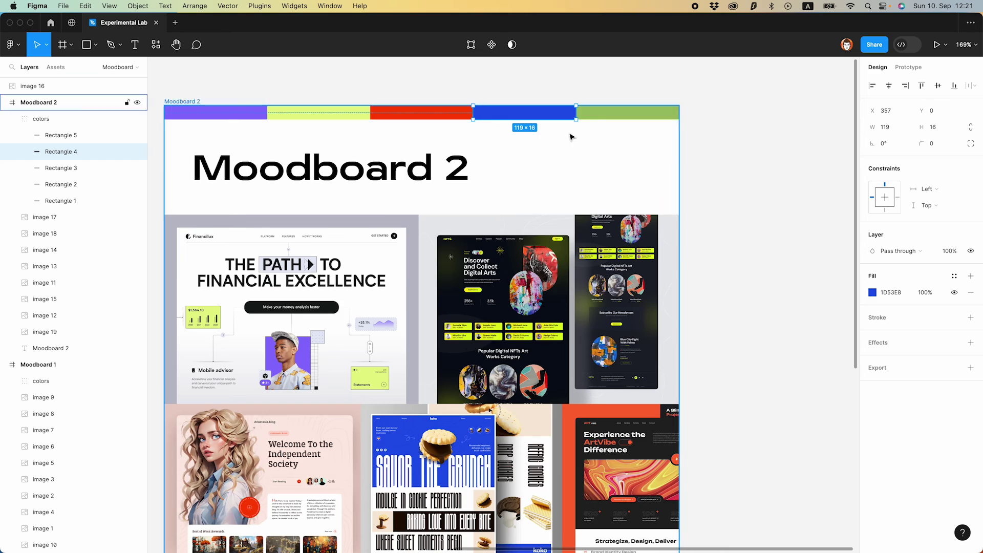
- Fill Moodboard 2's last swatch with mint 01FFC3 sampled from the Manie type specimen
left_click(604, 113)
scroll(574, 215, "down", 5)
key("i")
left_click(591, 382)
scroll(594, 256, "up", 6)
left_click(601, 128)
scroll(601, 128, "down", 5)
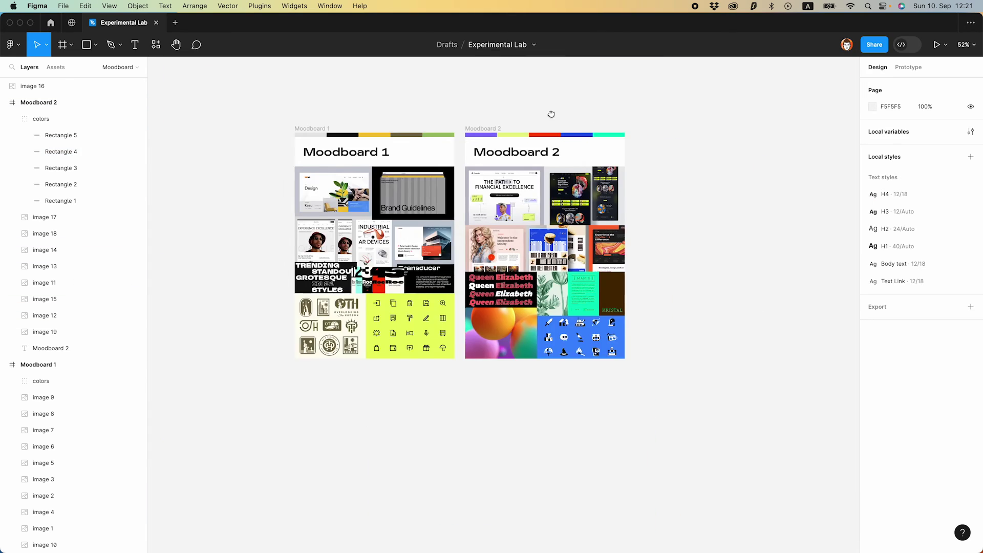
scroll(556, 116, "up", 5)
scroll(551, 116, "down", 2)
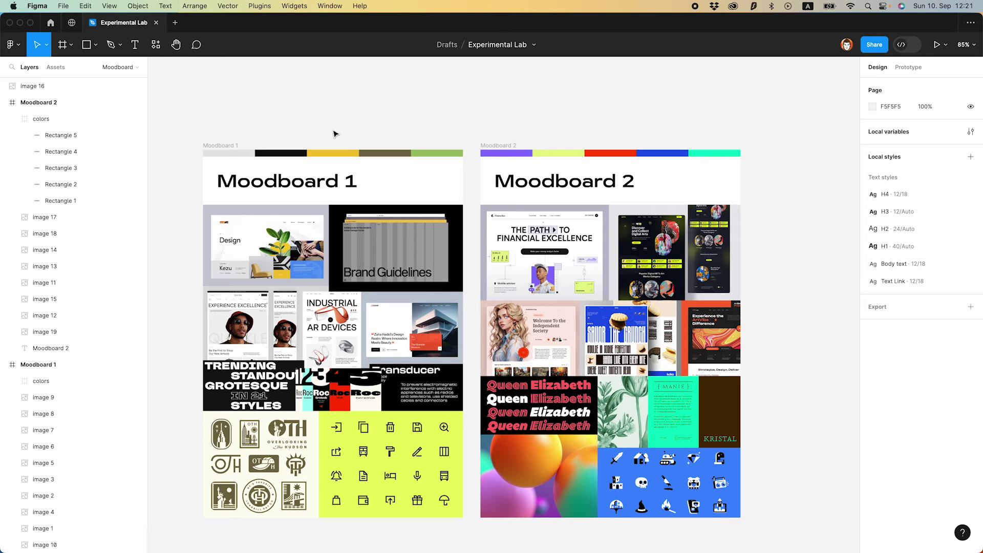
- Select both moodboard frames, add a PDF export setting and export the two layers
left_click(233, 146)
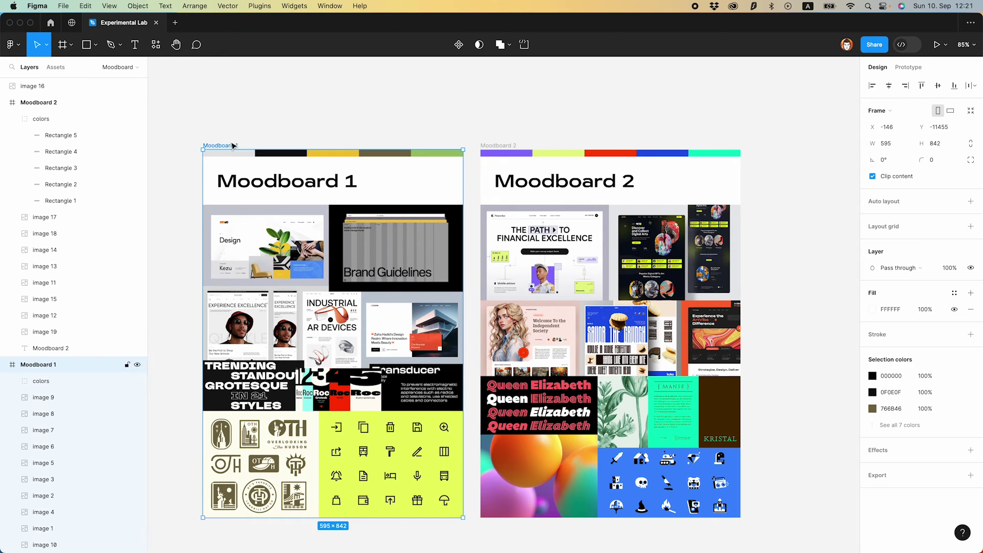
left_click(499, 146, "shift")
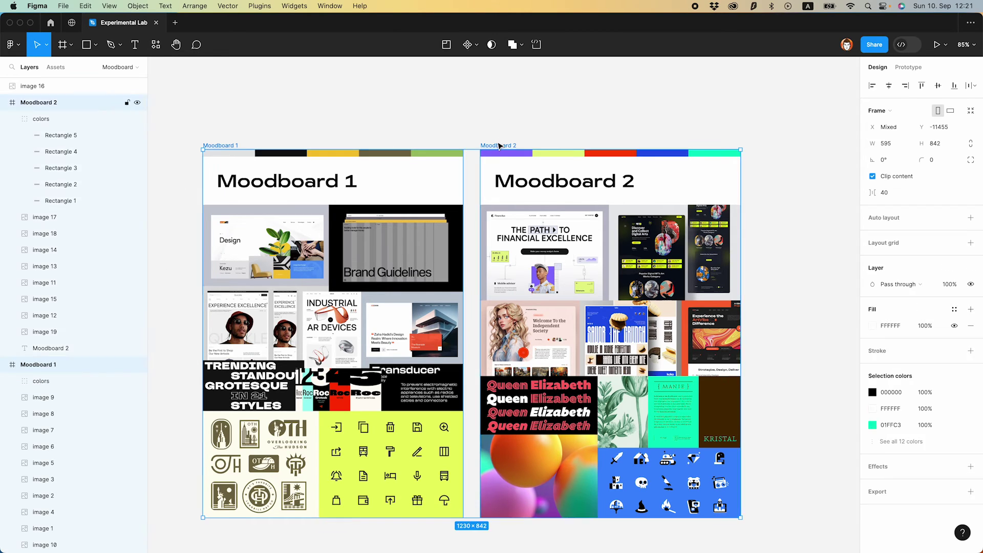
left_click(971, 492)
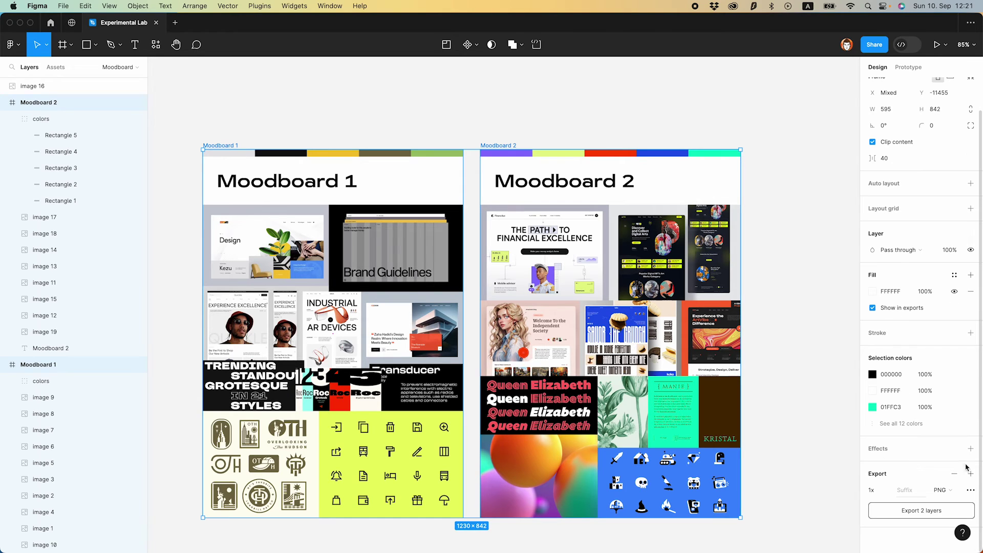
left_click(953, 496)
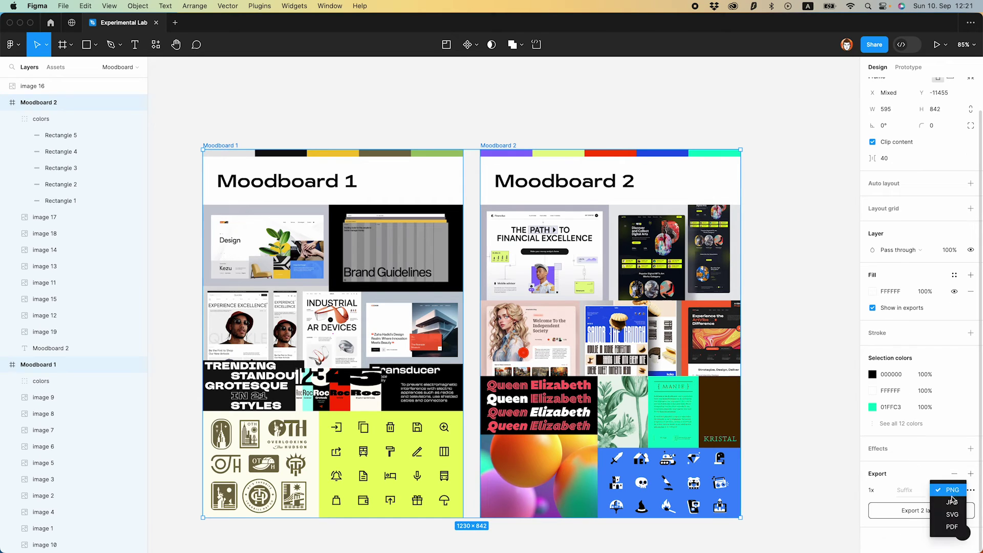
left_click(931, 524)
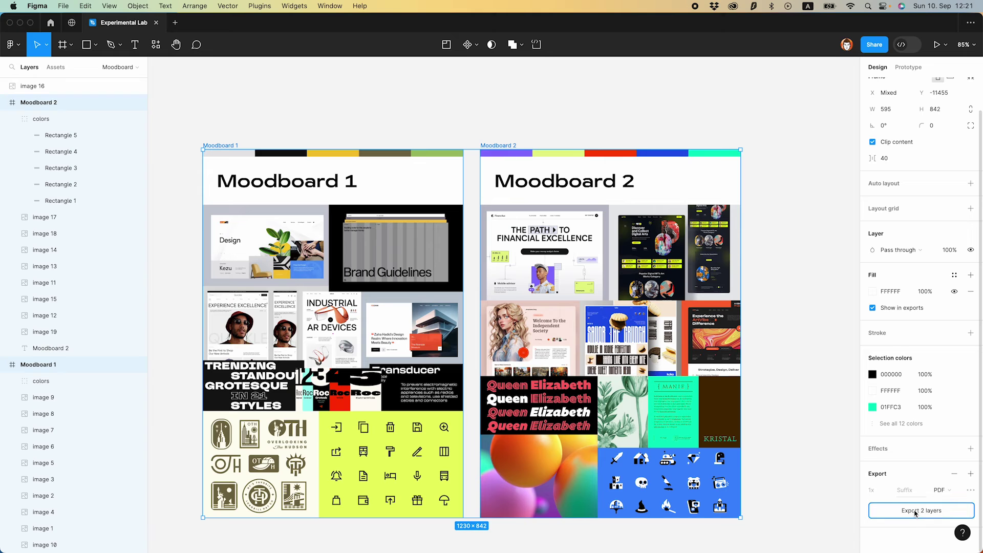
left_click(916, 514)
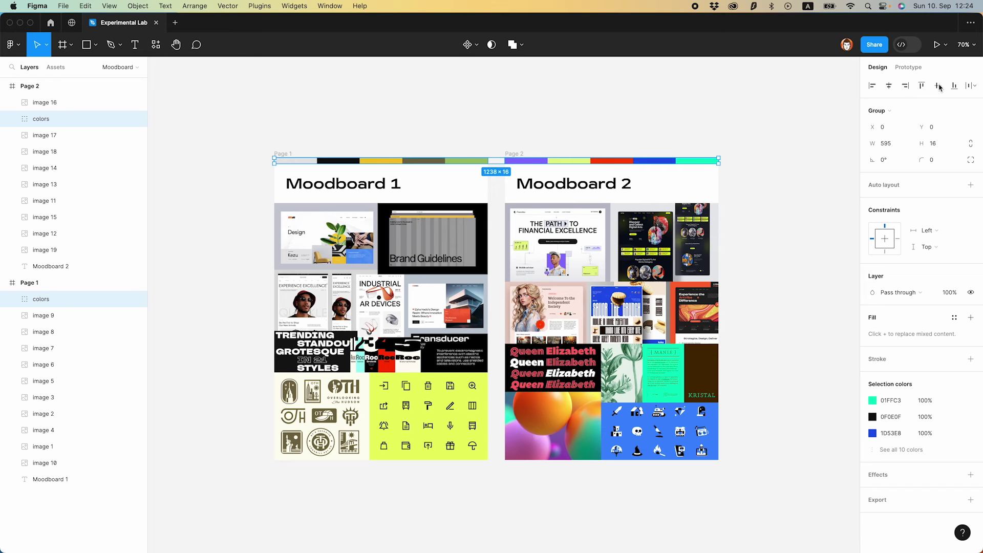
- Align each moodboard's colors group to the bottom edge of its frame
left_click(440, 147)
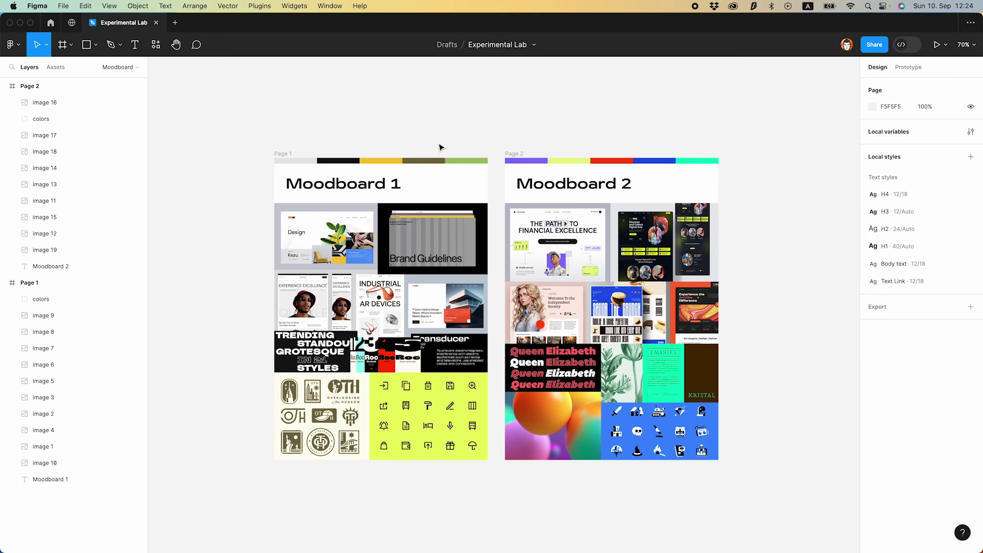
left_click(440, 162)
left_click(954, 86)
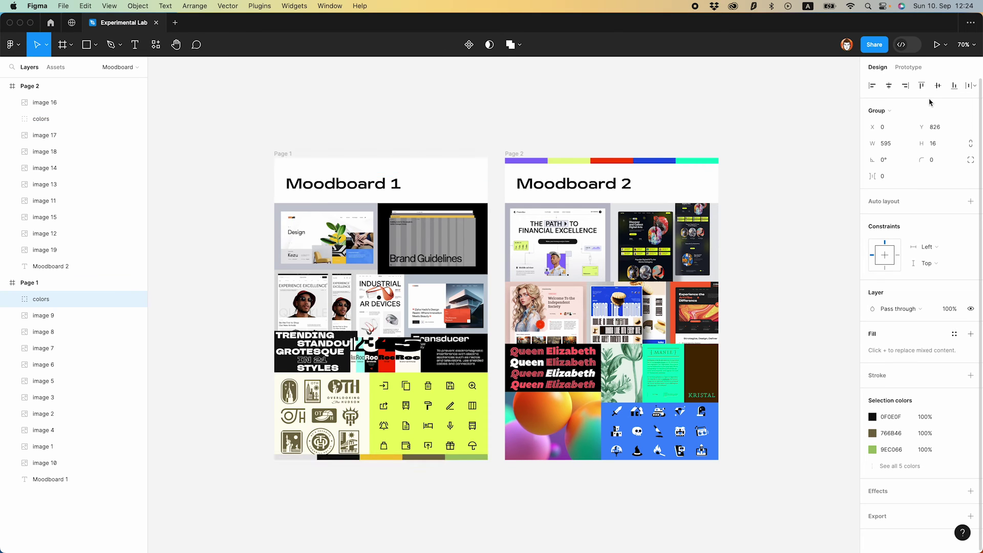
left_click(518, 160)
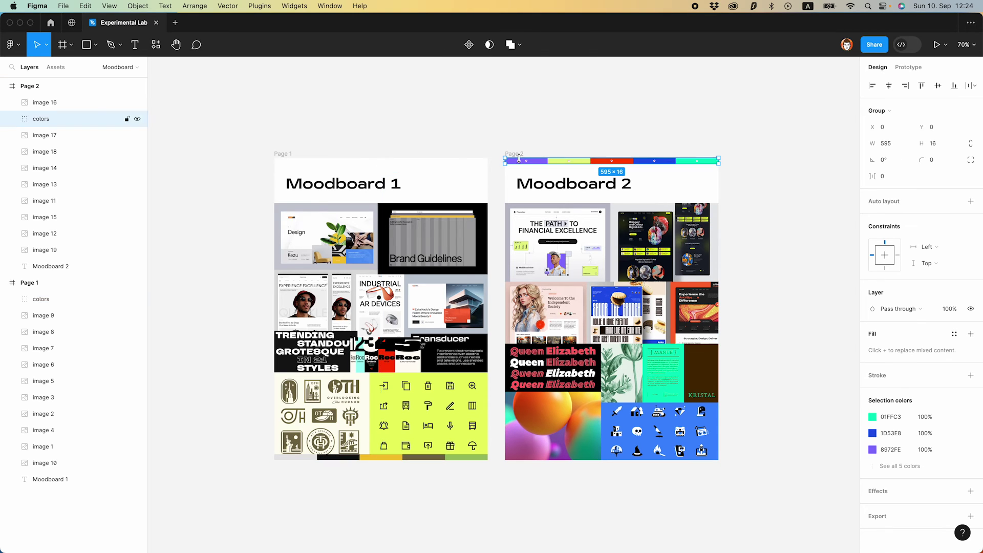
left_click(954, 86)
left_click(786, 197)
- Set the Page 1 frame's height to 1684 to make room for a second page
scroll(762, 259, "down", 3)
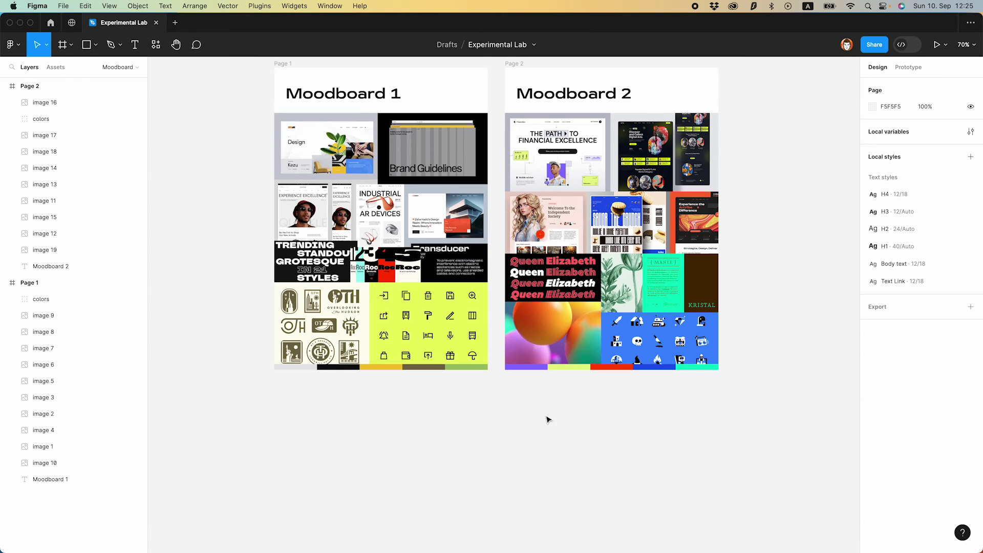
scroll(327, 148, "up", 1)
left_click(279, 90)
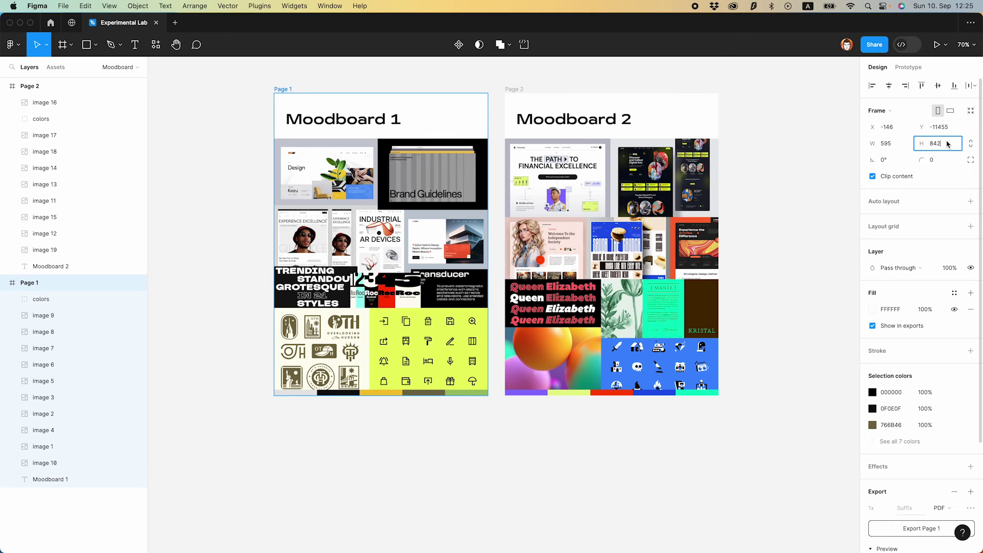
key("Return")
- Move the Page 2 frame inside Page 1, directly below Moodboard 1's colour strip at Y 842
left_click(513, 89)
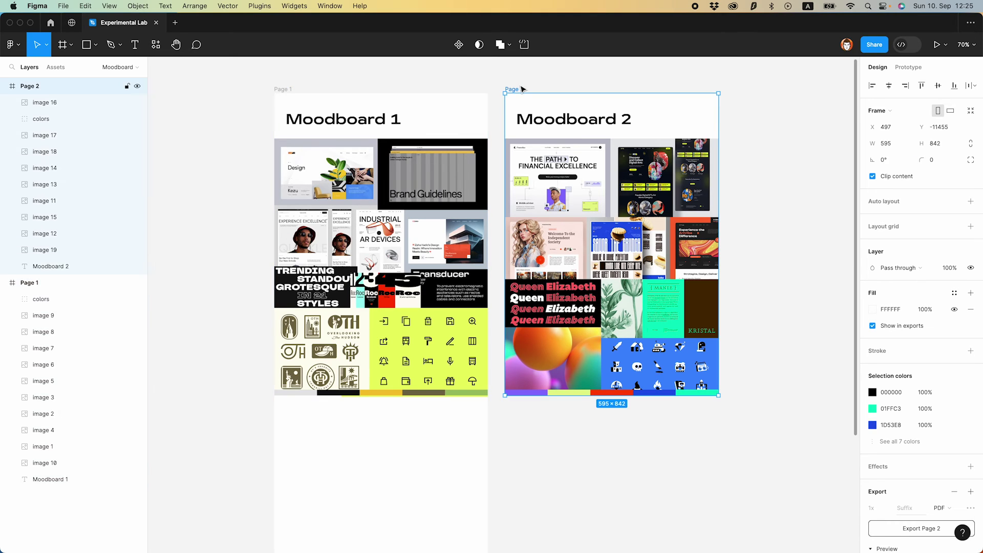
left_click_drag(522, 90, 288, 407)
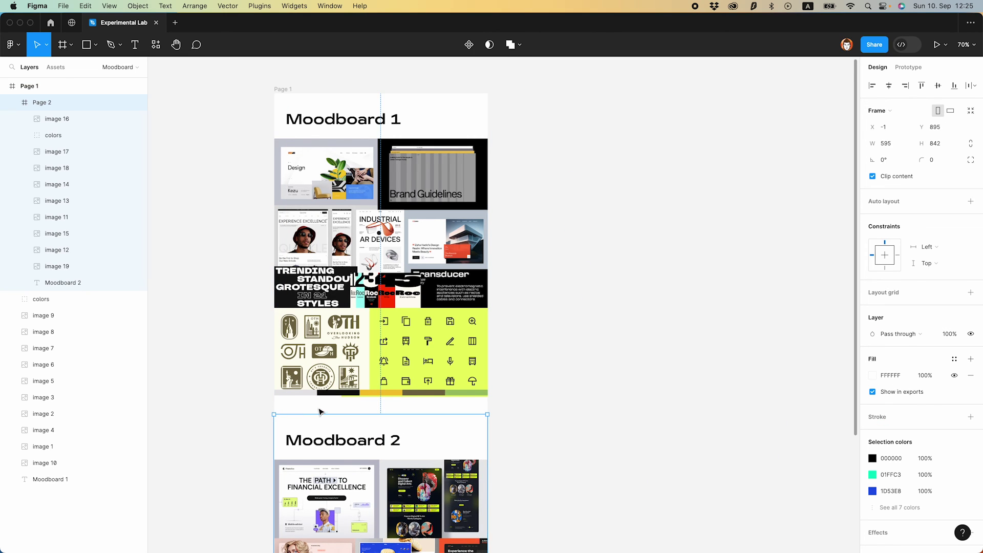
scroll(323, 410, "down", 2)
left_click_drag(348, 406, 348, 388)
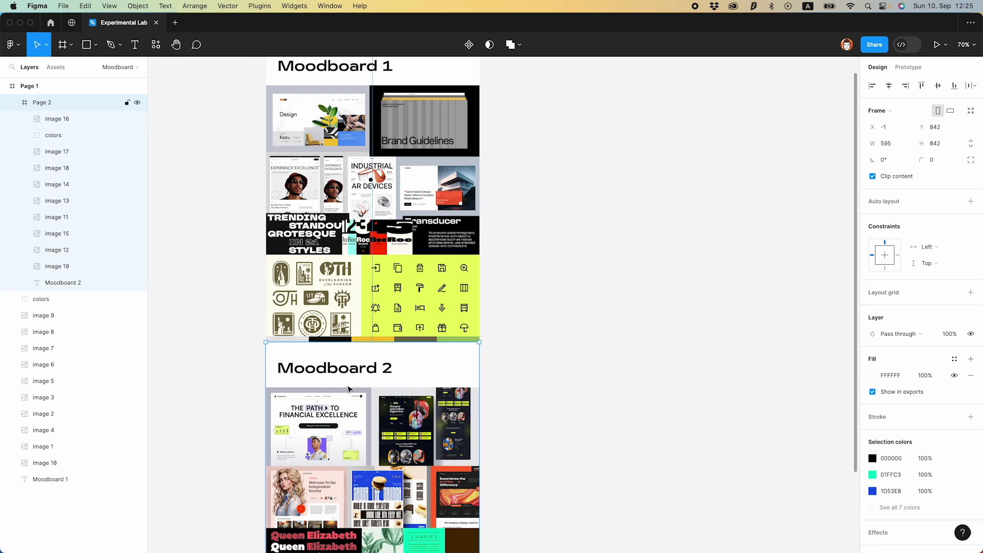
left_click(536, 353)
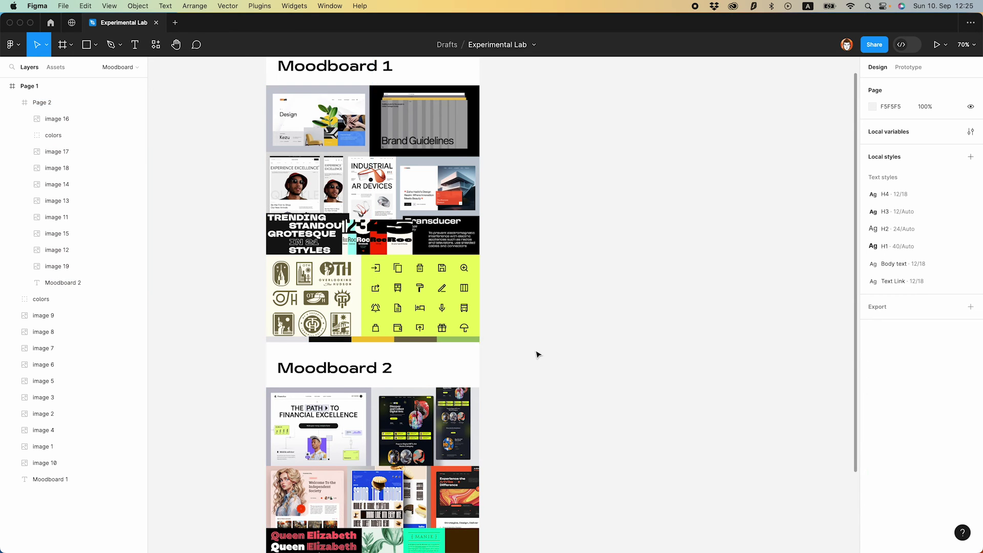
scroll(518, 341, "down", 5)
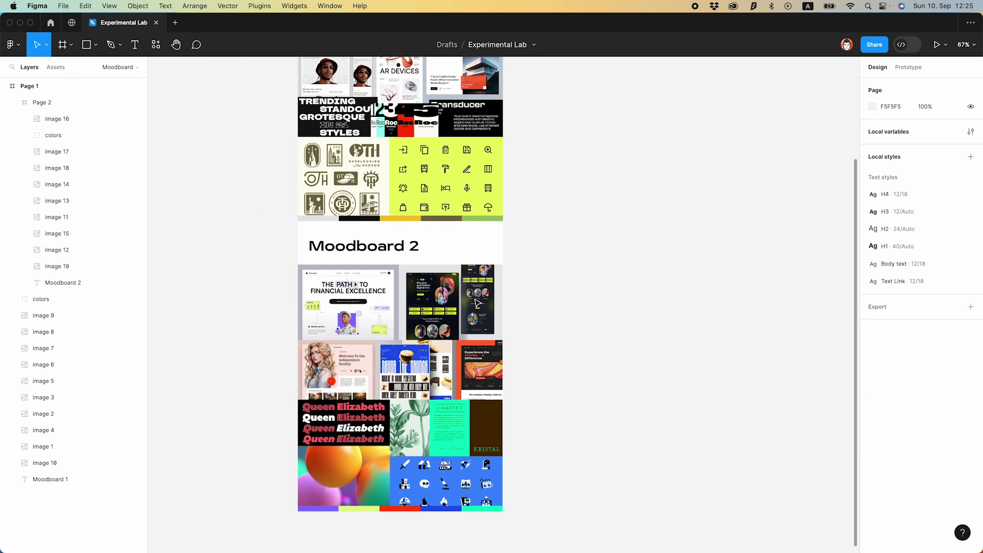
scroll(379, 148, "up", 5)
- Export the combined Page 1 frame as Page 1.pdf to the Downloads folder
left_click(324, 151)
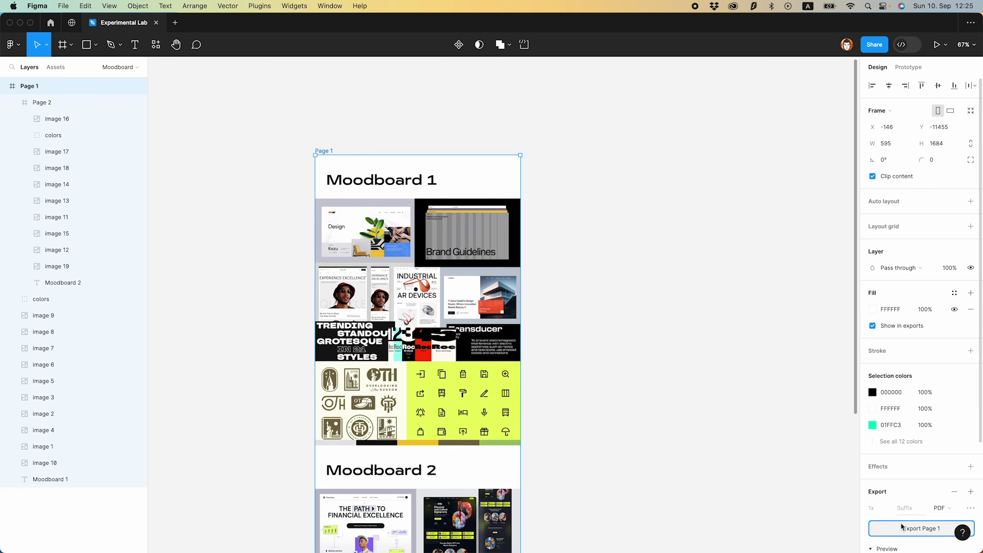
key("super+shift+e")
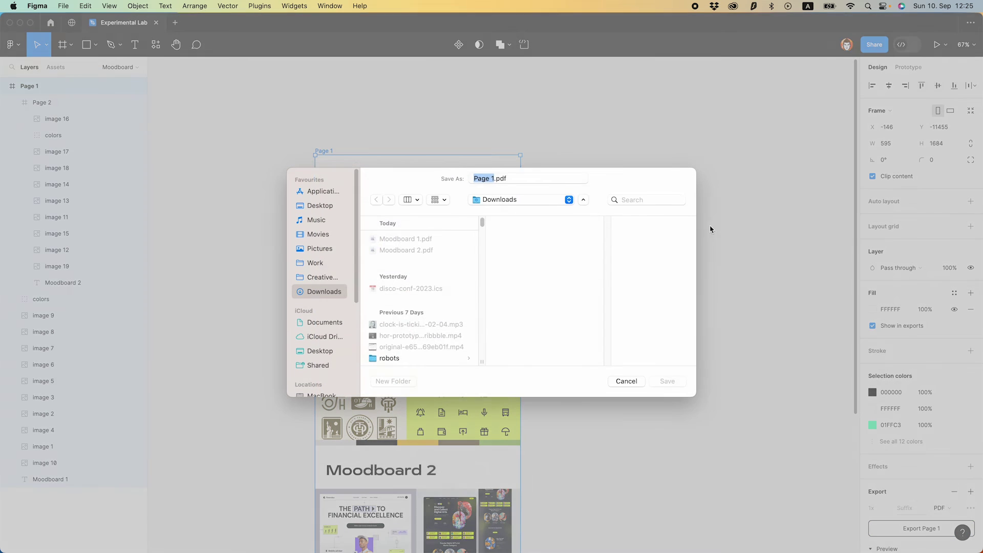
left_click(625, 382)
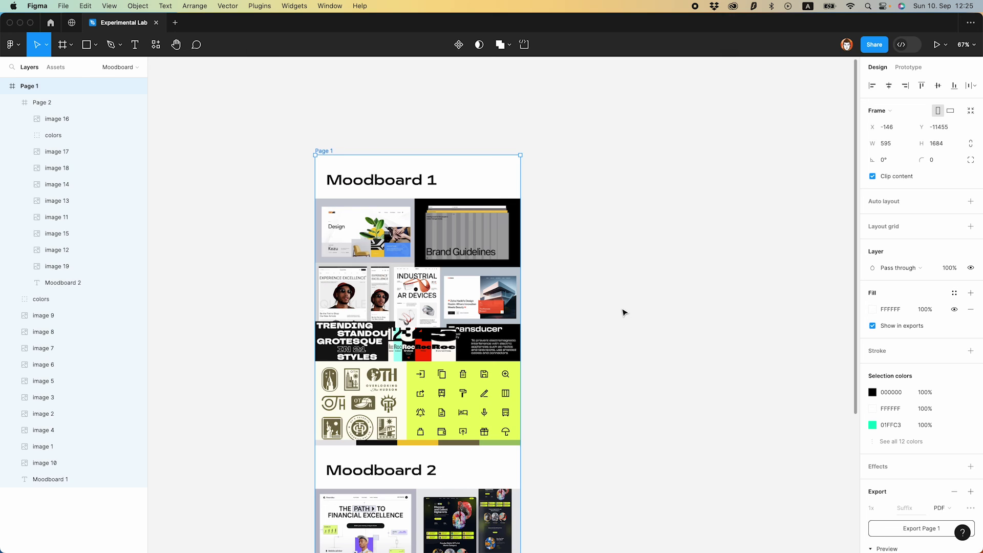
- Open Page 1.pdf from Downloads in Preview and examine both moodboards in the exported document
left_click(181, 529)
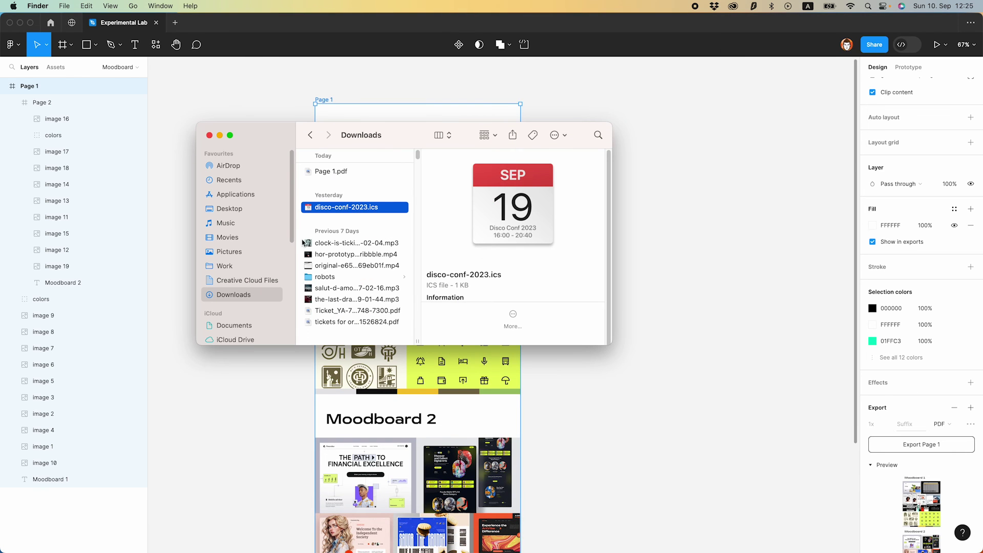
left_click(339, 174)
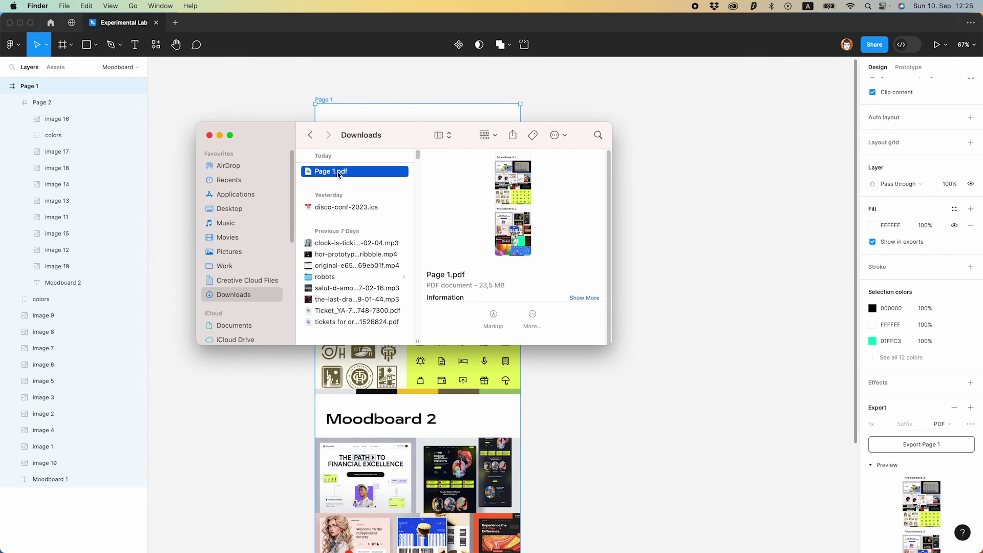
double_click(339, 173)
scroll(427, 102, "down", 5)
scroll(427, 103, "down", 10)
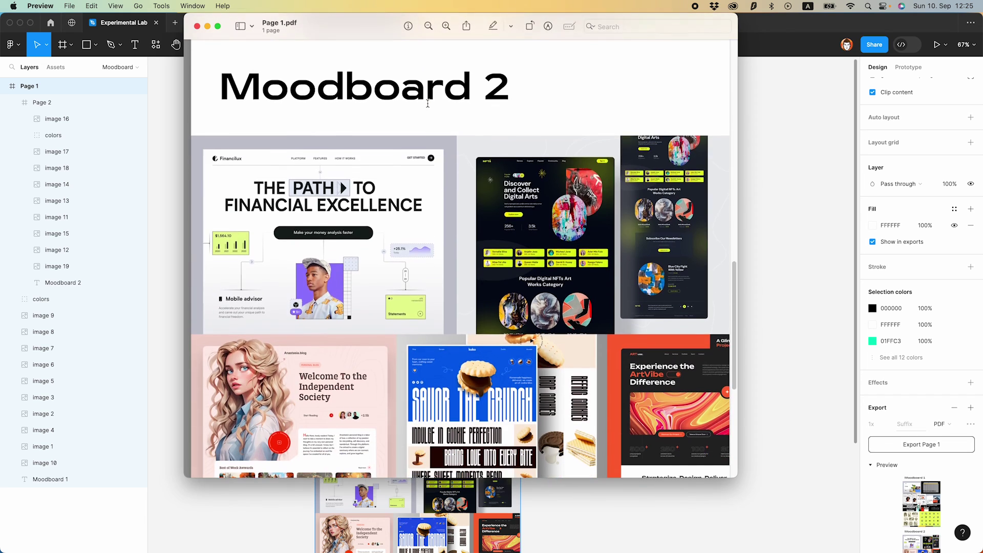
scroll(427, 102, "down", 5)
scroll(428, 103, "up", 4)
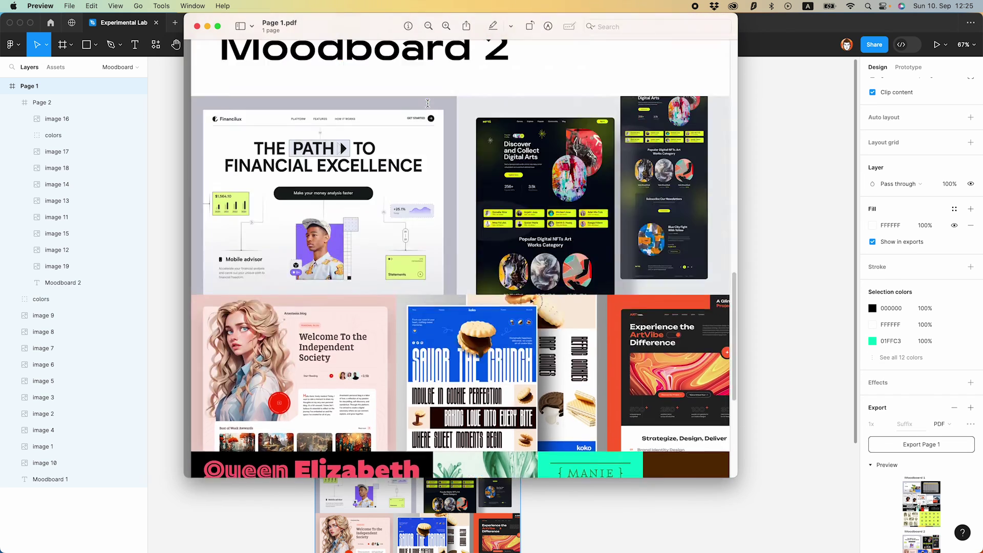
scroll(428, 103, "up", 10)
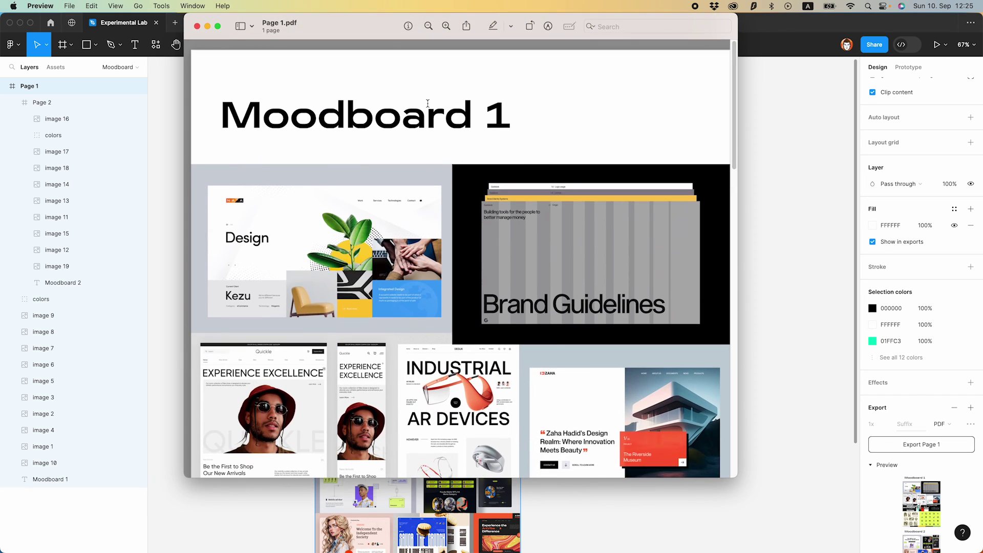